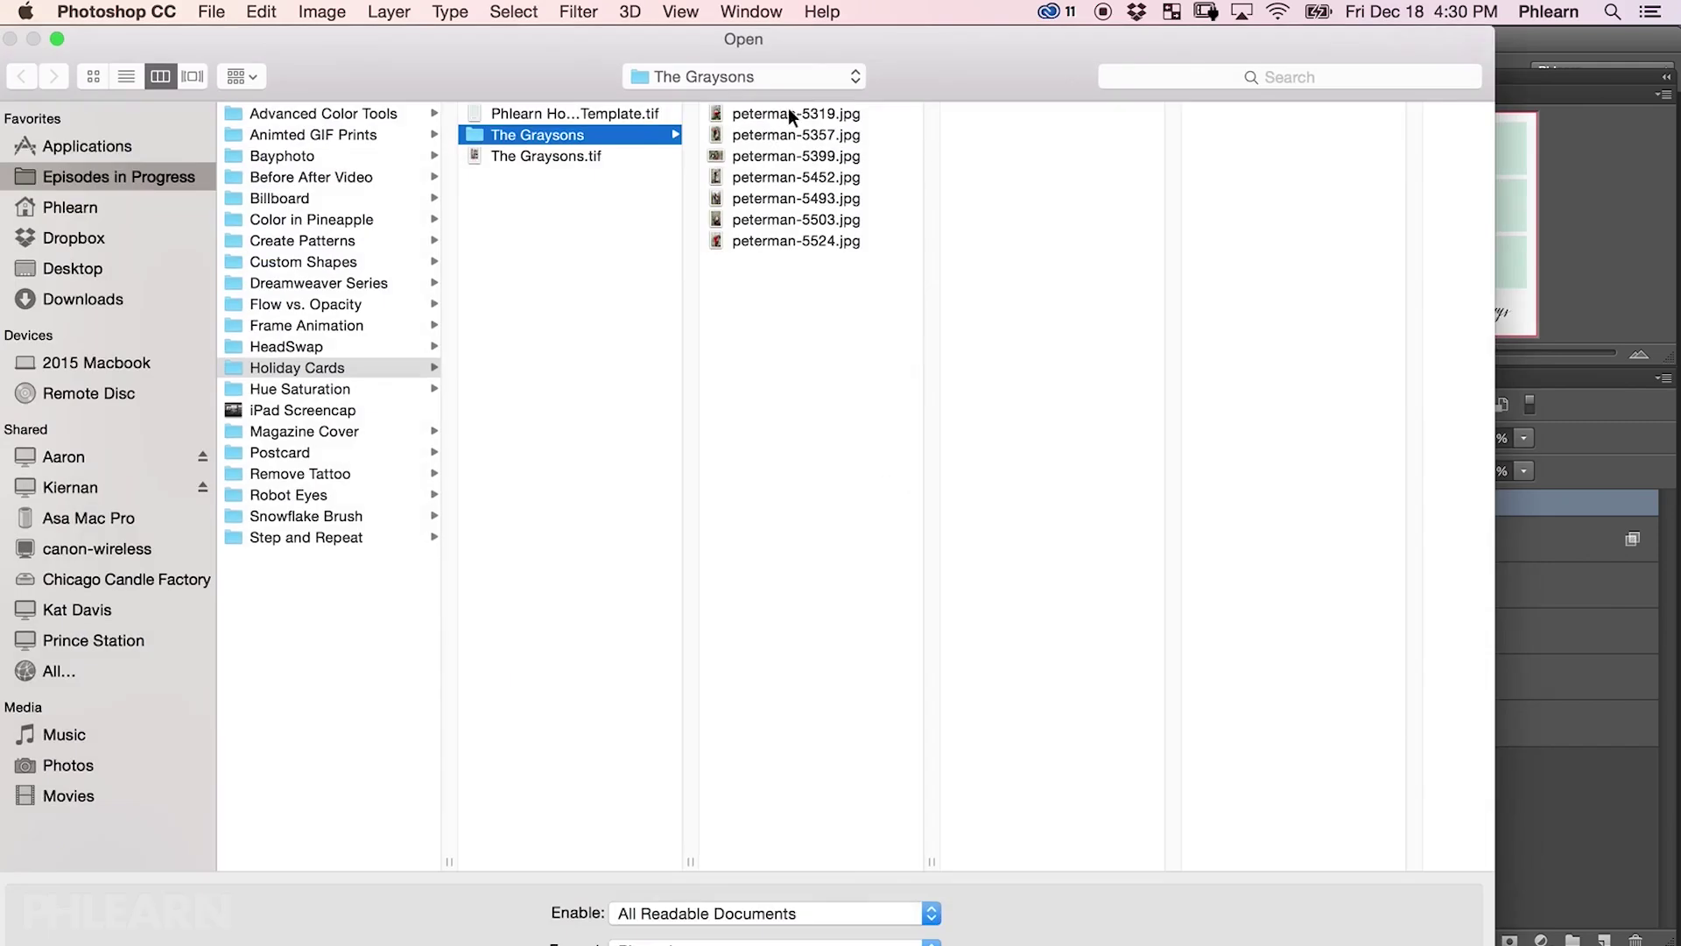
# Step: Select all the peterman photos for loading and shift the ornament photo on the card toward the middle row
pyautogui.keyDown('shift'); pyautogui.click(809, 241); pyautogui.keyUp('shift')
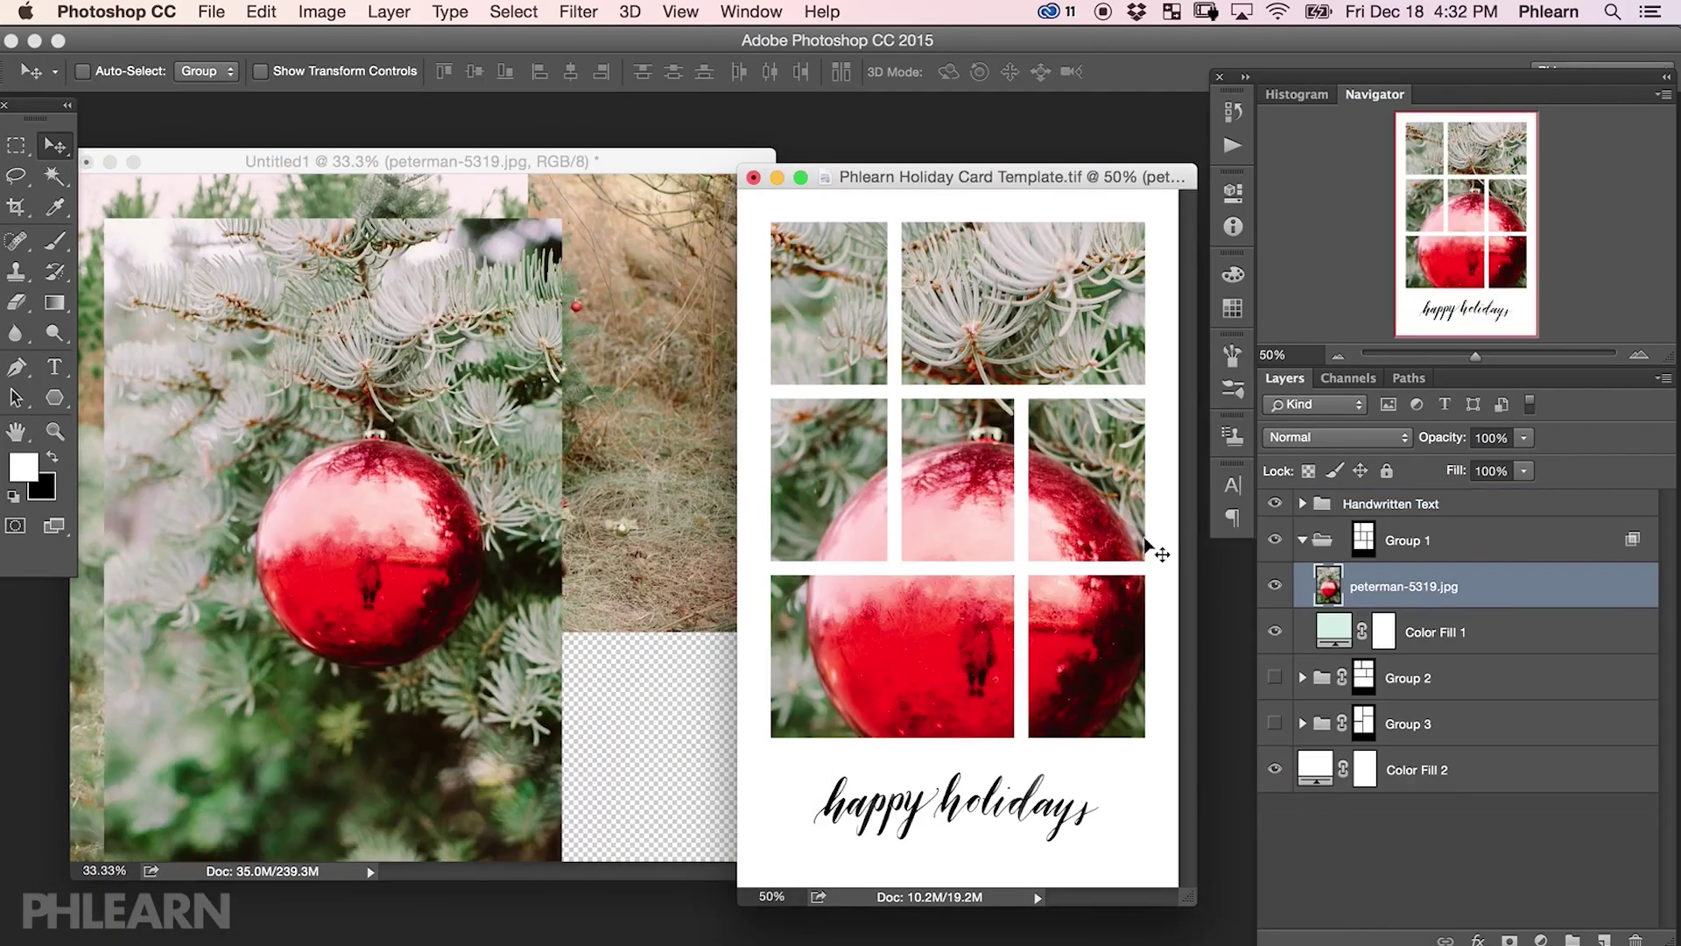
pyautogui.moveTo(972, 373); pyautogui.dragTo(991, 482)
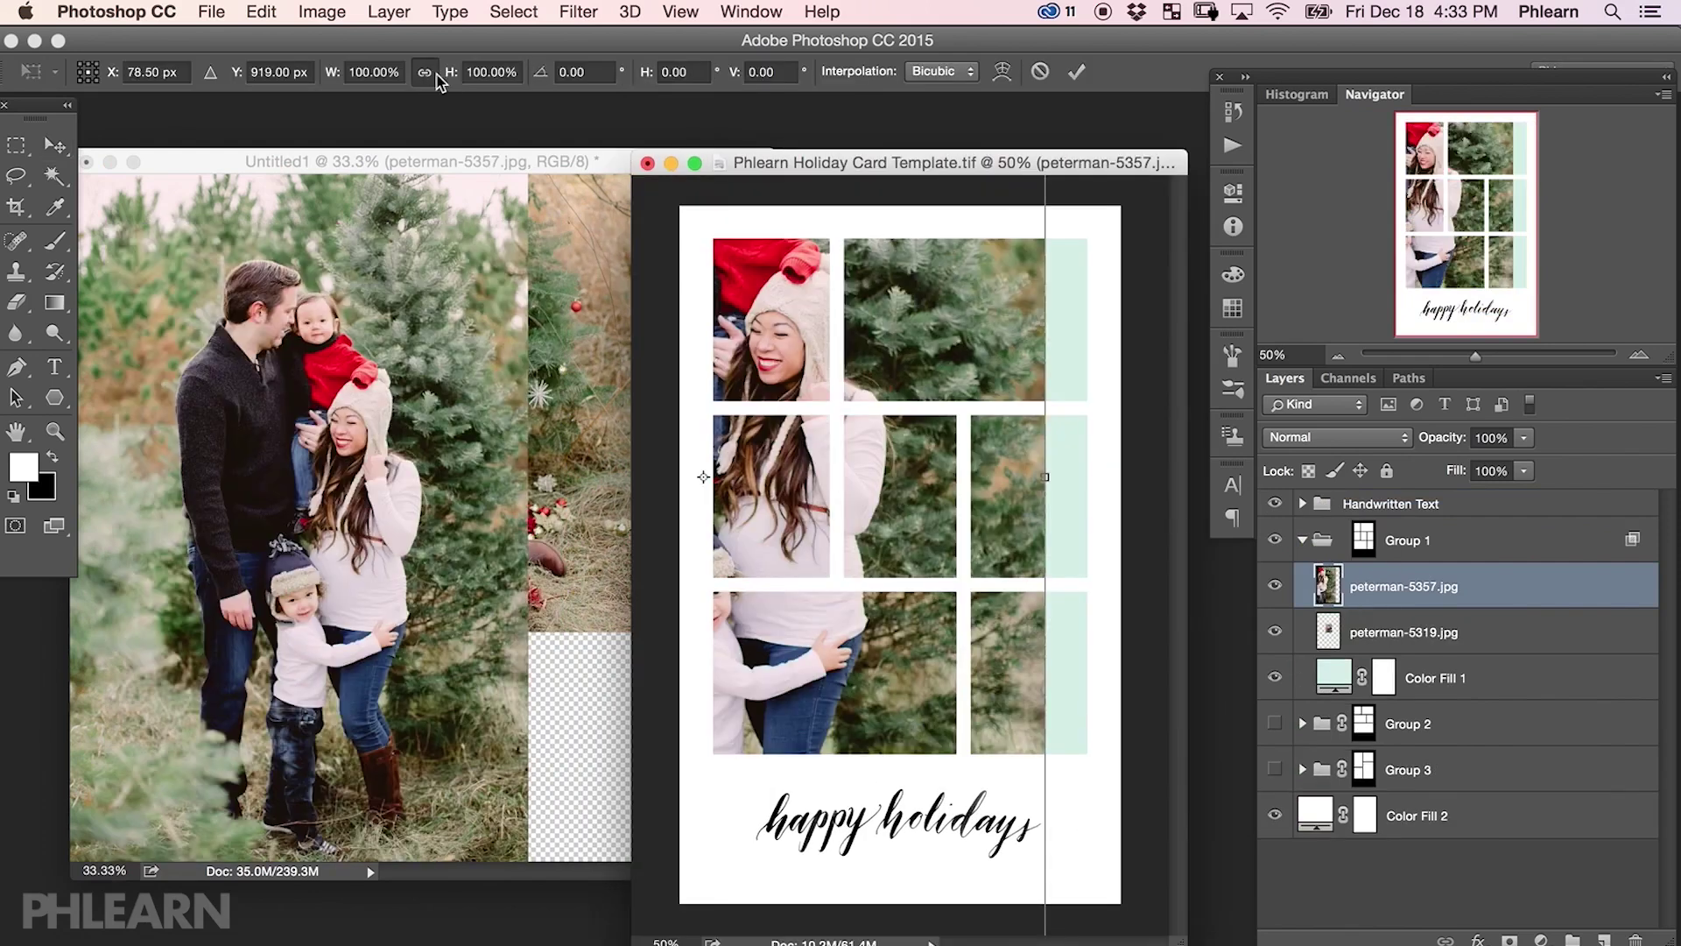
# Step: Fit the peterman-5357.jpg photo into the middle row's first frame and delete the part that overlaps the frame below
pyautogui.moveTo(753, 490); pyautogui.dragTo(792, 549)
pyautogui.press('Return')
pyautogui.press('m')
pyautogui.moveTo(895, 682); pyautogui.dragTo(702, 584)
pyautogui.press('Delete')
pyautogui.hotkey('ctrl', 'd')
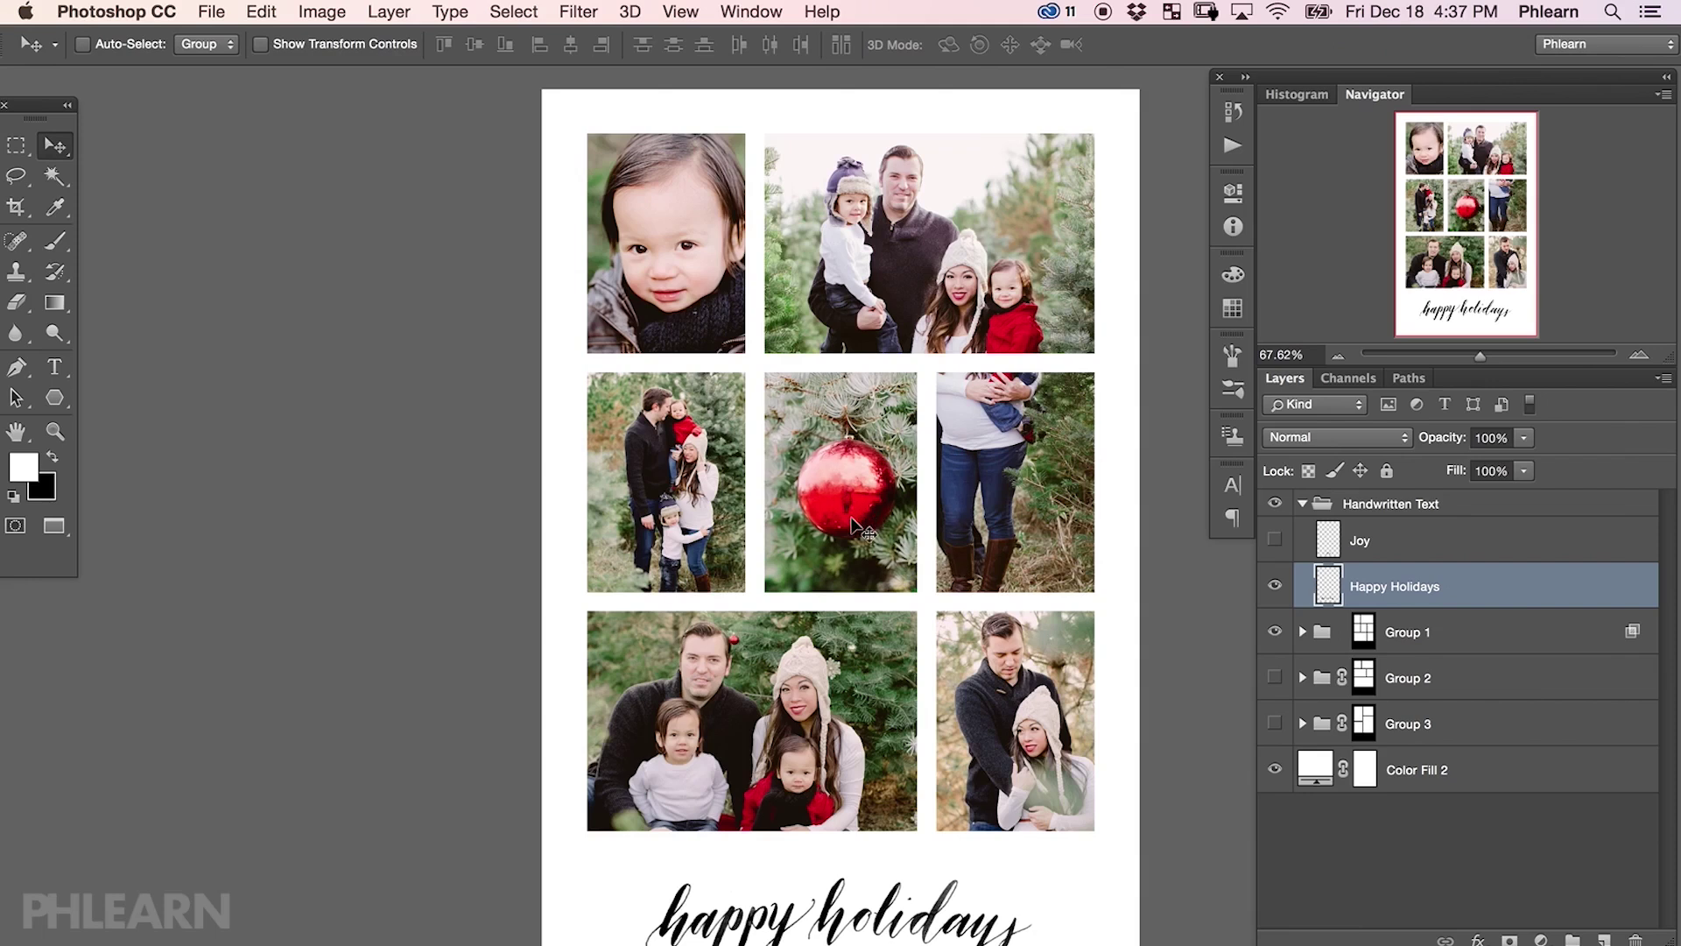
# Step: Add a Color Overlay to the Happy Holidays layer in a red sampled from the ornament photo, and compare before and after
pyautogui.doubleClick(1489, 585)
pyautogui.moveTo(1049, 223); pyautogui.dragTo(917, 247)
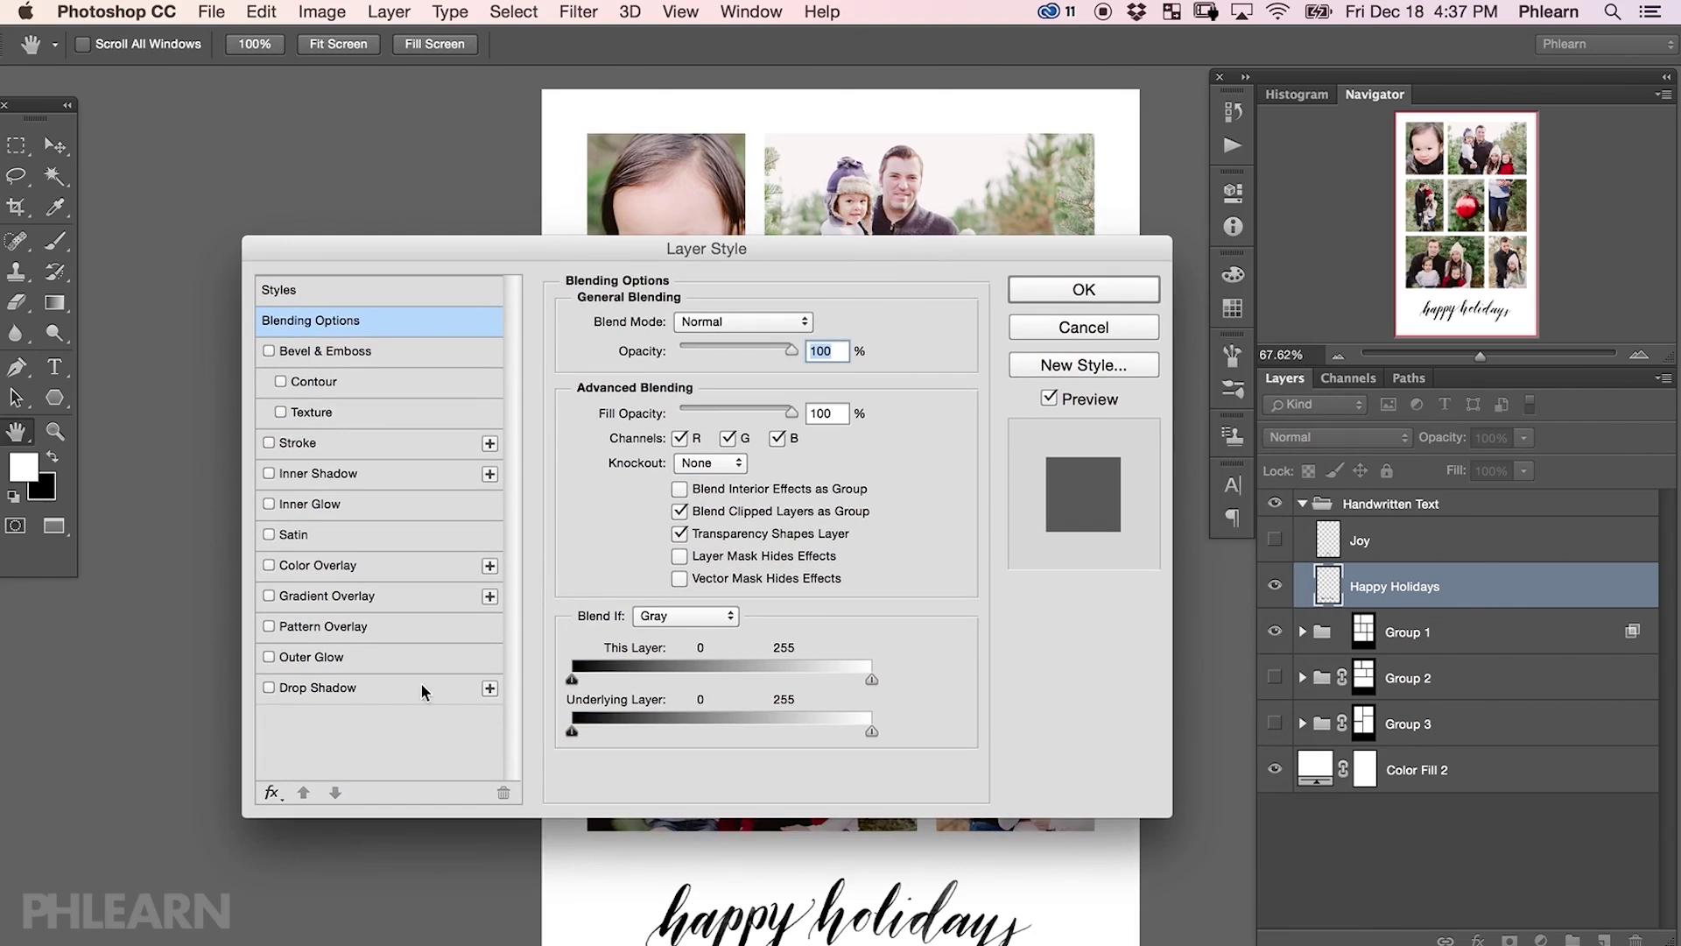
pyautogui.click(269, 566)
pyautogui.click(324, 568)
pyautogui.moveTo(864, 260); pyautogui.dragTo(834, 575)
pyautogui.click(780, 641)
pyautogui.click(869, 494)
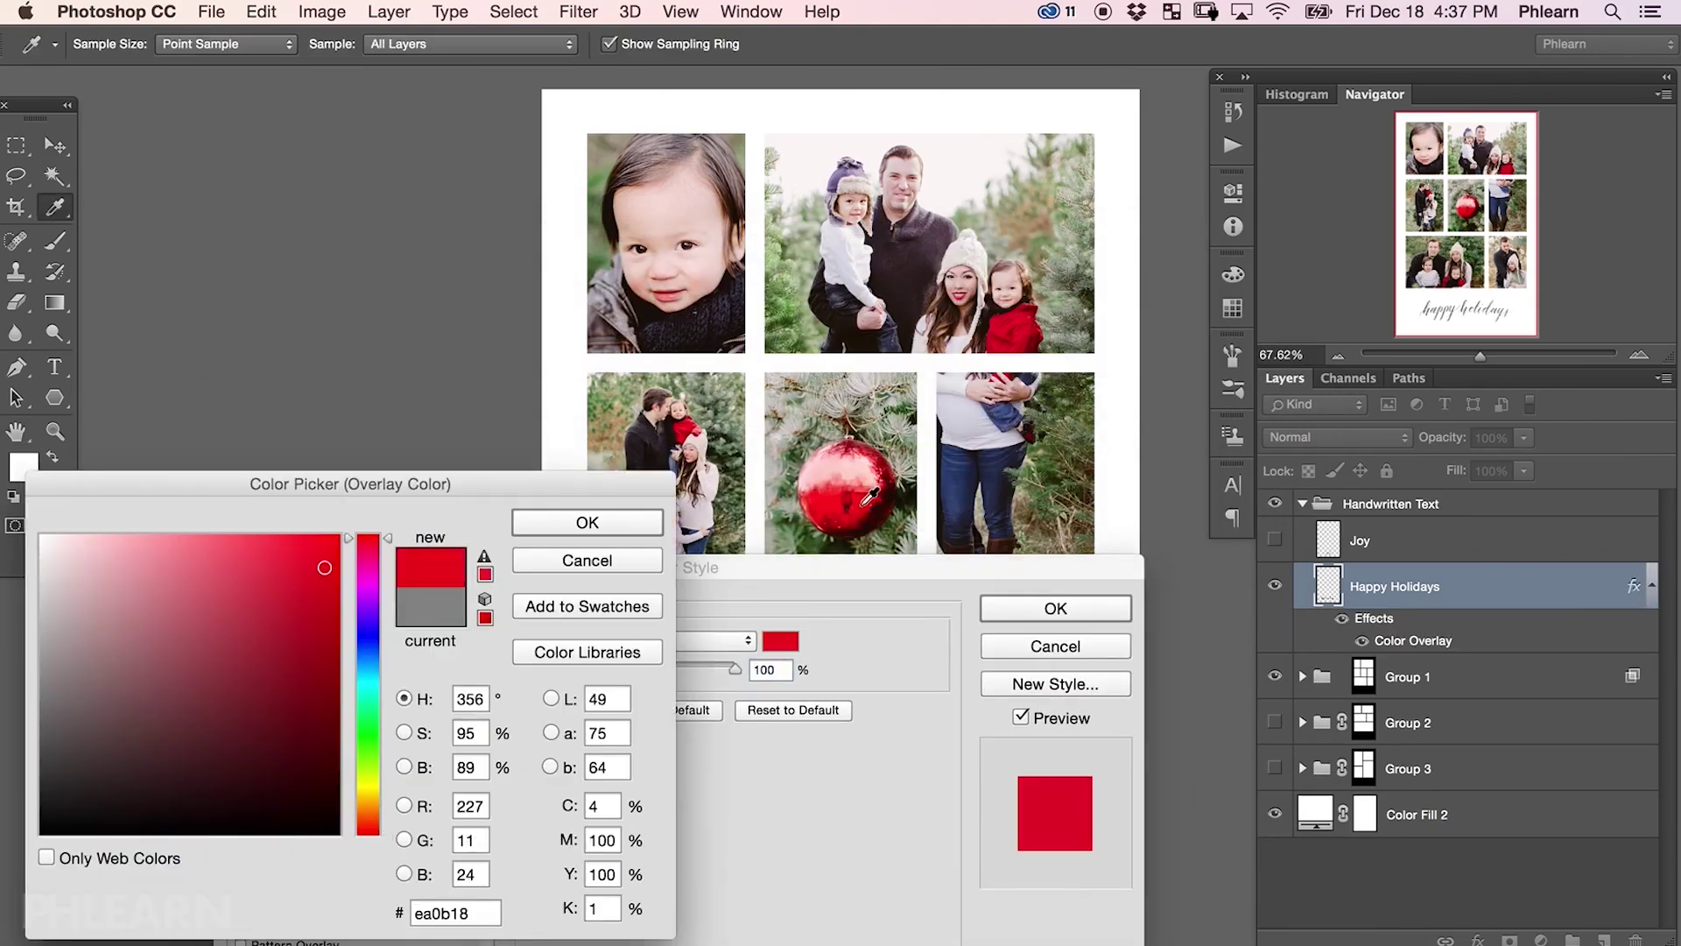
pyautogui.click(587, 522)
pyautogui.click(1059, 608)
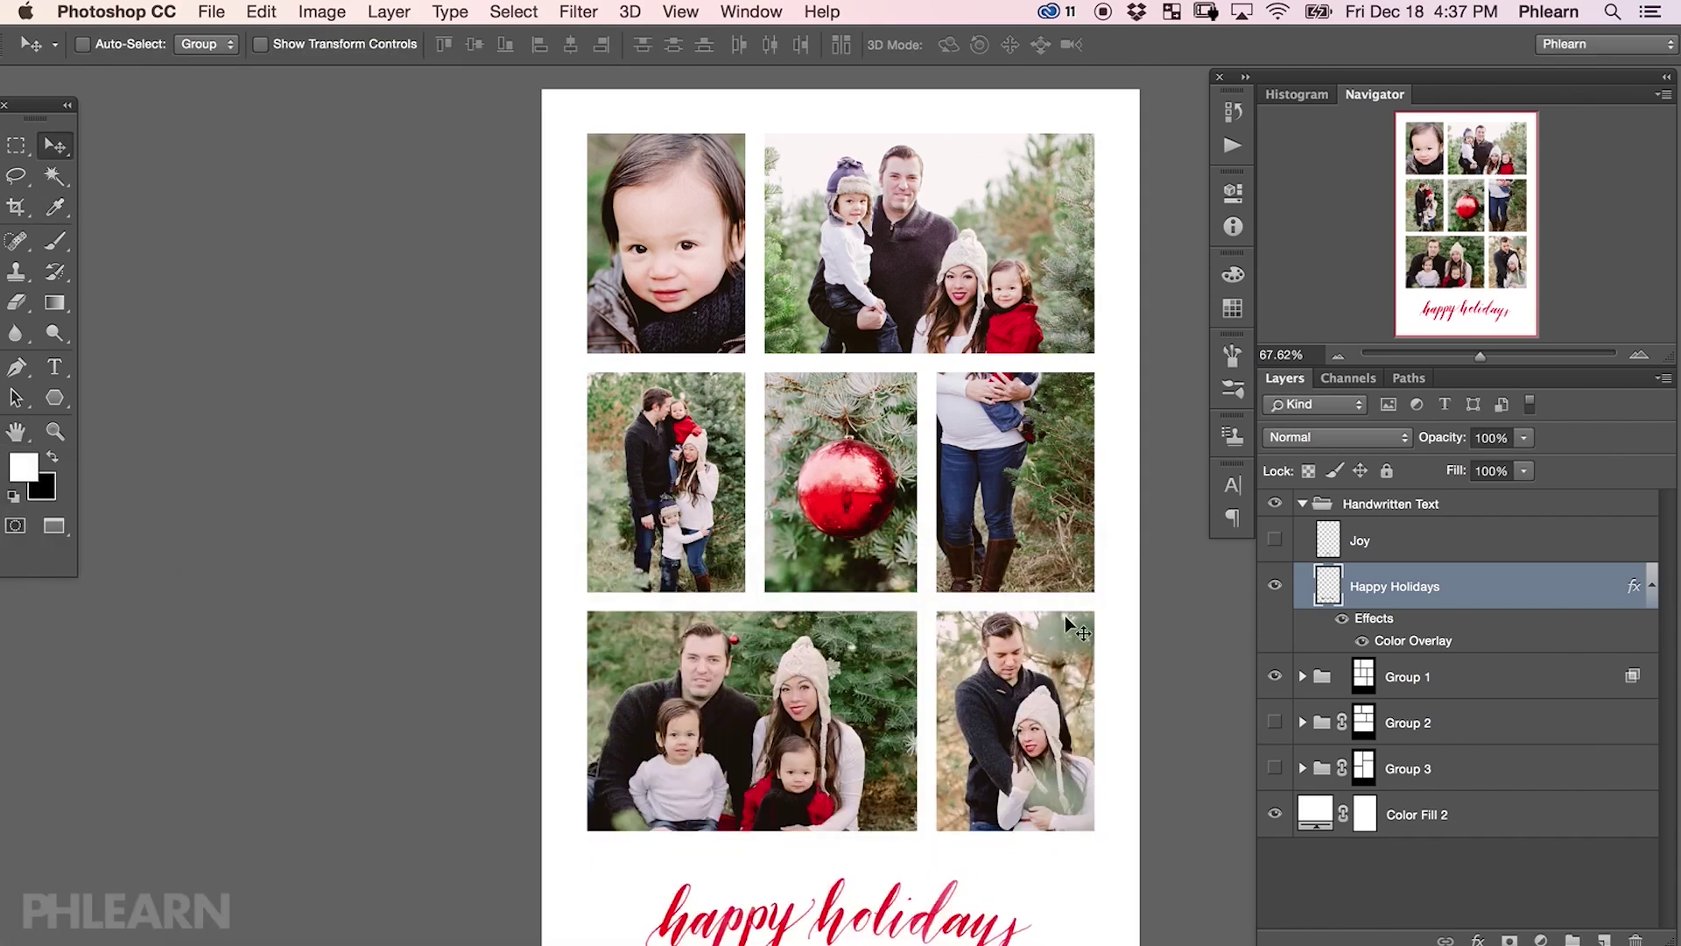
pyautogui.press('super+z')
pyautogui.press('super+z')
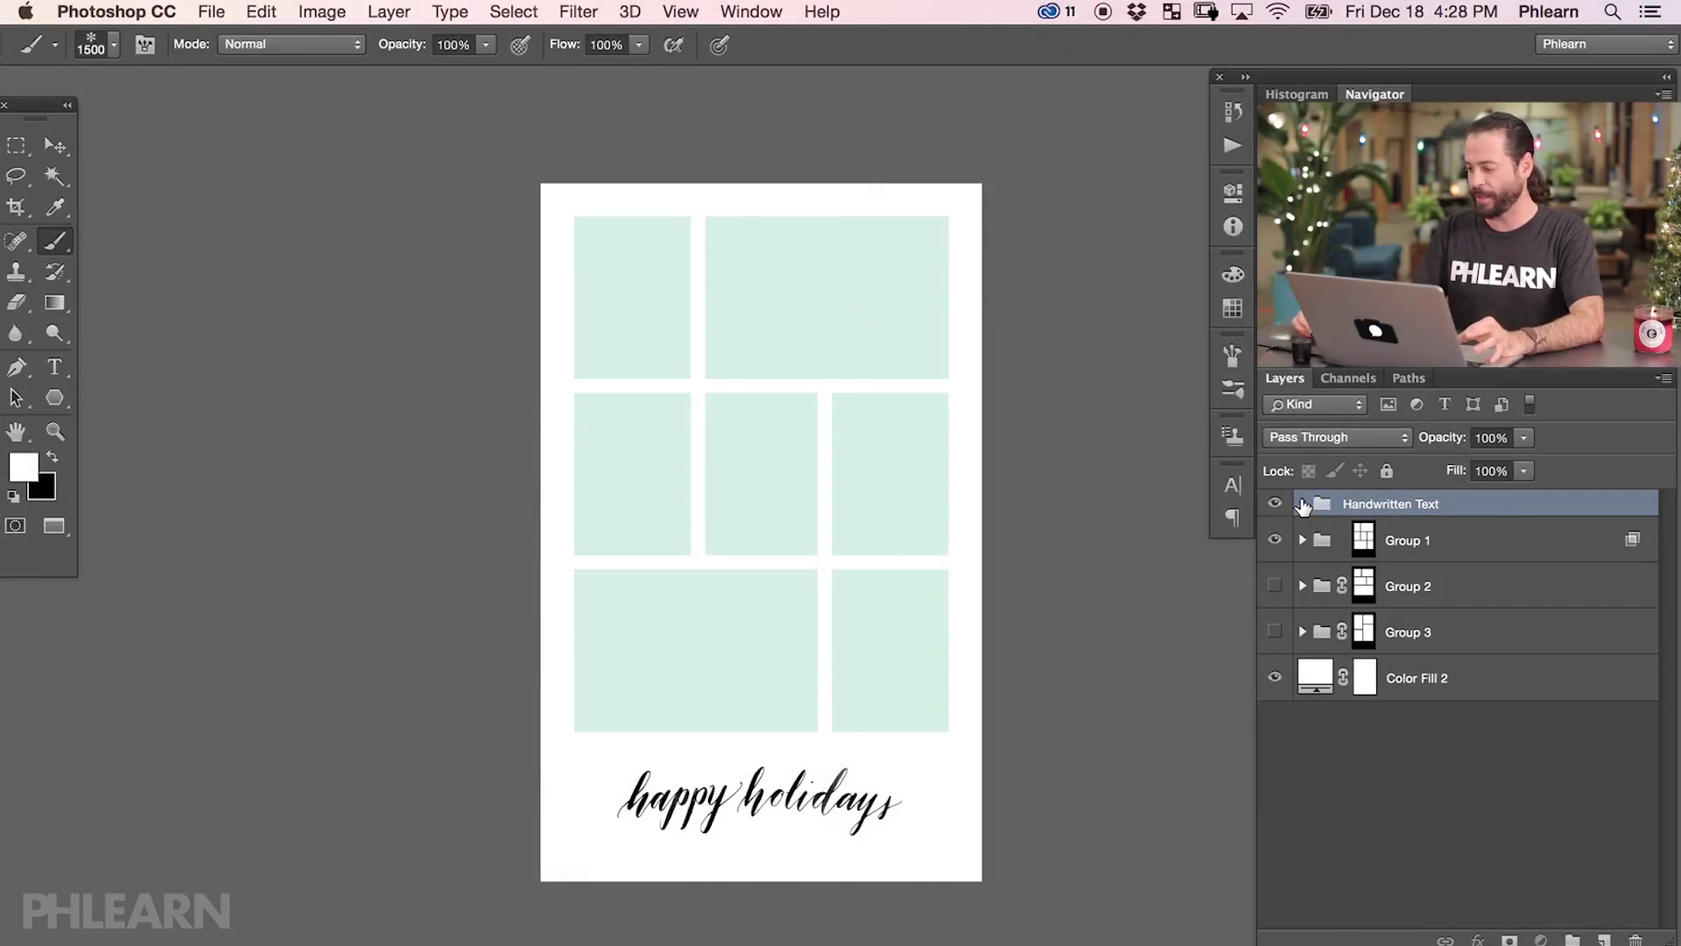
# Step: Preview the Joy lettering in the Handwritten Text group, try moving it slightly on the card, and hide it again
pyautogui.click(1302, 505)
pyautogui.click(1274, 541)
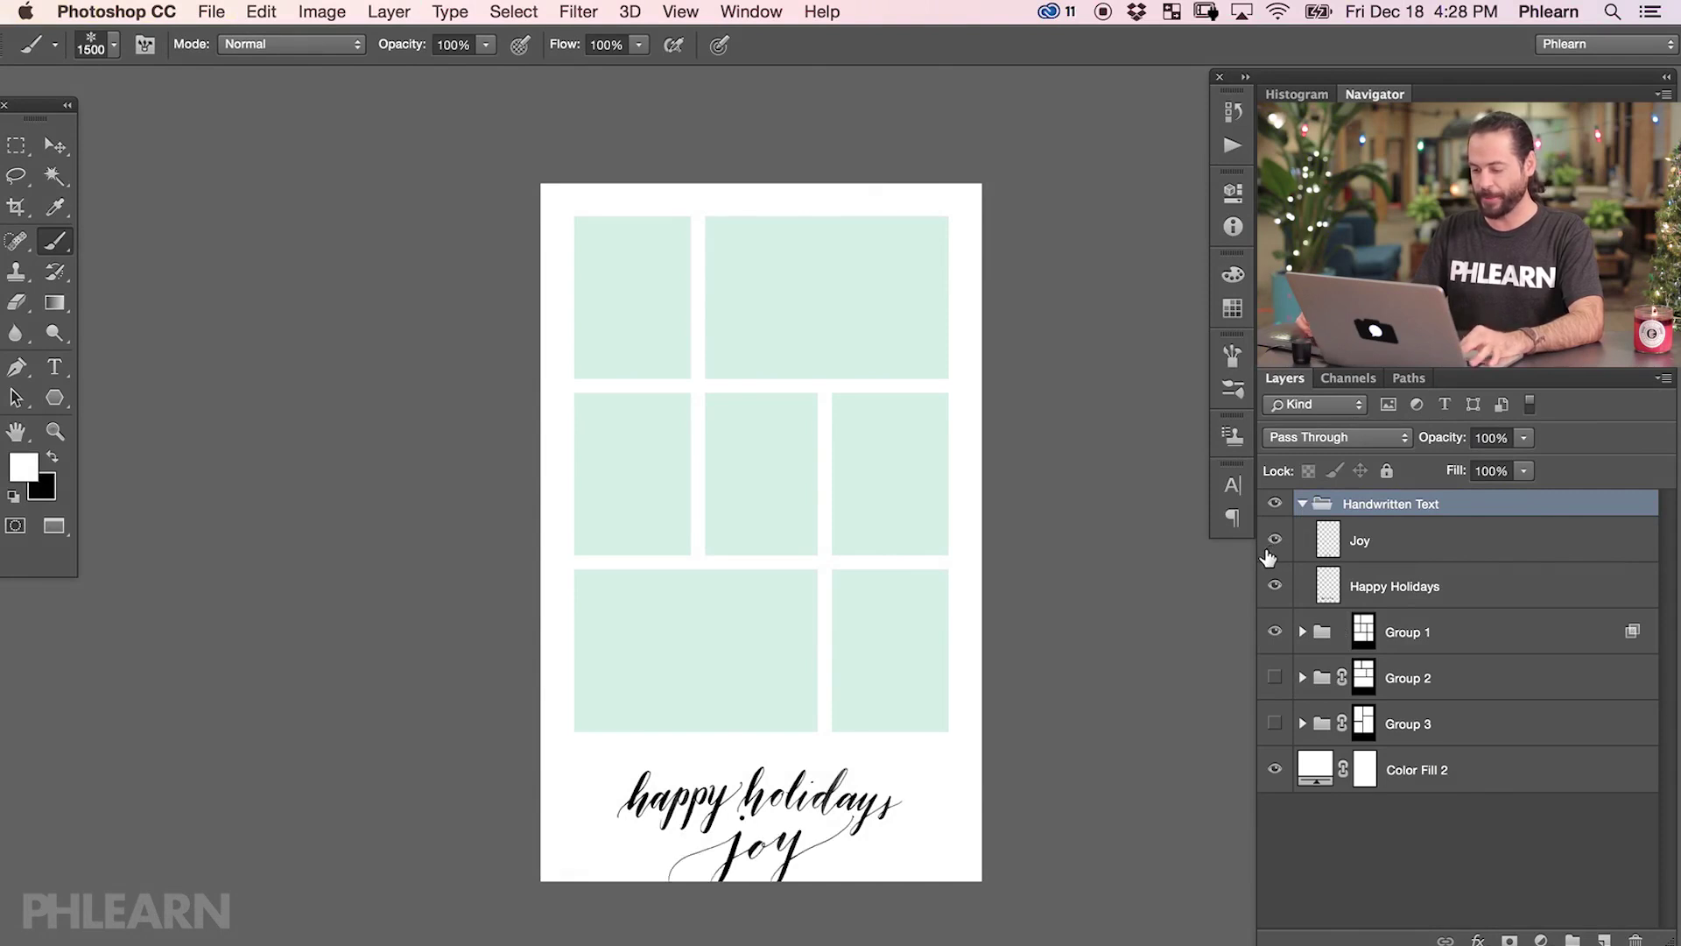
pyautogui.click(1408, 555)
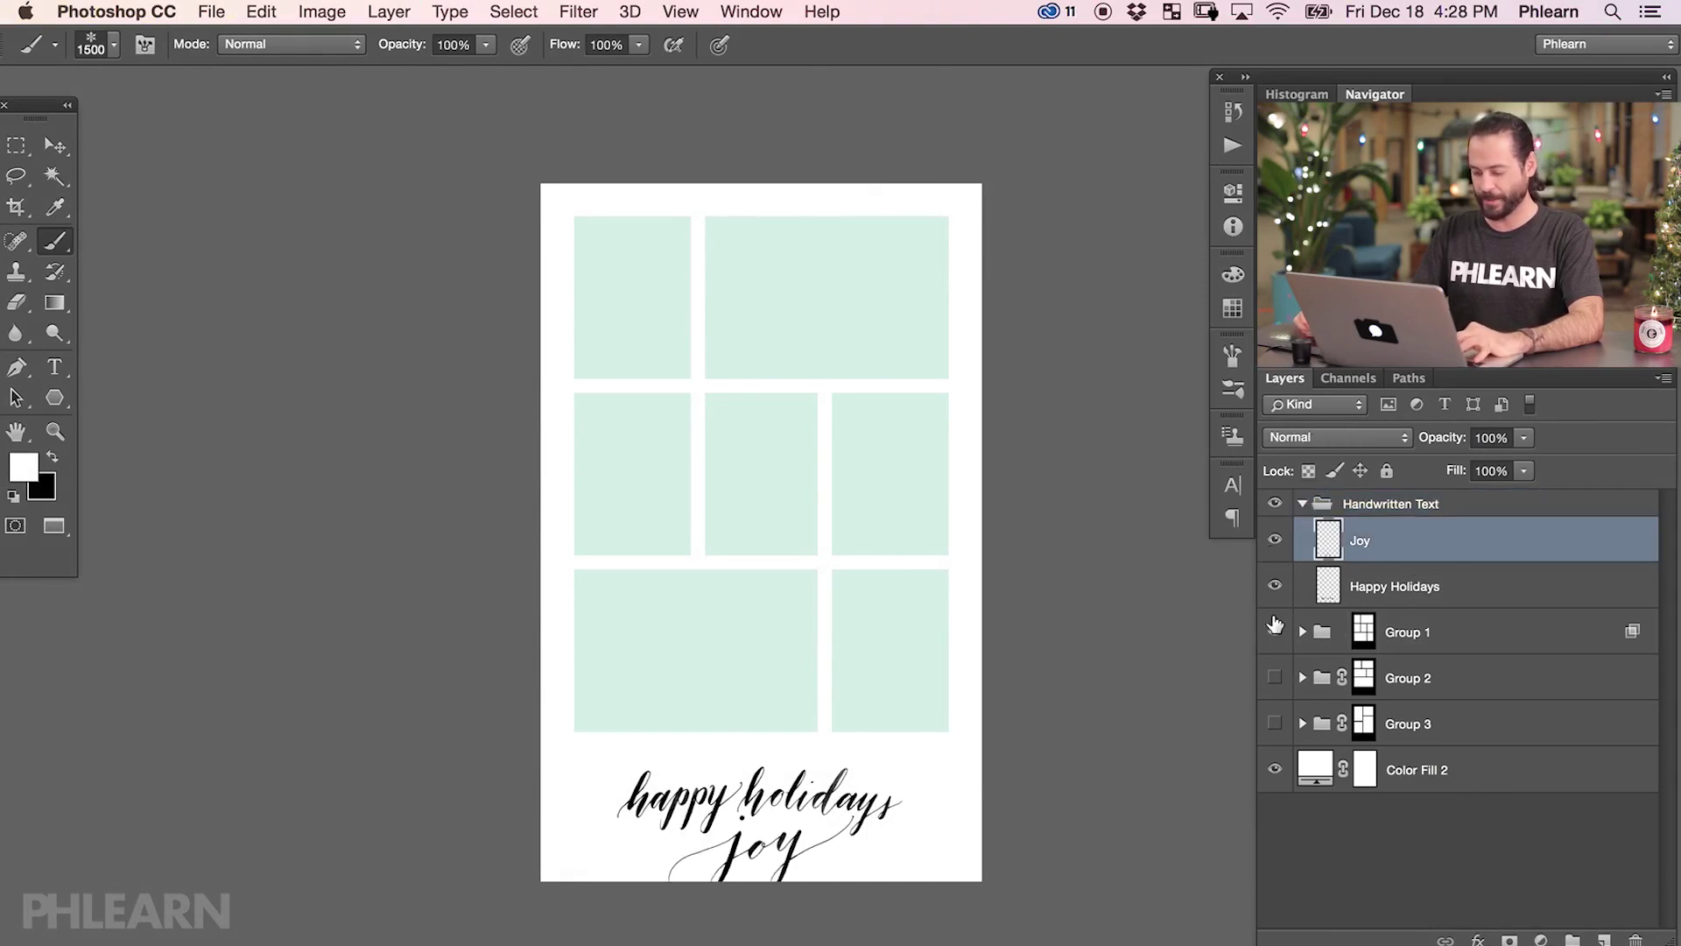
pyautogui.press('v')
pyautogui.moveTo(1017, 783)
pyautogui.mouseDown()
pyautogui.moveTo(1044, 786)
pyautogui.moveTo(964, 653)
pyautogui.moveTo(1082, 298)
pyautogui.moveTo(1021, 807)
pyautogui.mouseUp()
pyautogui.click(1268, 550)
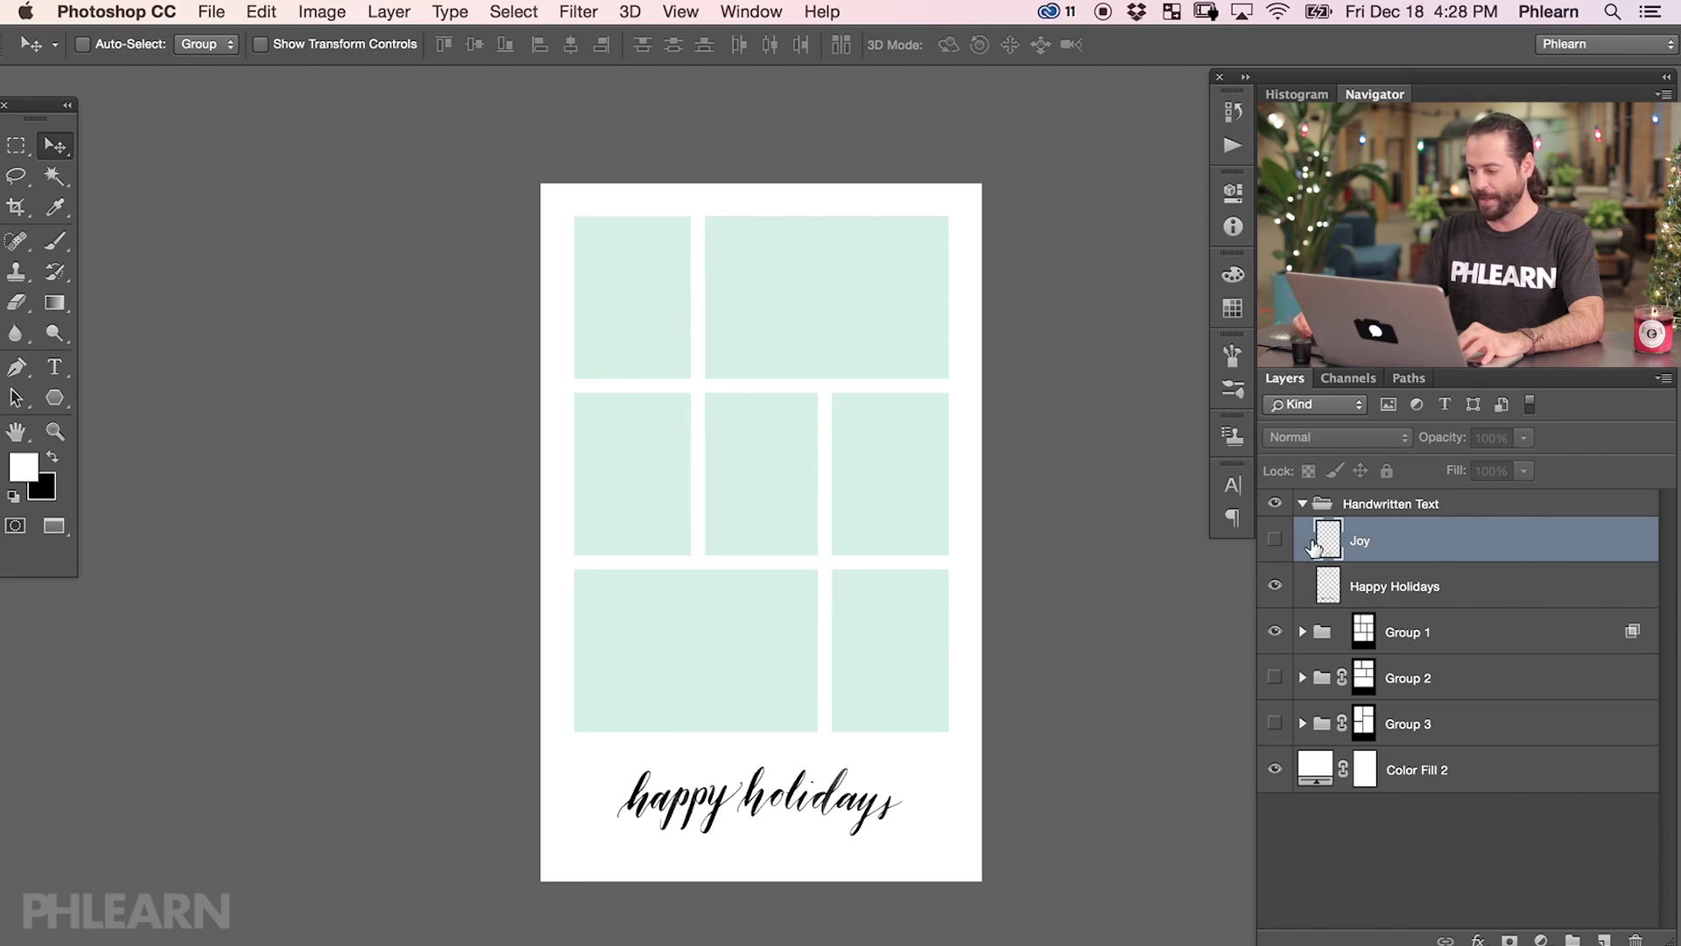
pyautogui.click(1301, 505)
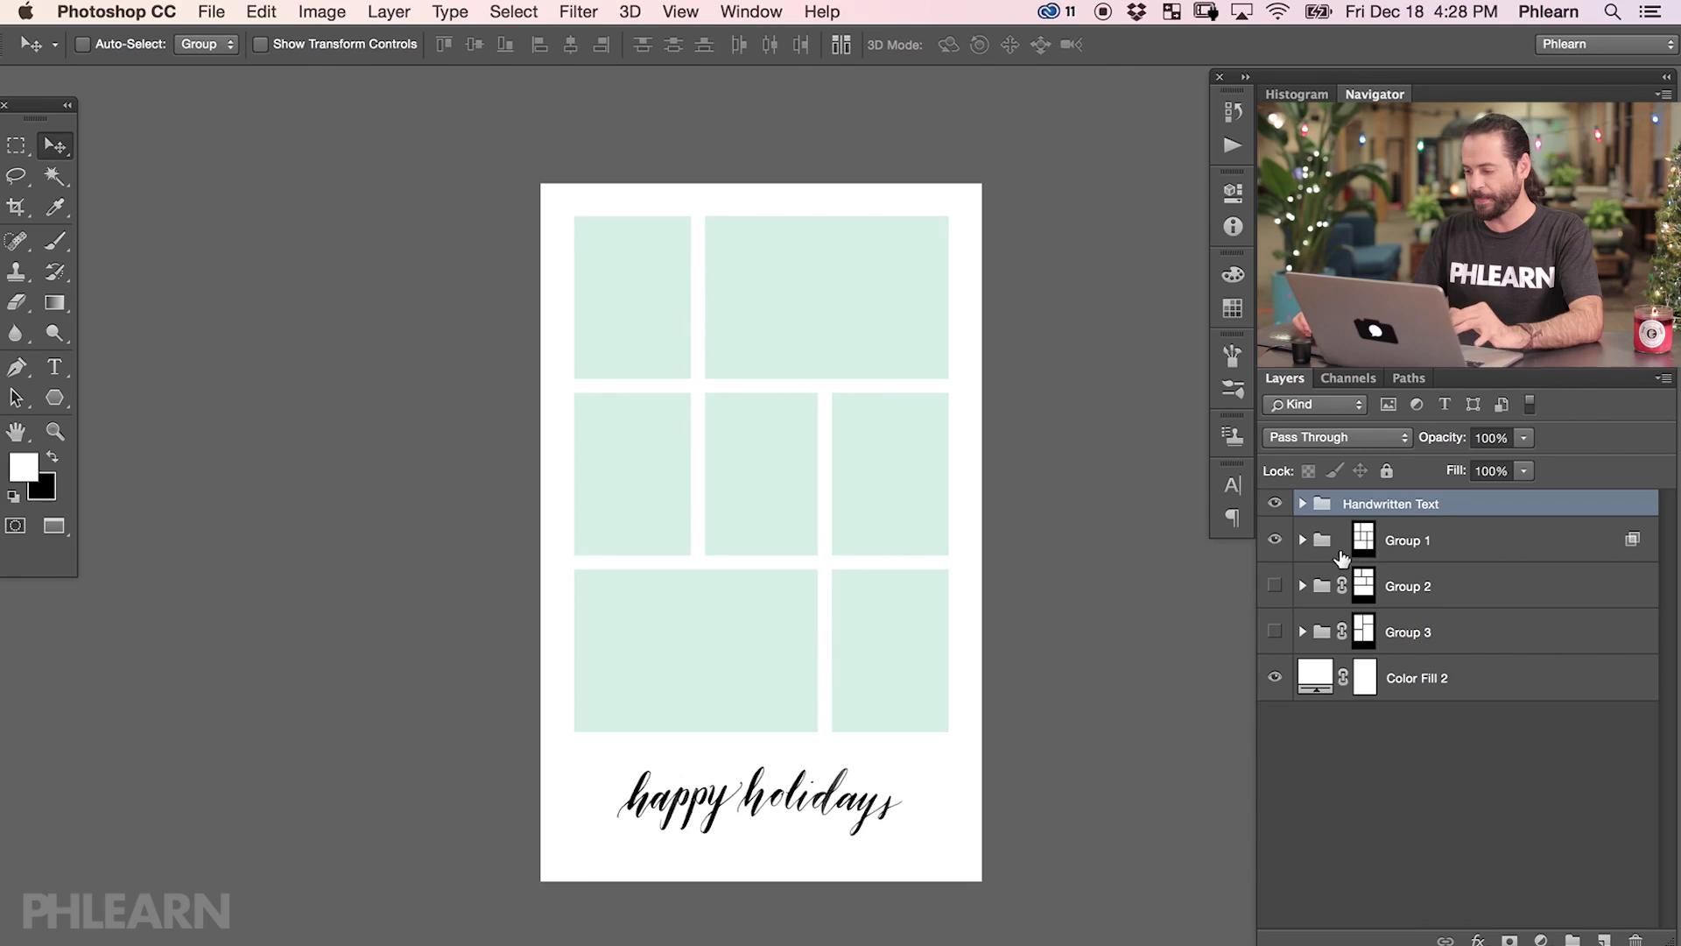
# Step: Preview the template's alternative photo layouts by toggling the visibility of Group 1, Group 2 and Group 3
pyautogui.click(1303, 542)
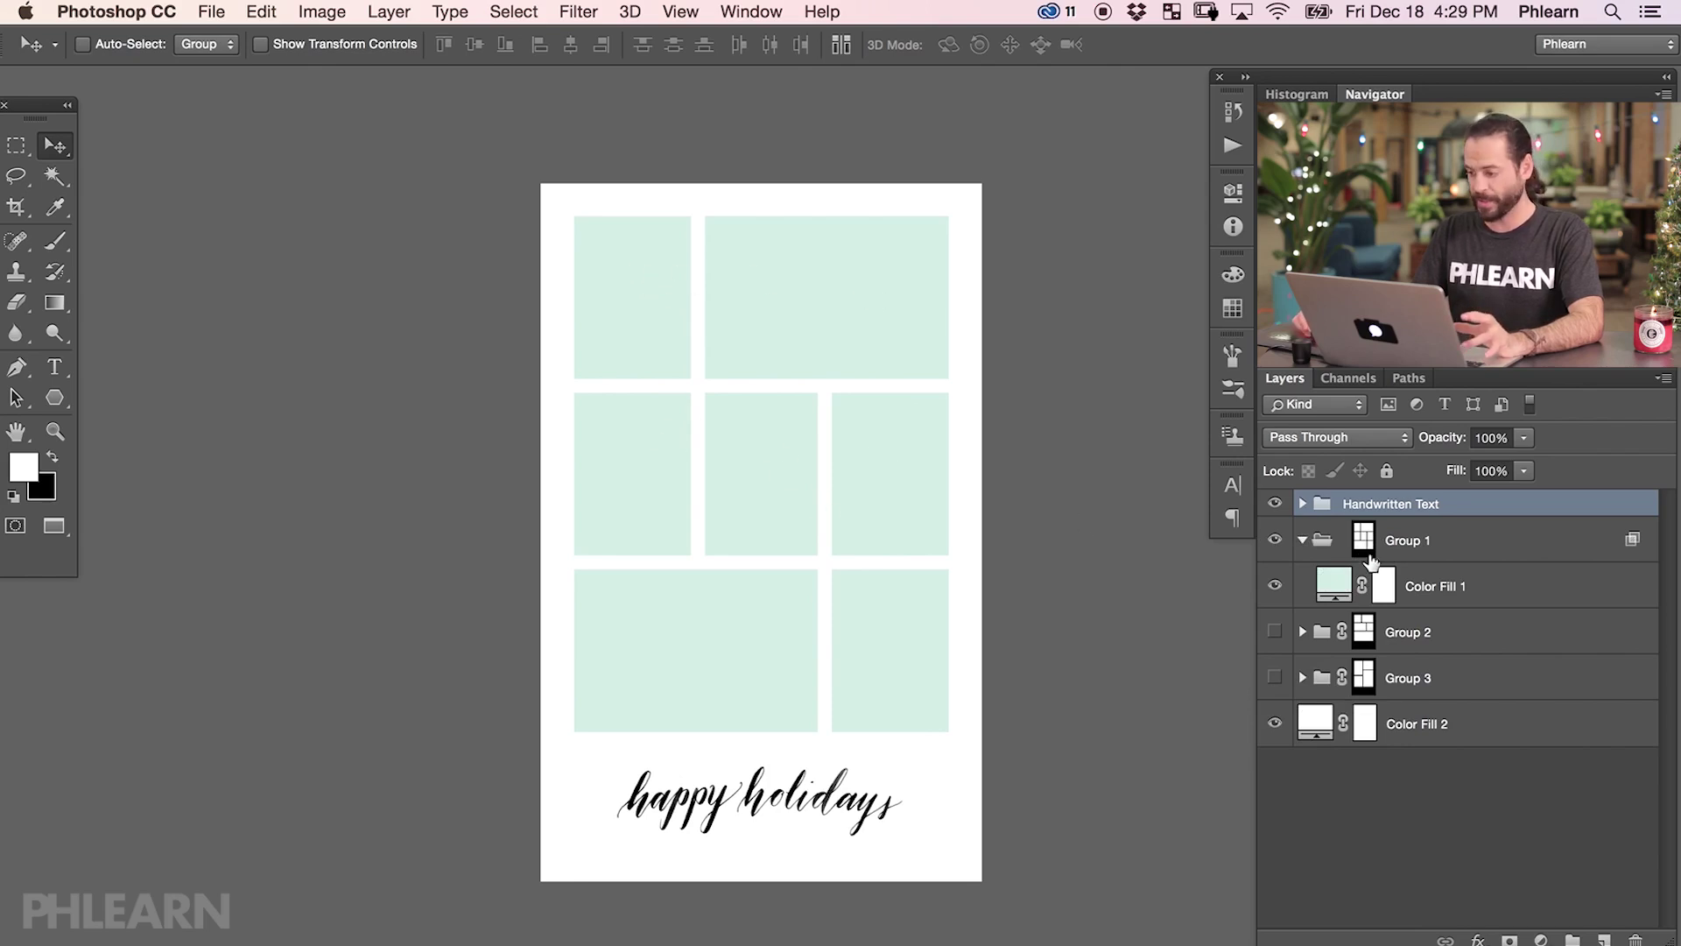
pyautogui.click(1303, 540)
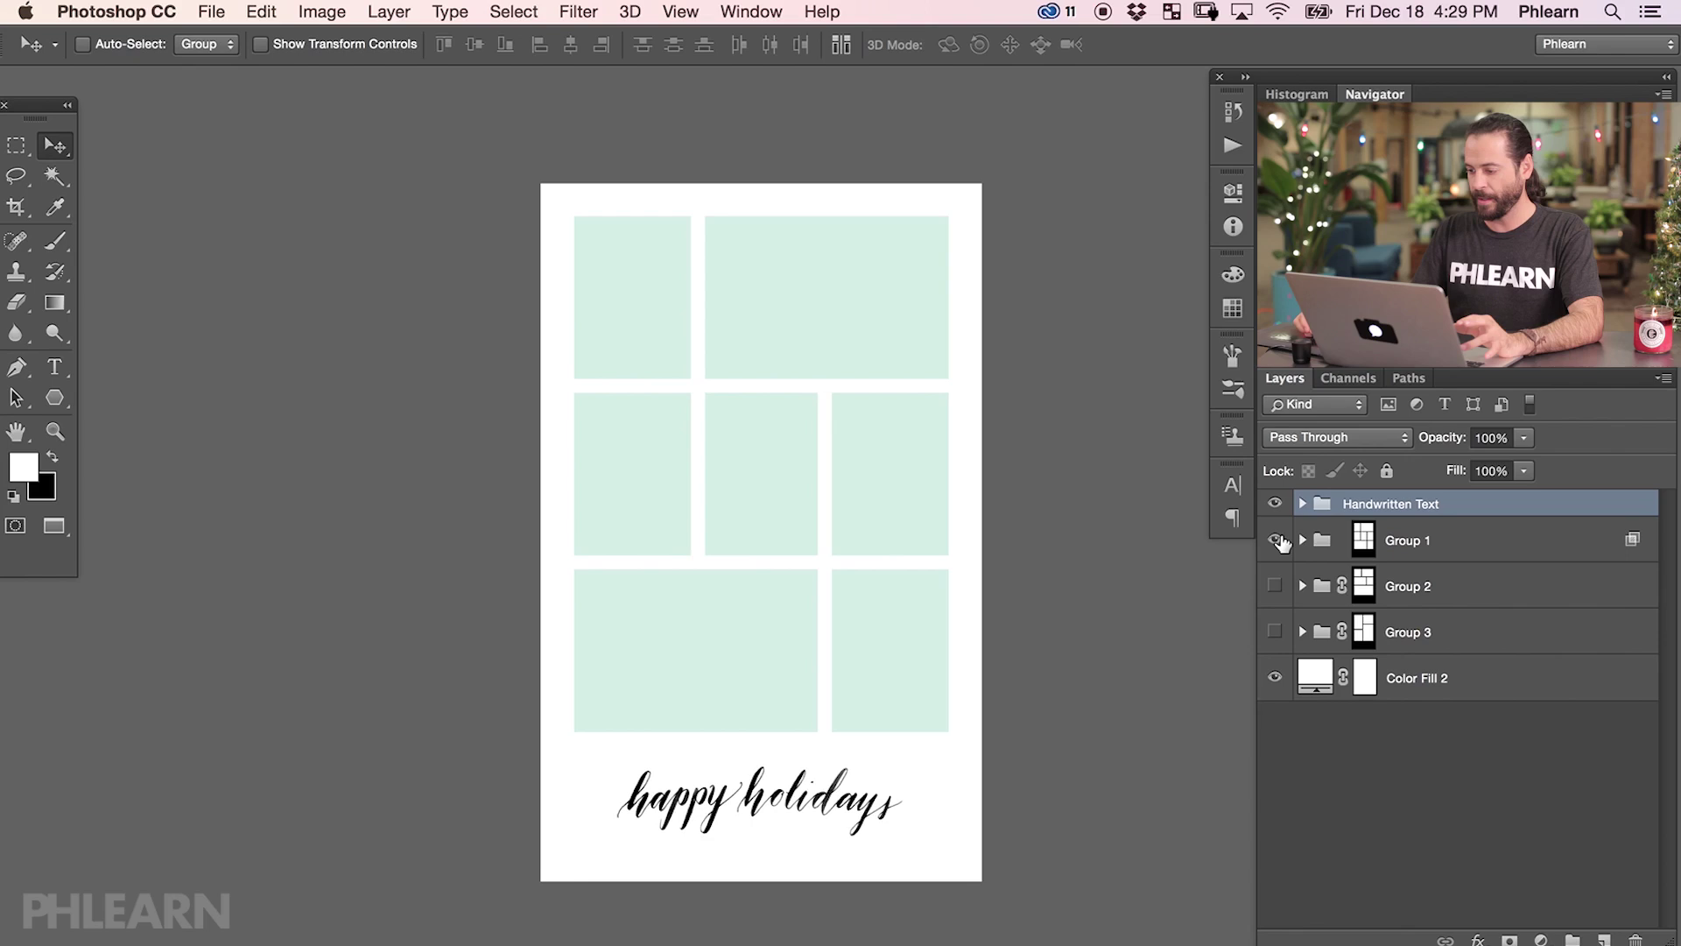
pyautogui.click(1275, 540)
pyautogui.click(1275, 586)
pyautogui.click(1275, 585)
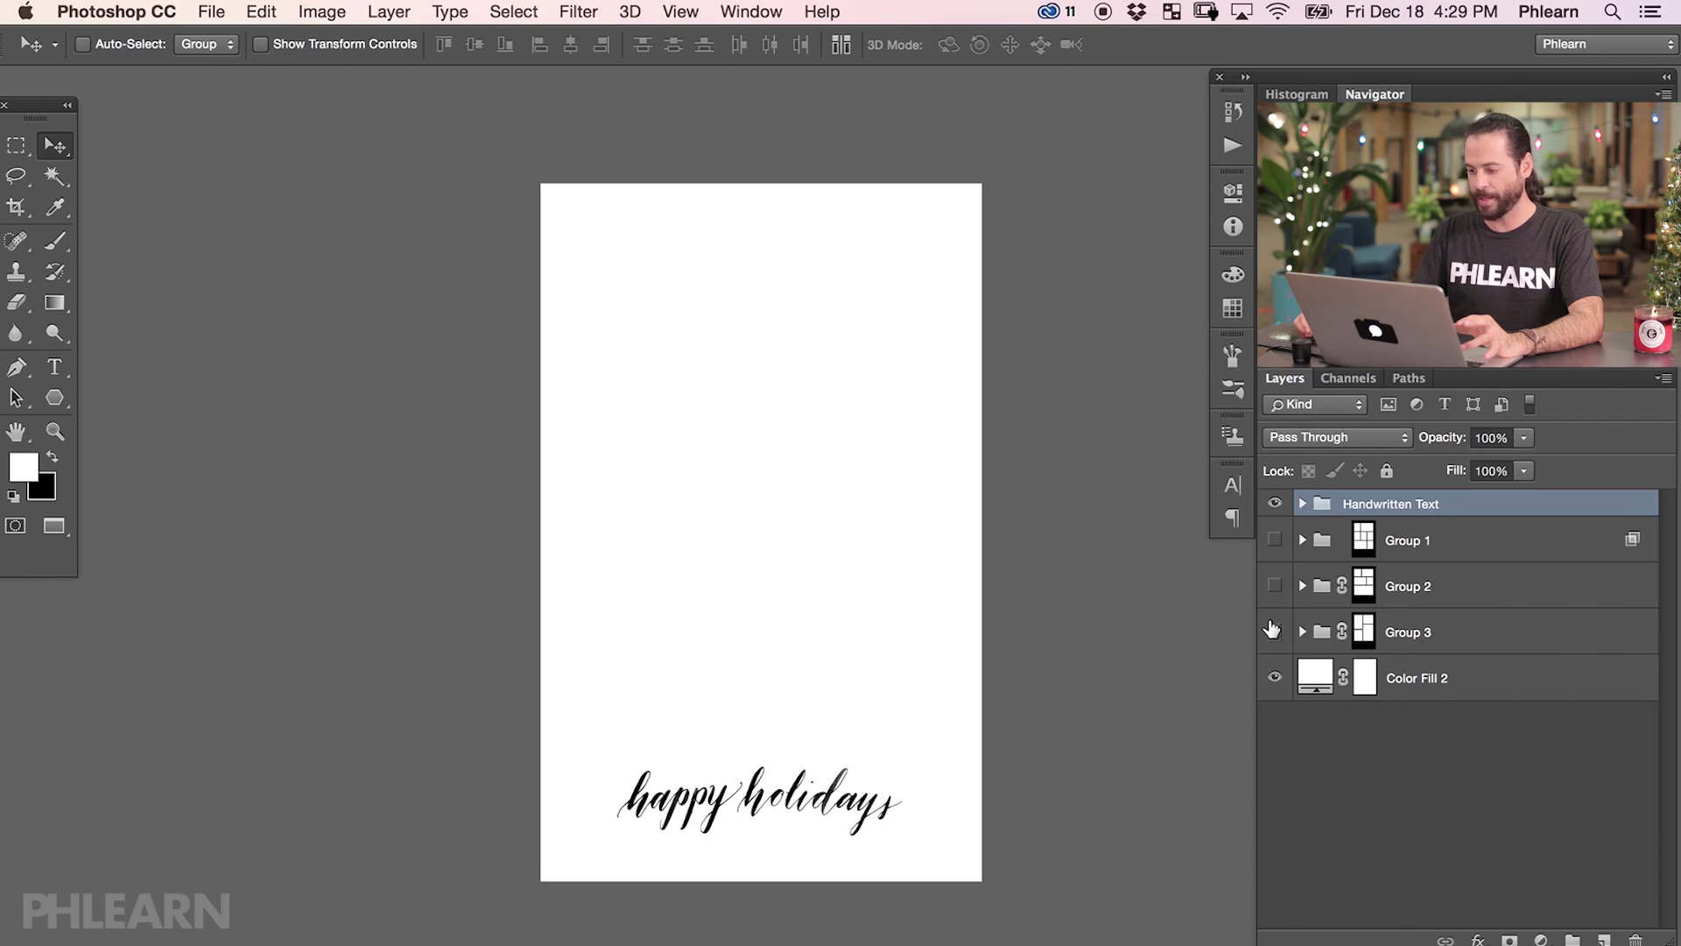
pyautogui.click(1274, 631)
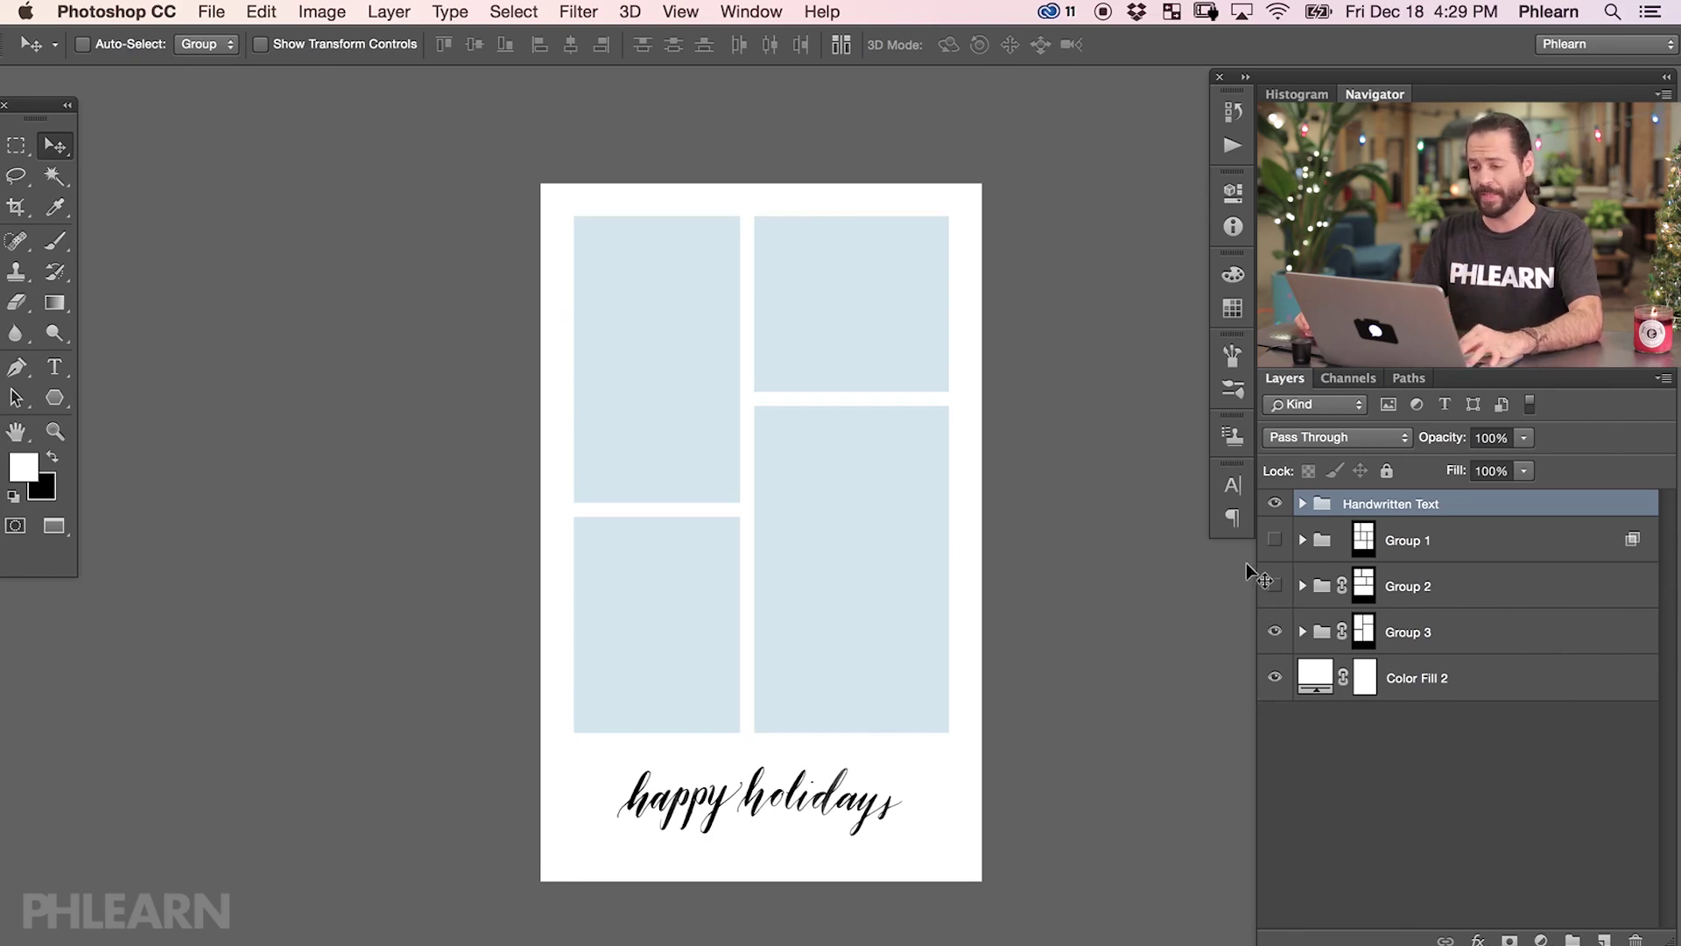
pyautogui.click(18, 149)
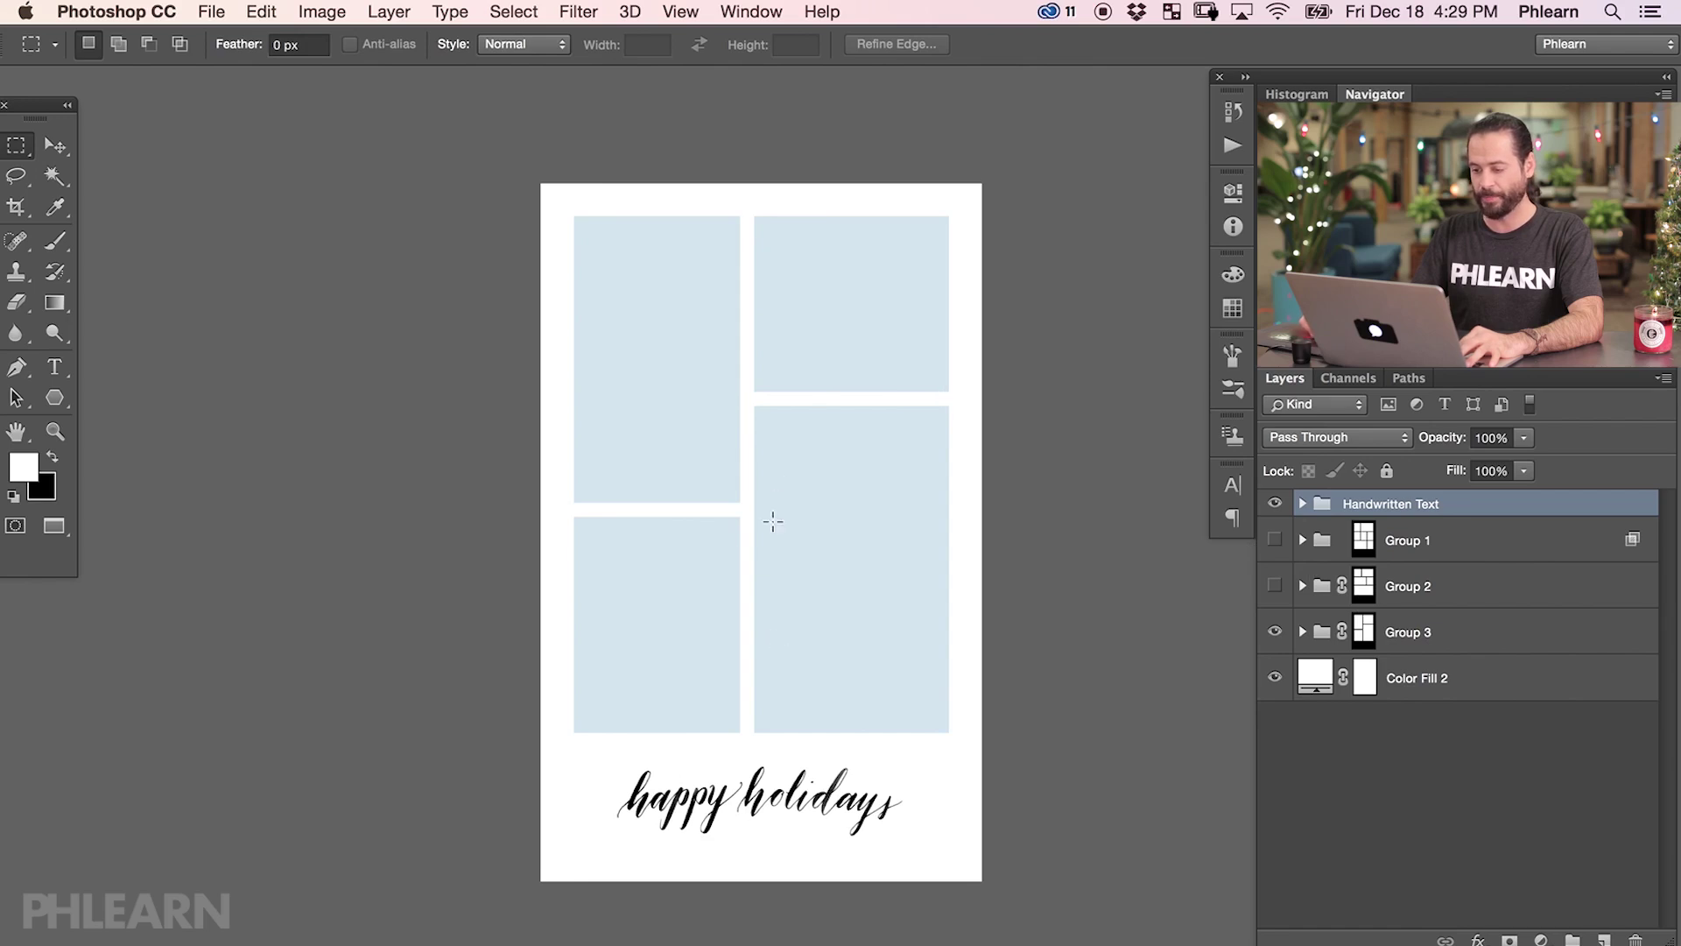
pyautogui.click(1274, 637)
pyautogui.click(1274, 636)
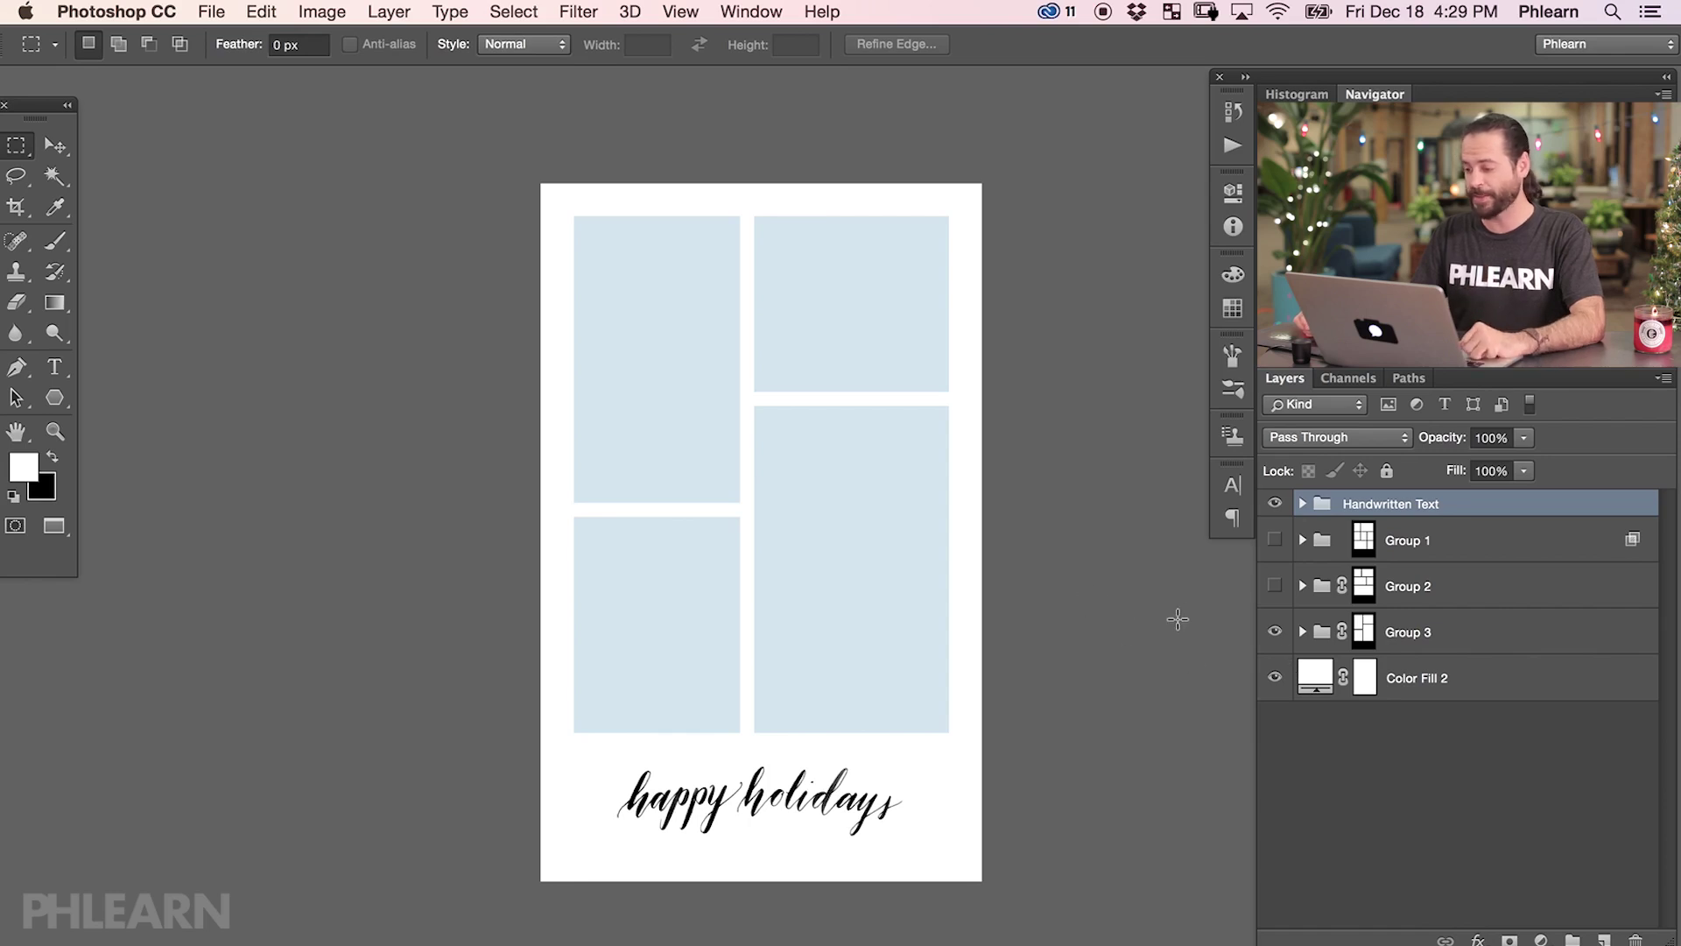
# Step: Show the Group 1 layout, hide Group 3, and expand Group 1 to reveal its contents
pyautogui.click(1276, 542)
pyautogui.click(1274, 632)
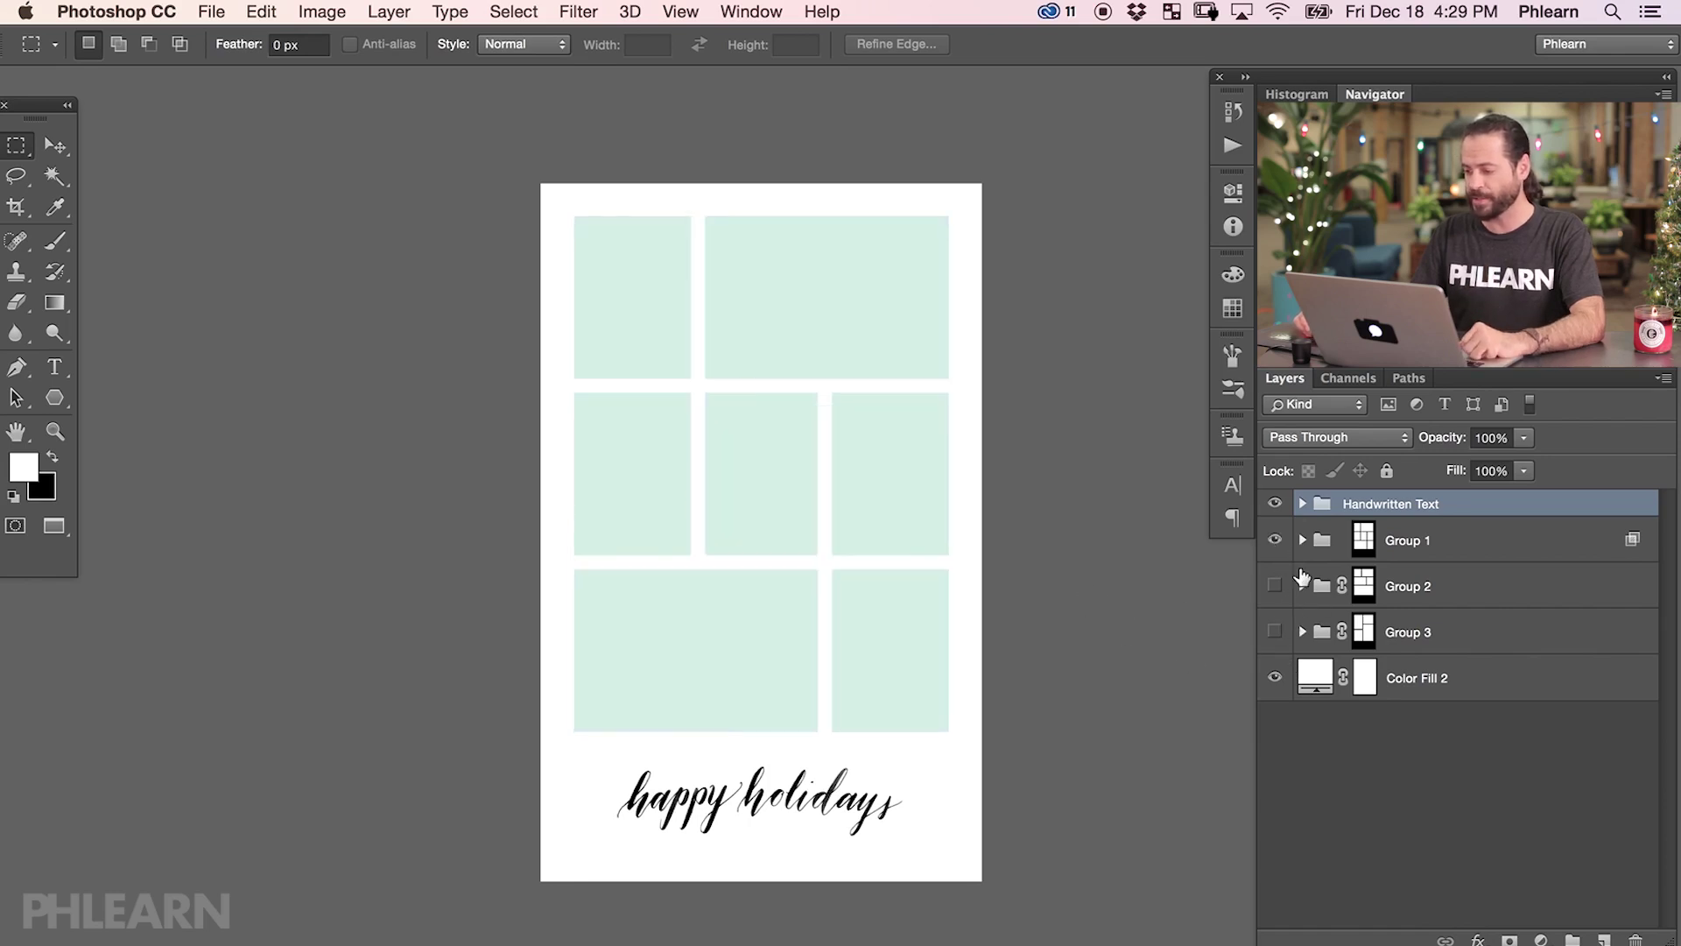
pyautogui.click(1302, 539)
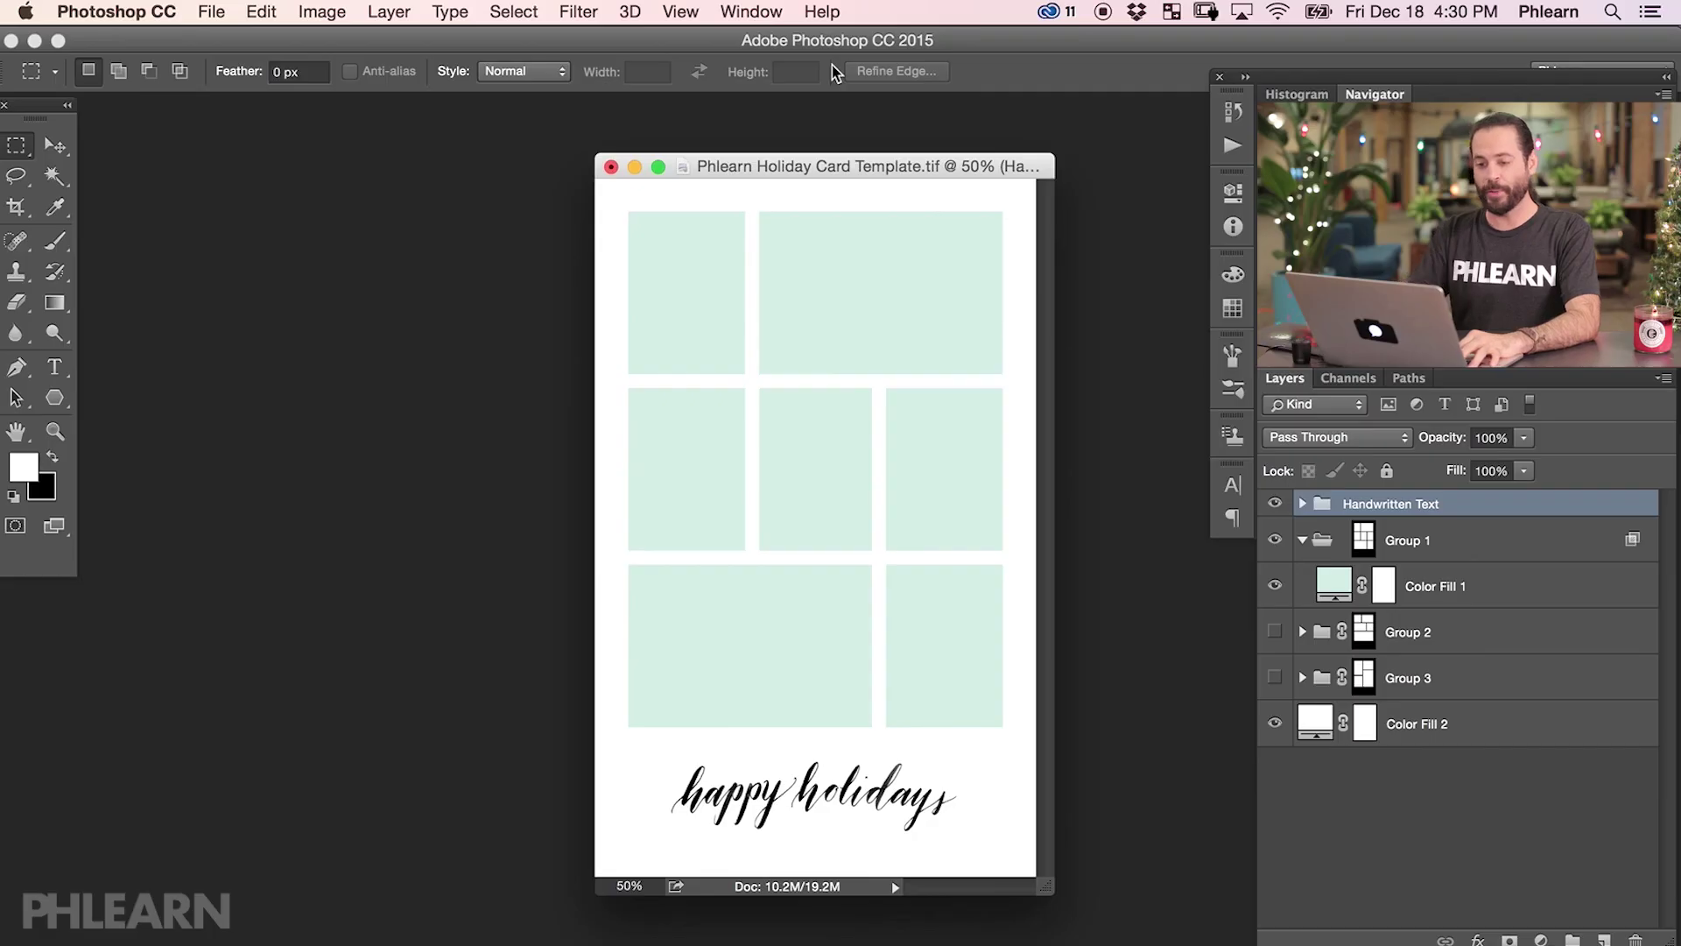
# Step: Load all the photos from peterman-5319.jpg to peterman-5524.jpg in The Graysons folder into one layered stack
pyautogui.click(211, 12)
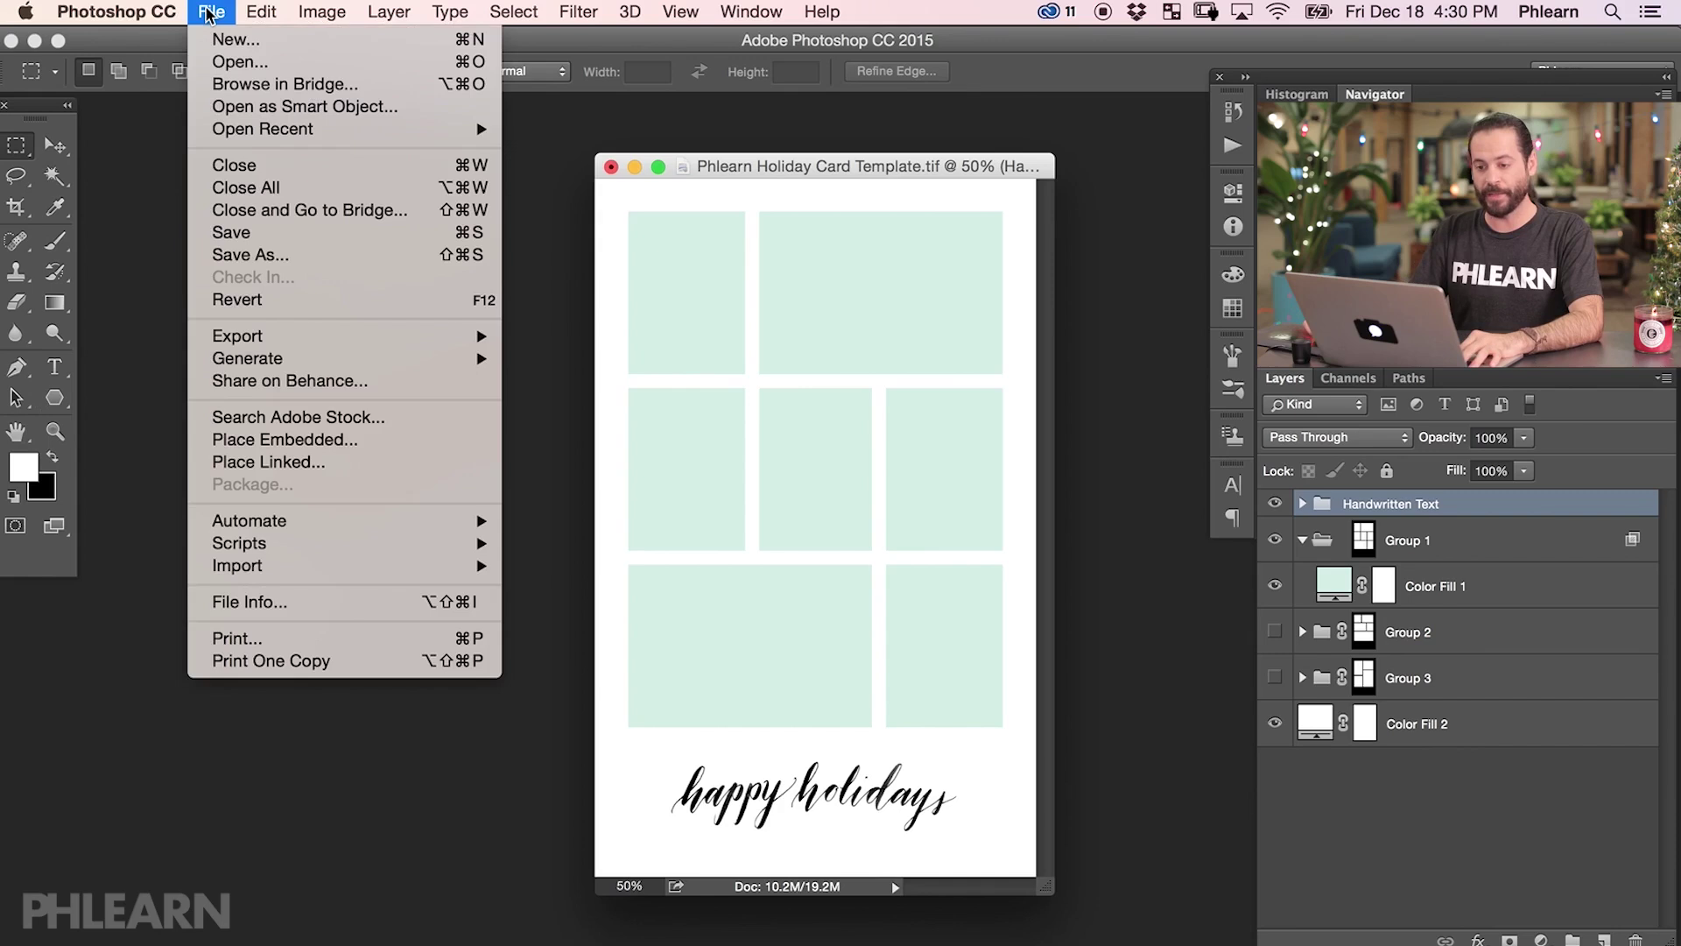
pyautogui.moveTo(298, 536)
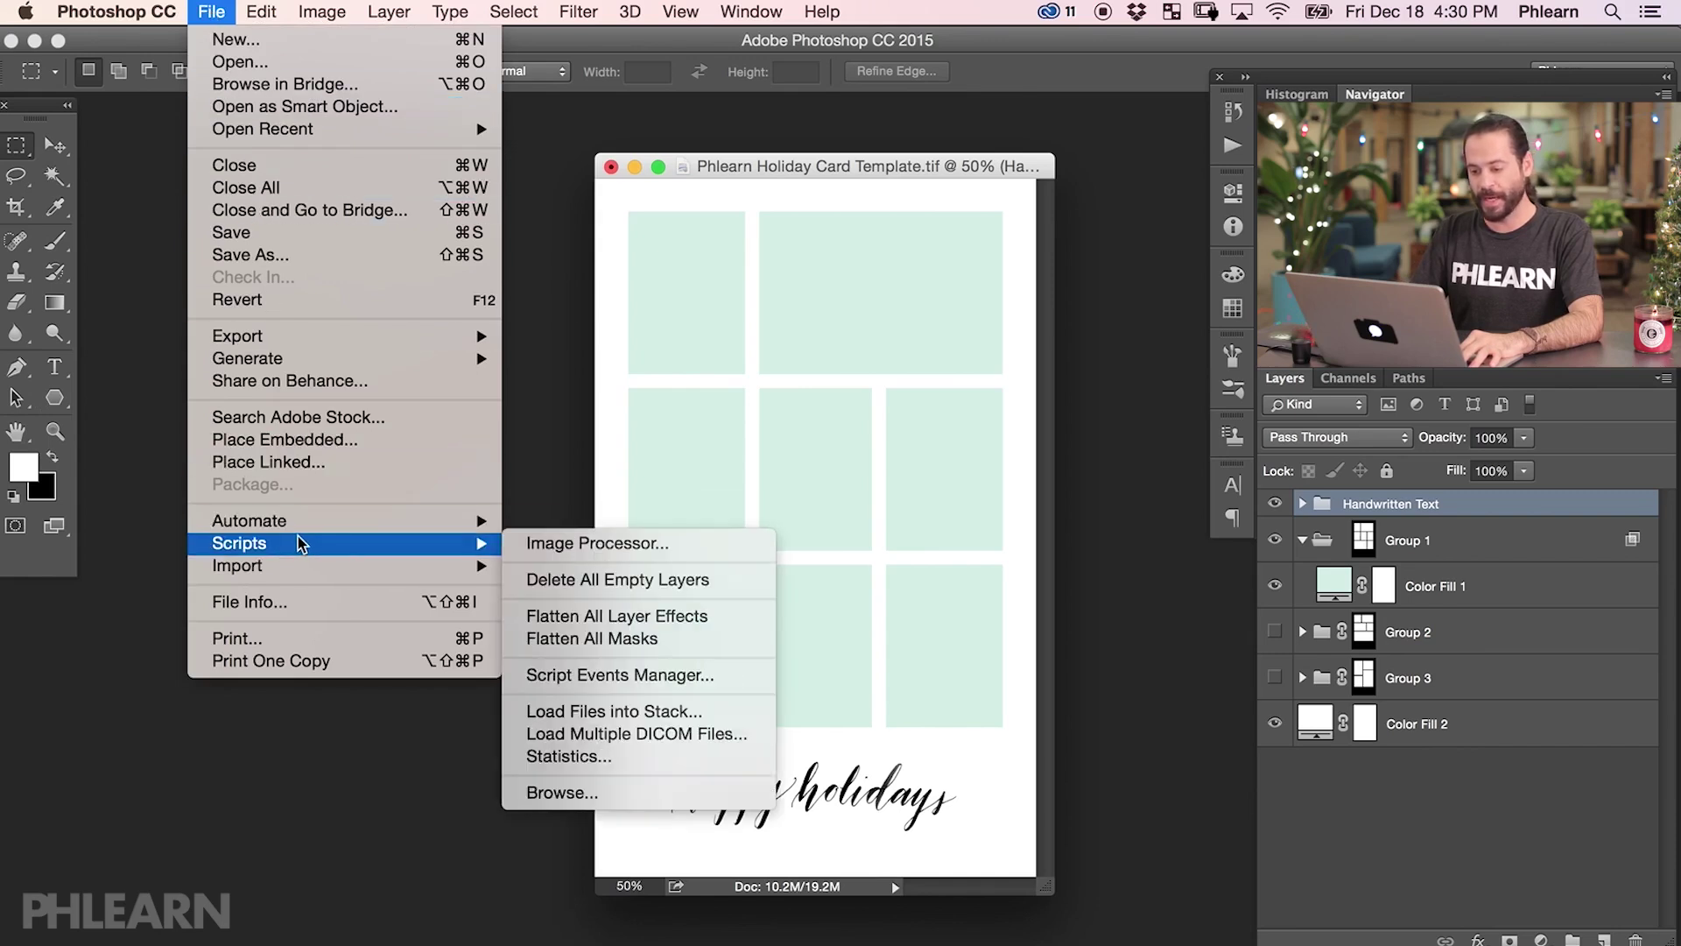
pyautogui.click(627, 712)
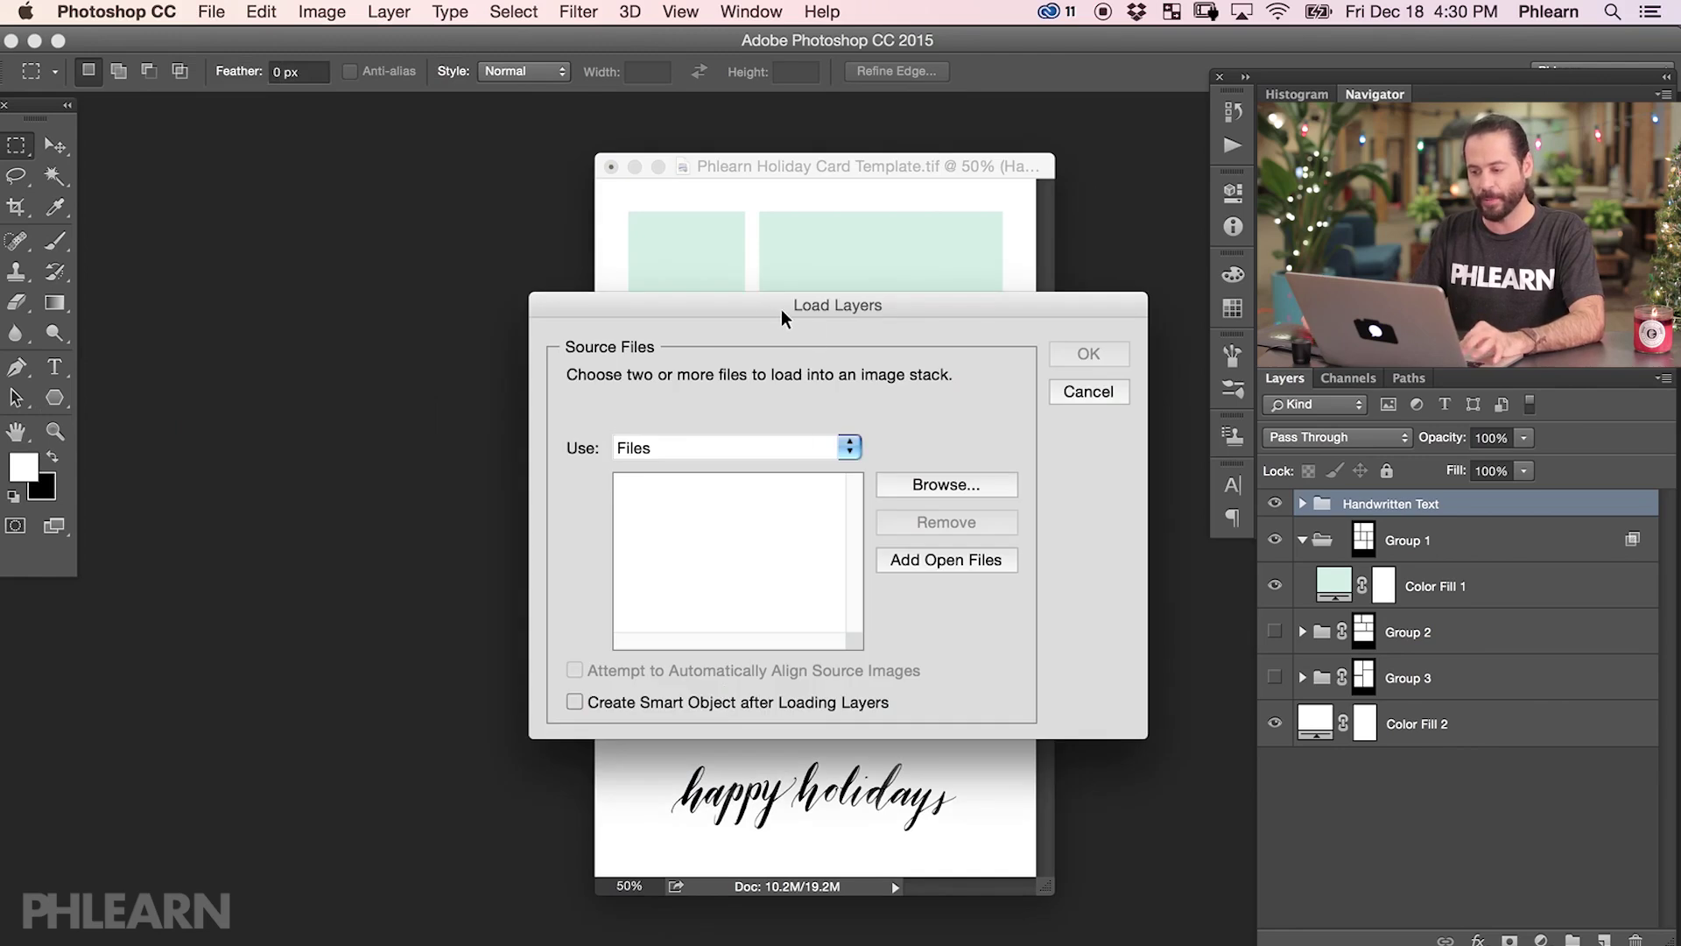
pyautogui.moveTo(728, 303); pyautogui.dragTo(701, 303)
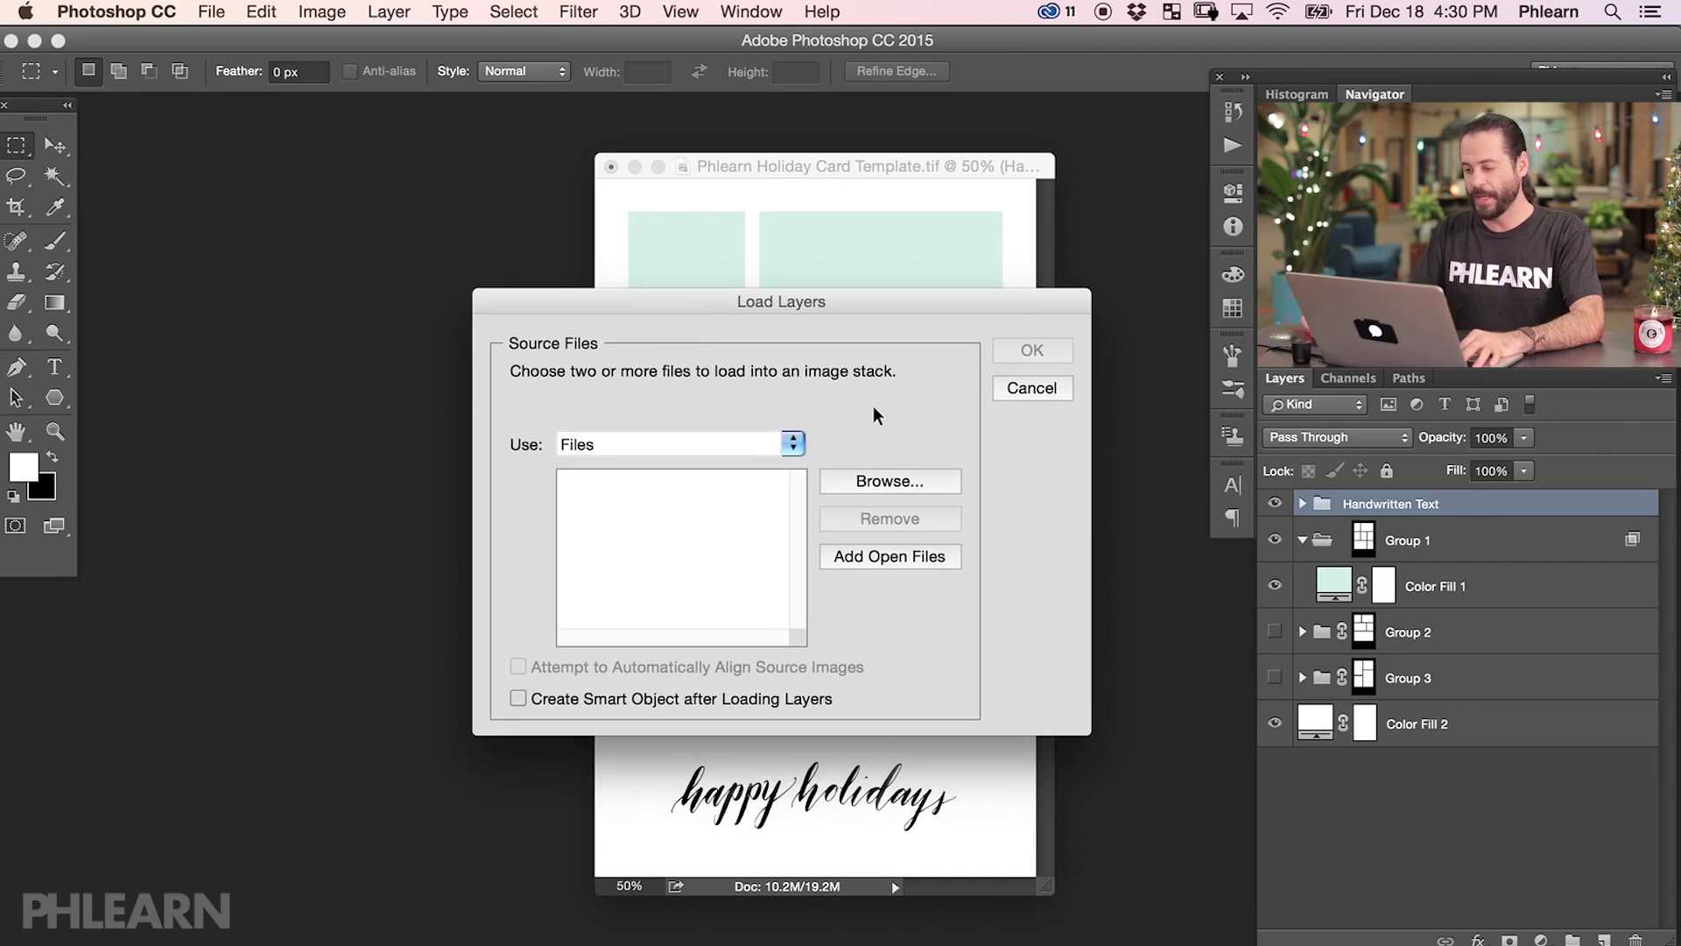
pyautogui.click(886, 480)
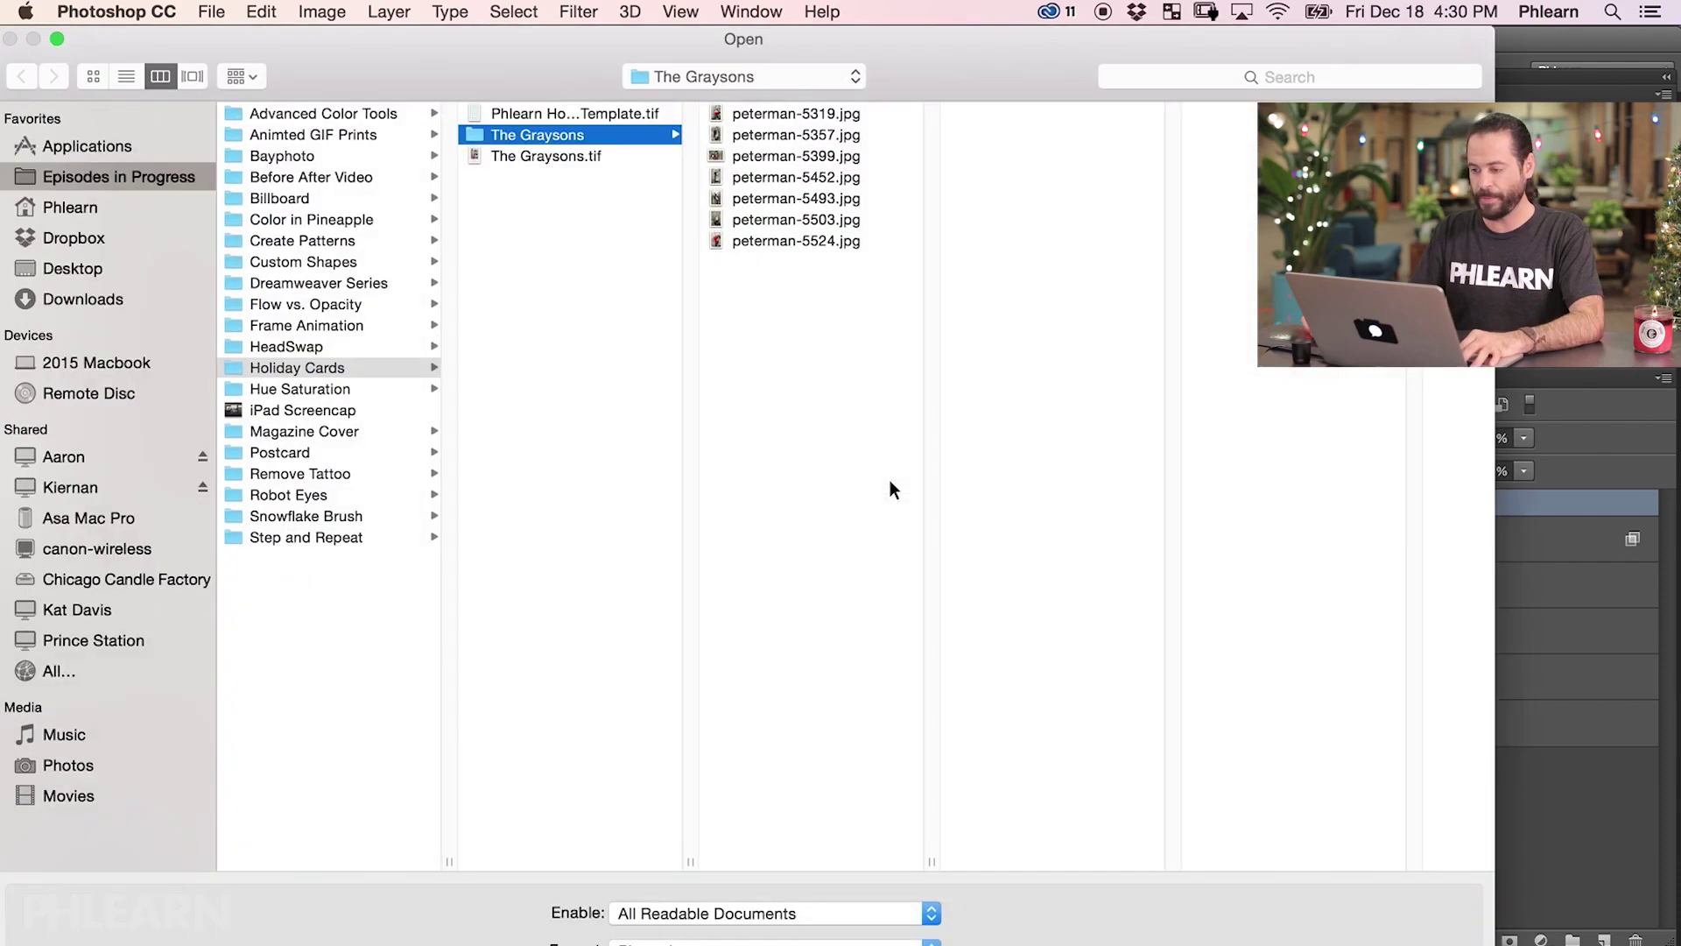
pyautogui.click(792, 109)
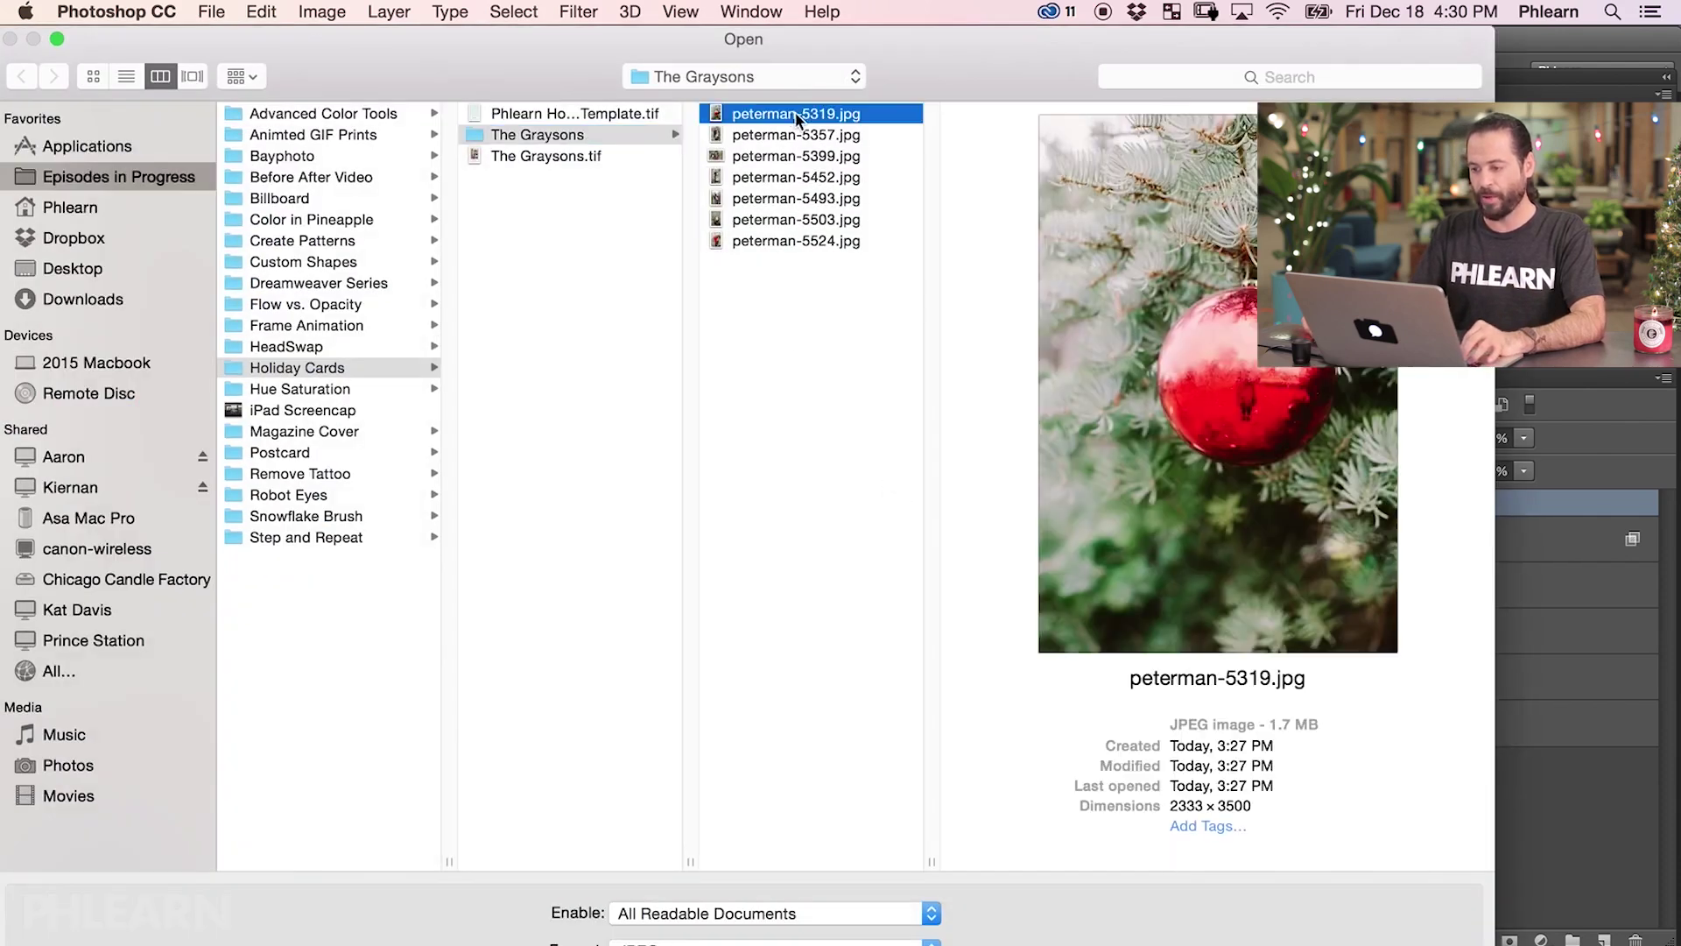
pyautogui.keyDown('shift'); pyautogui.click(811, 240); pyautogui.keyUp('shift')
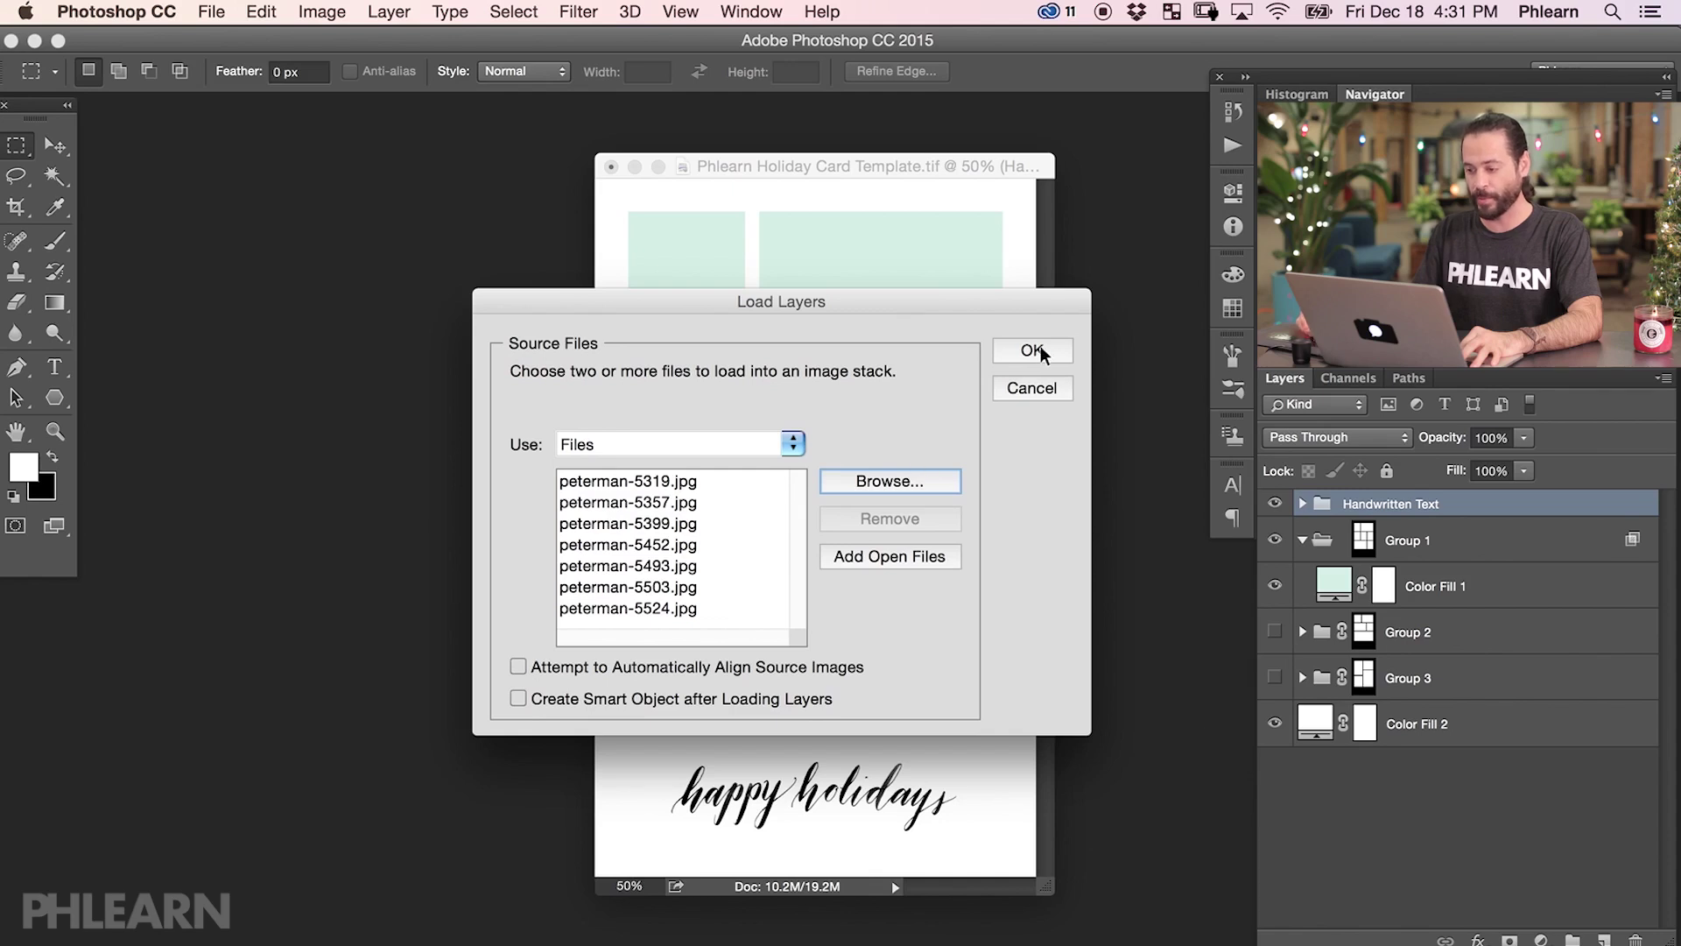
pyautogui.click(1032, 351)
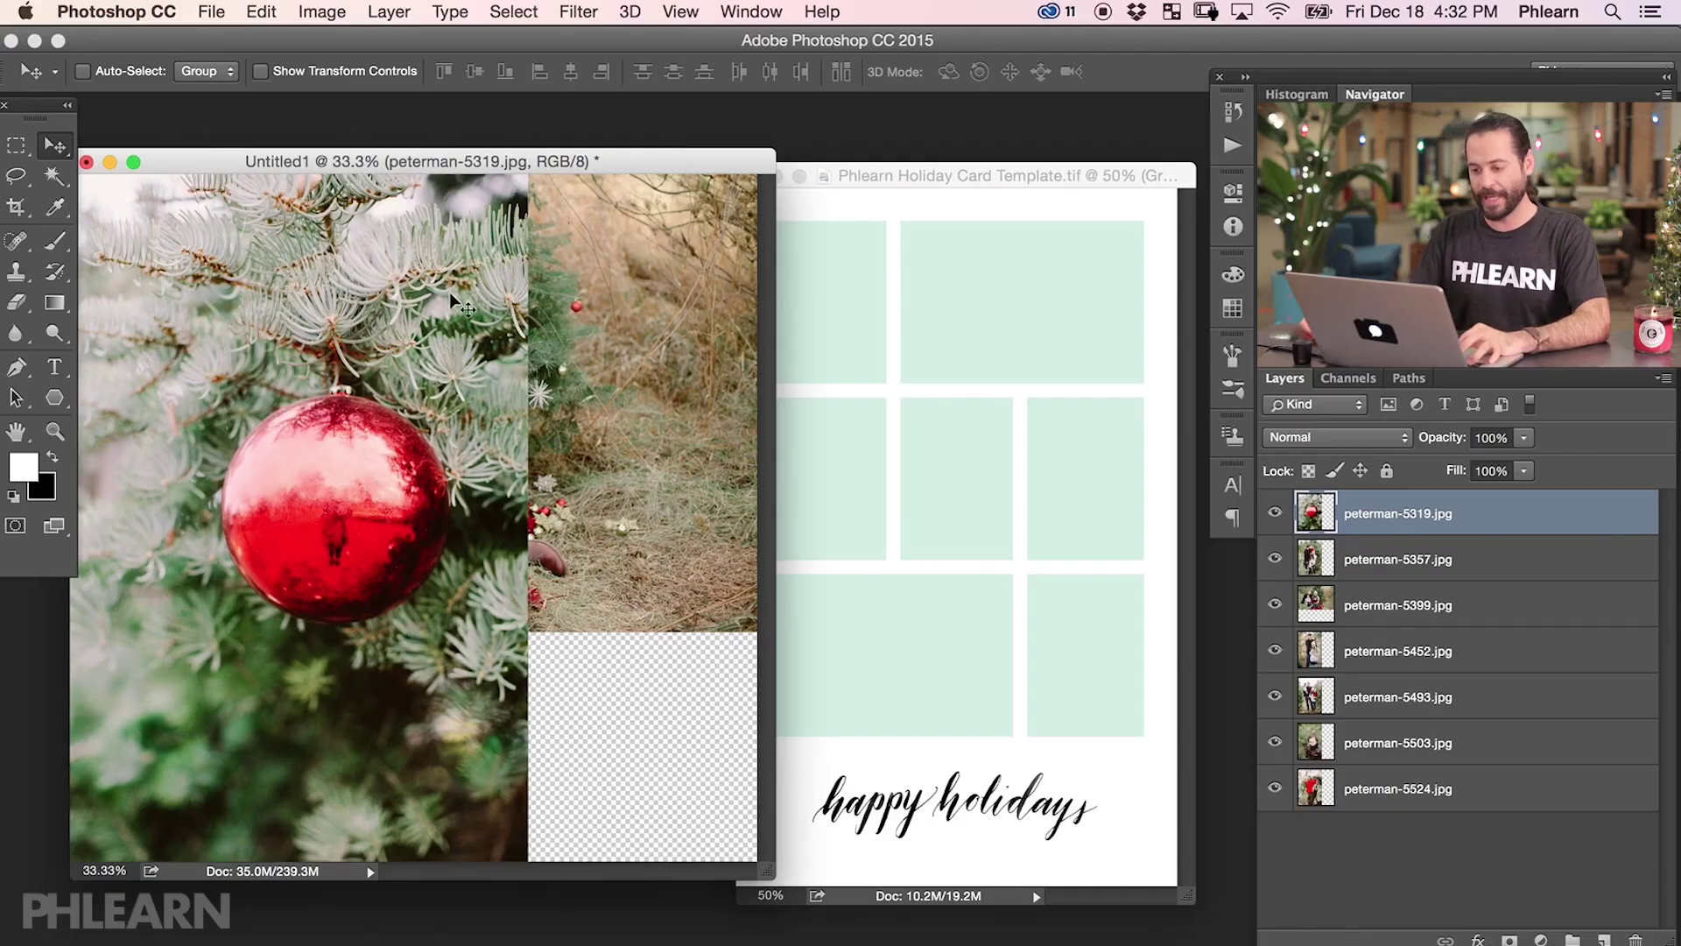
# Step: Copy the peterman-5319.jpg ornament layer from the photo stack into Group 1 of the holiday card template
pyautogui.press('x')
pyautogui.moveTo(404, 377); pyautogui.dragTo(437, 419)
pyautogui.click(1027, 176)
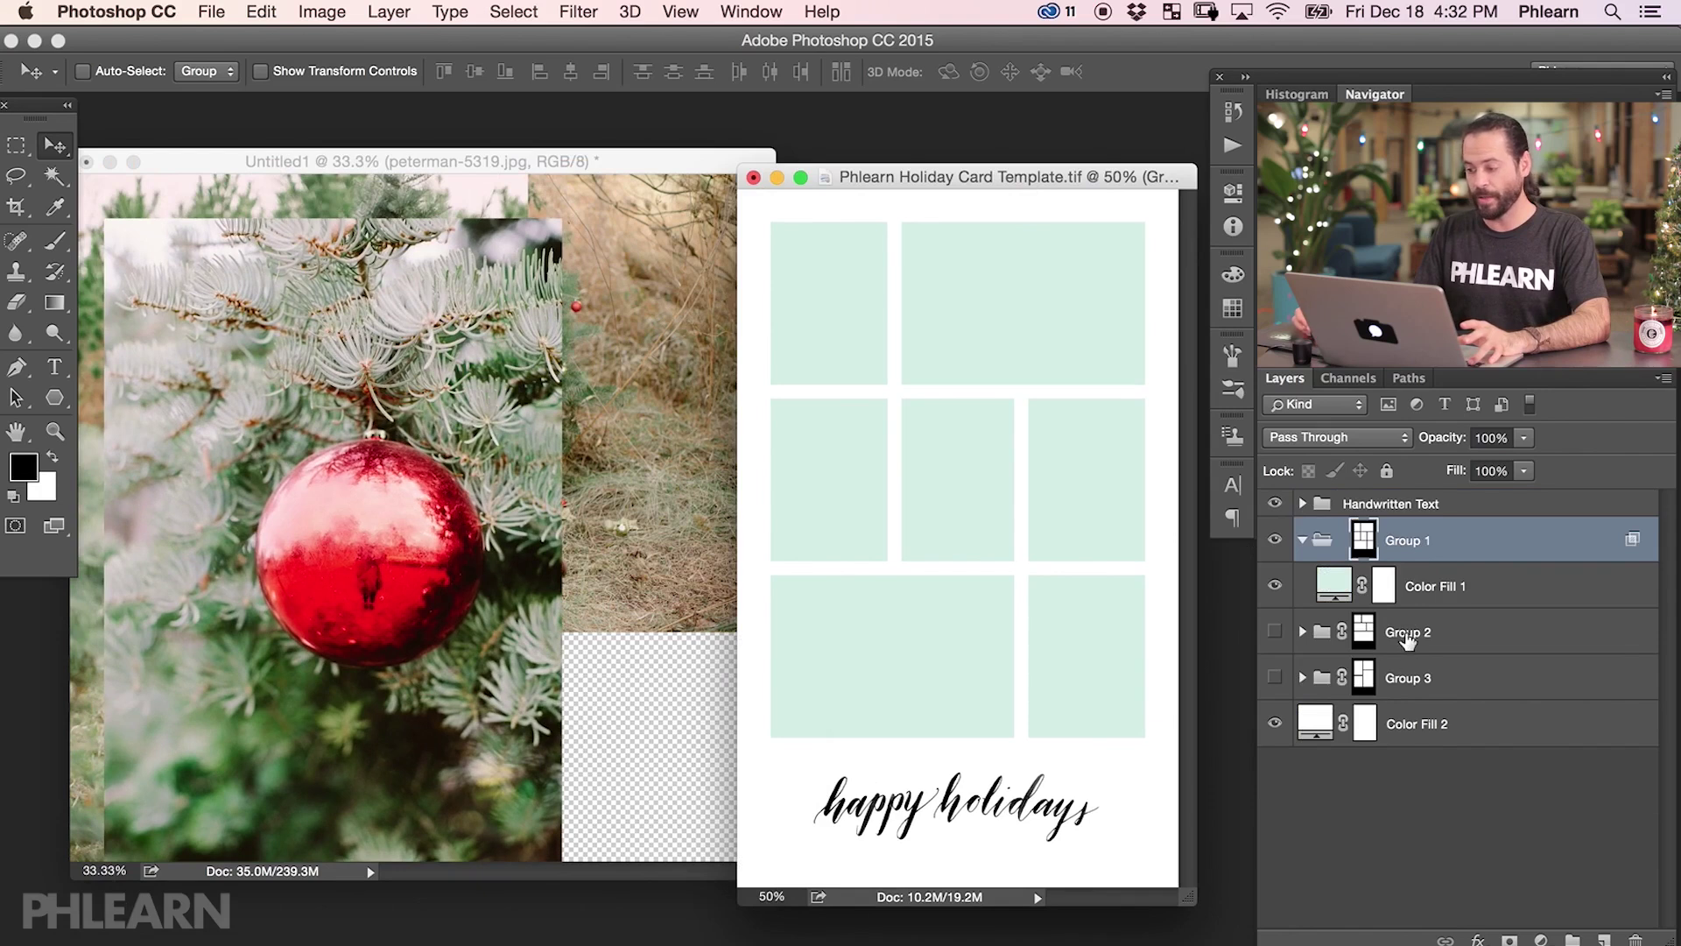
pyautogui.click(420, 515)
pyautogui.press('x')
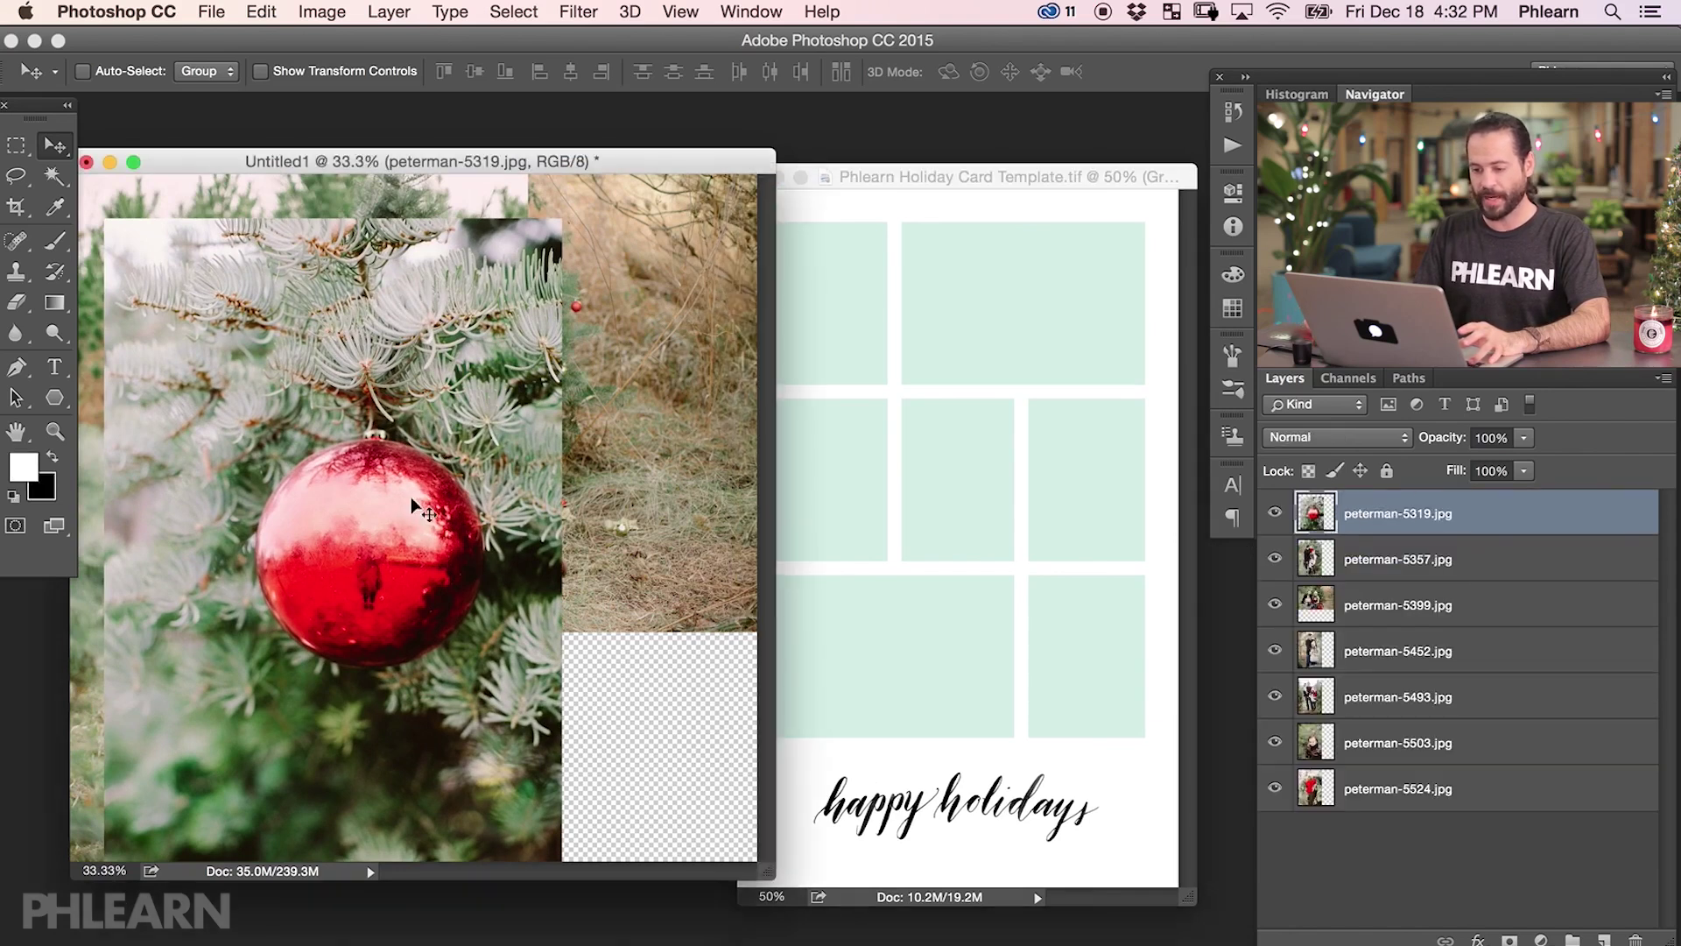
pyautogui.moveTo(344, 481); pyautogui.dragTo(1141, 538)
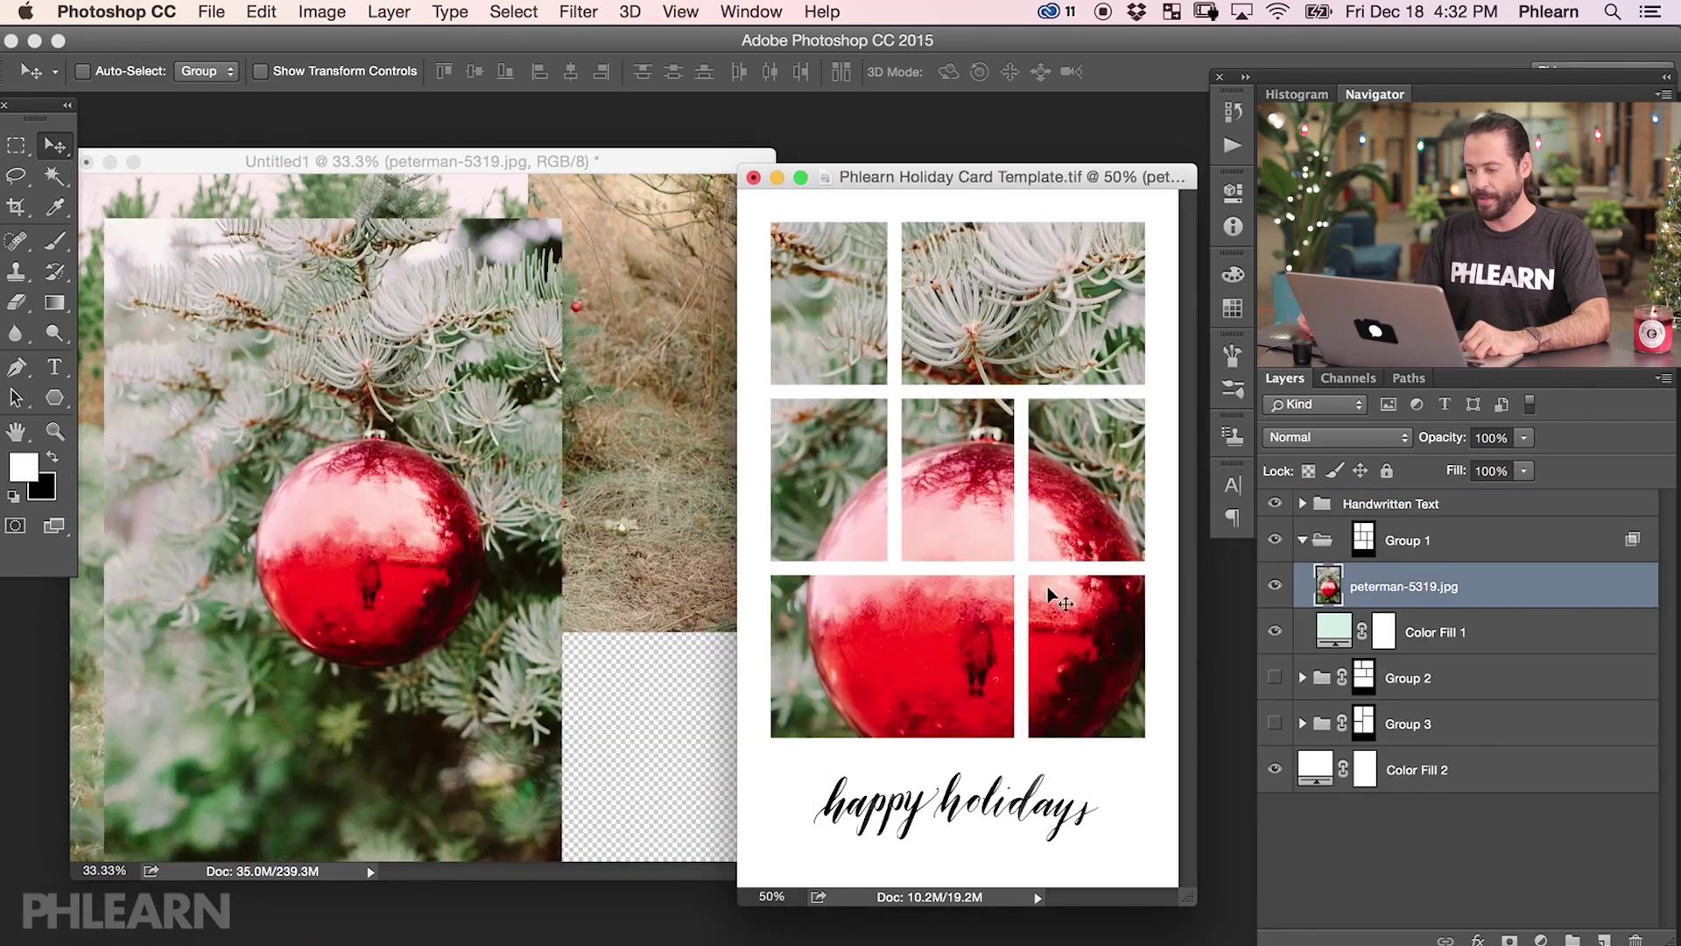
# Step: Move the ornament photo up behind the card's frames, and reposition and enlarge the template window
pyautogui.moveTo(1021, 593); pyautogui.dragTo(982, 471)
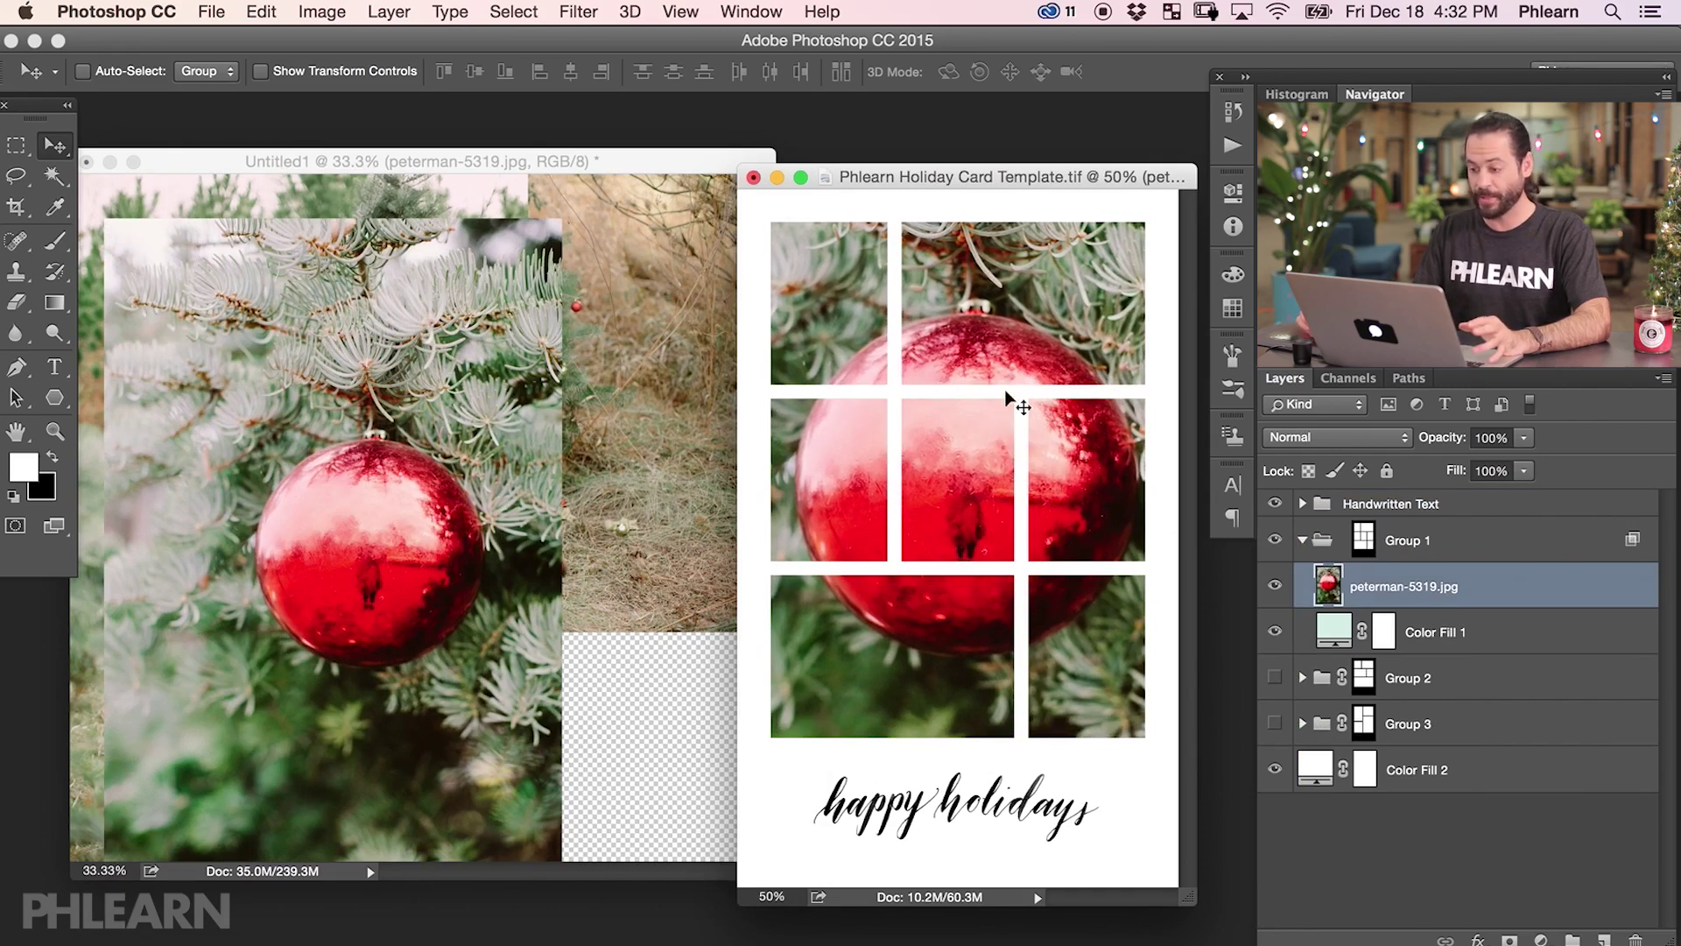
pyautogui.moveTo(979, 484)
pyautogui.mouseDown()
pyautogui.moveTo(963, 447)
pyautogui.moveTo(972, 482)
pyautogui.mouseUp()
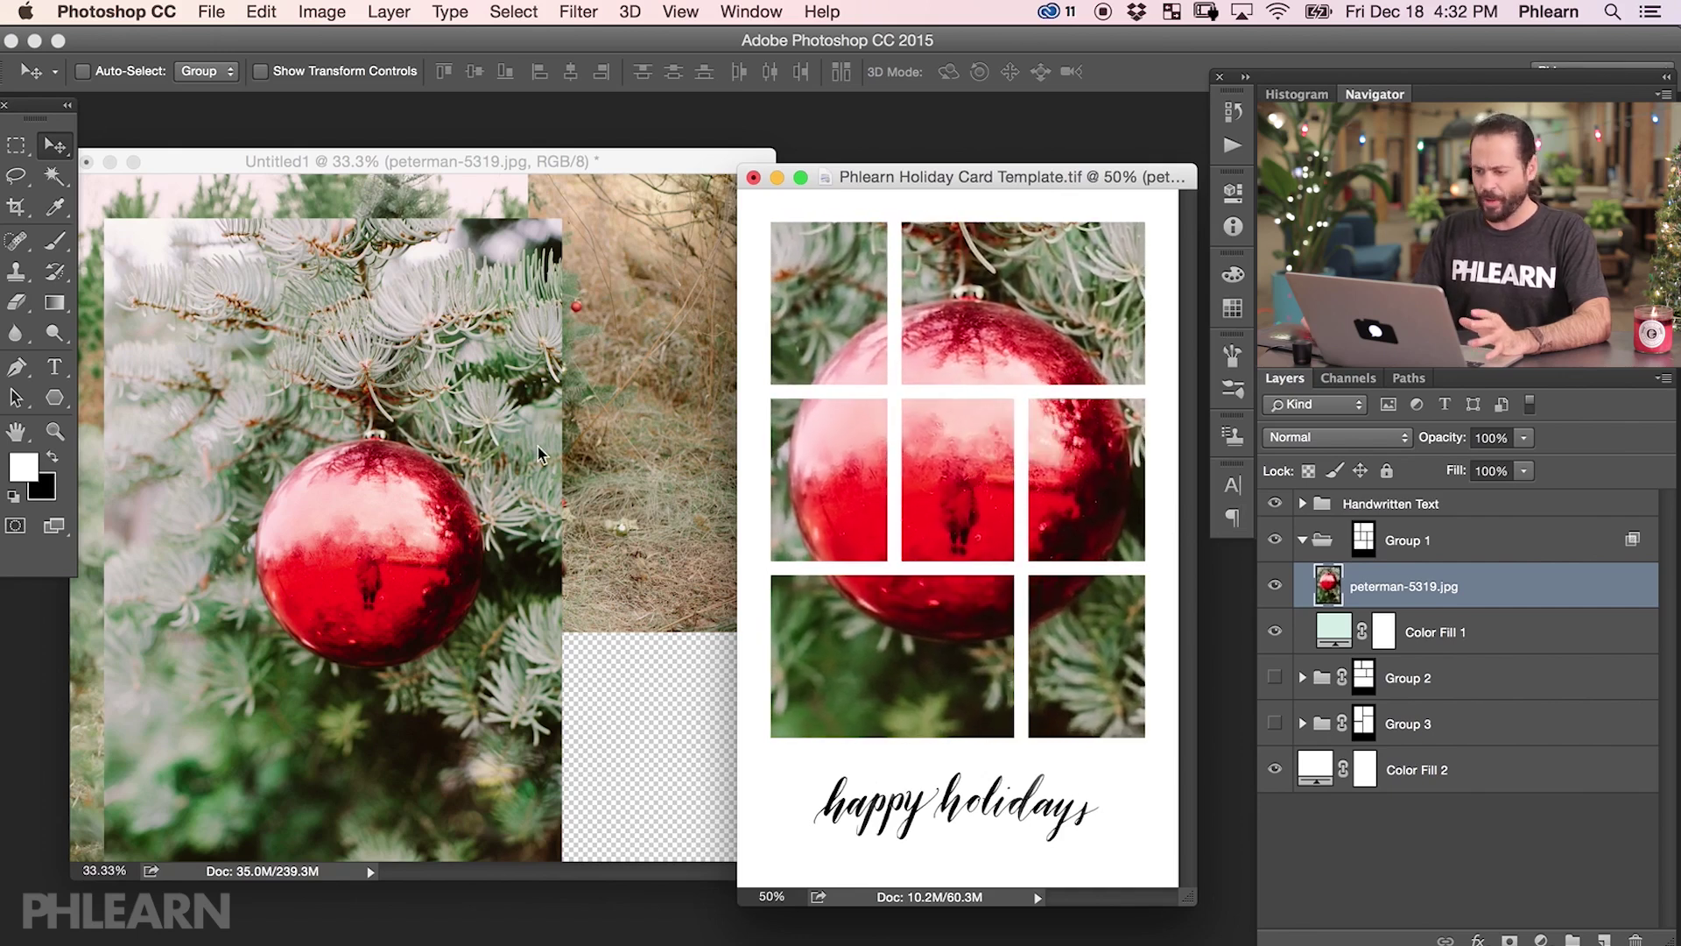
pyautogui.moveTo(983, 506); pyautogui.dragTo(1016, 426)
pyautogui.moveTo(1011, 180); pyautogui.dragTo(964, 171)
pyautogui.moveTo(1141, 905); pyautogui.dragTo(1221, 941)
pyautogui.moveTo(1037, 169); pyautogui.dragTo(977, 162)
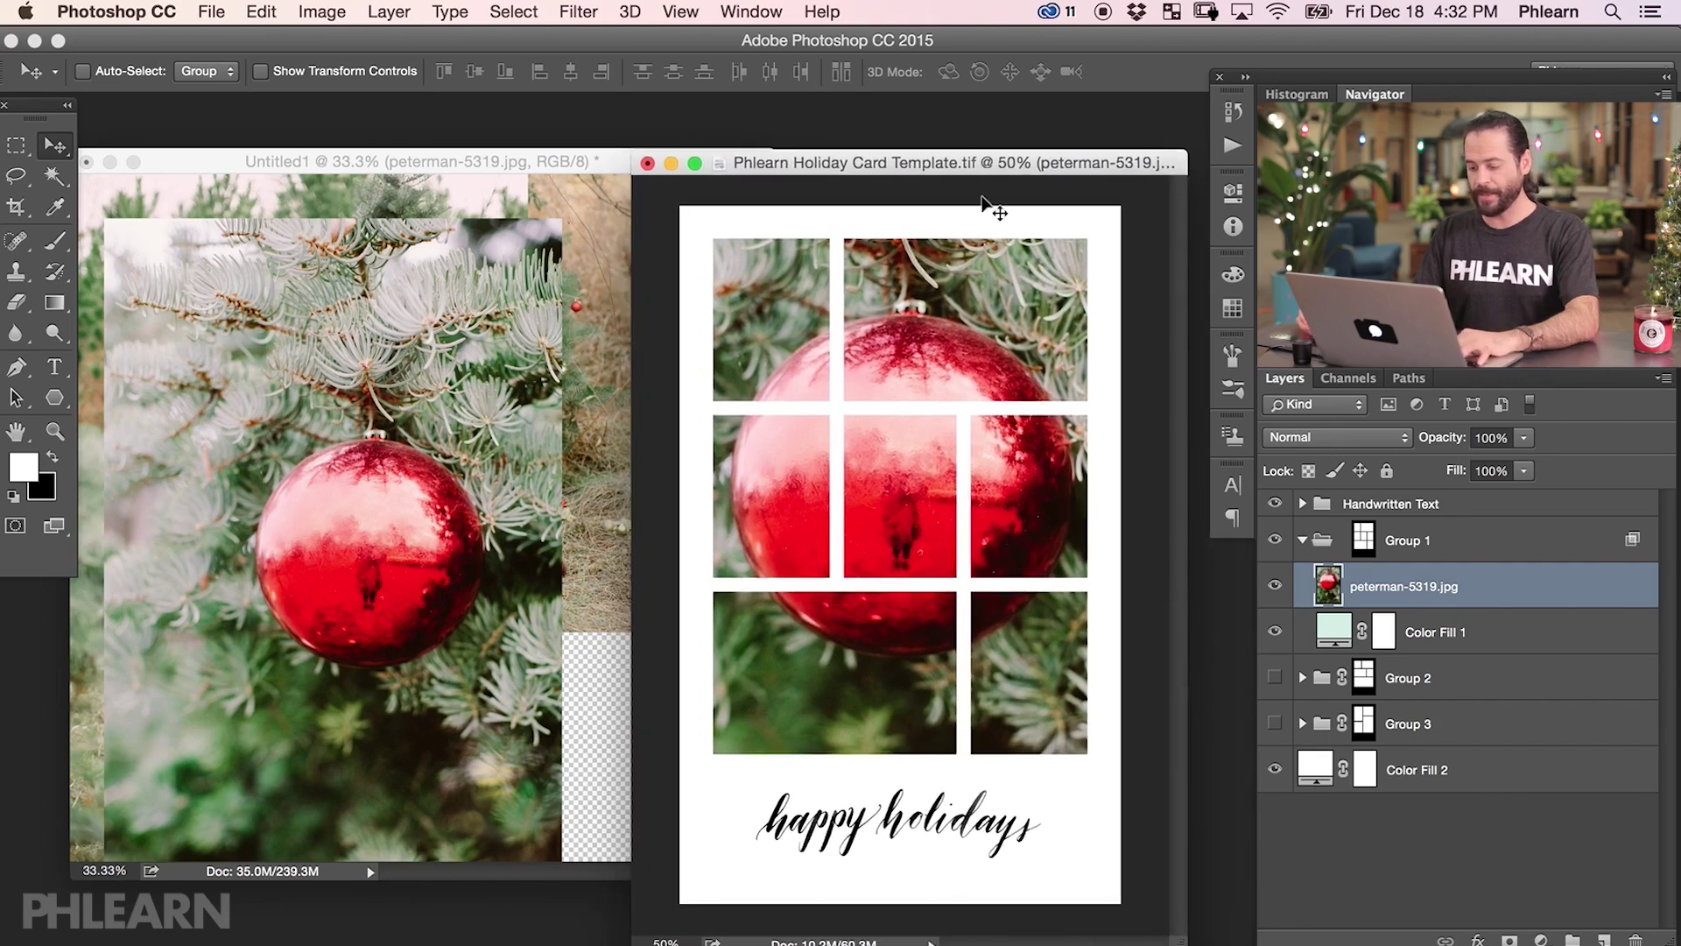
# Step: Scale the ornament photo down proportionally with Free Transform and place it over the centre frame of the middle row
pyautogui.press('super+t')
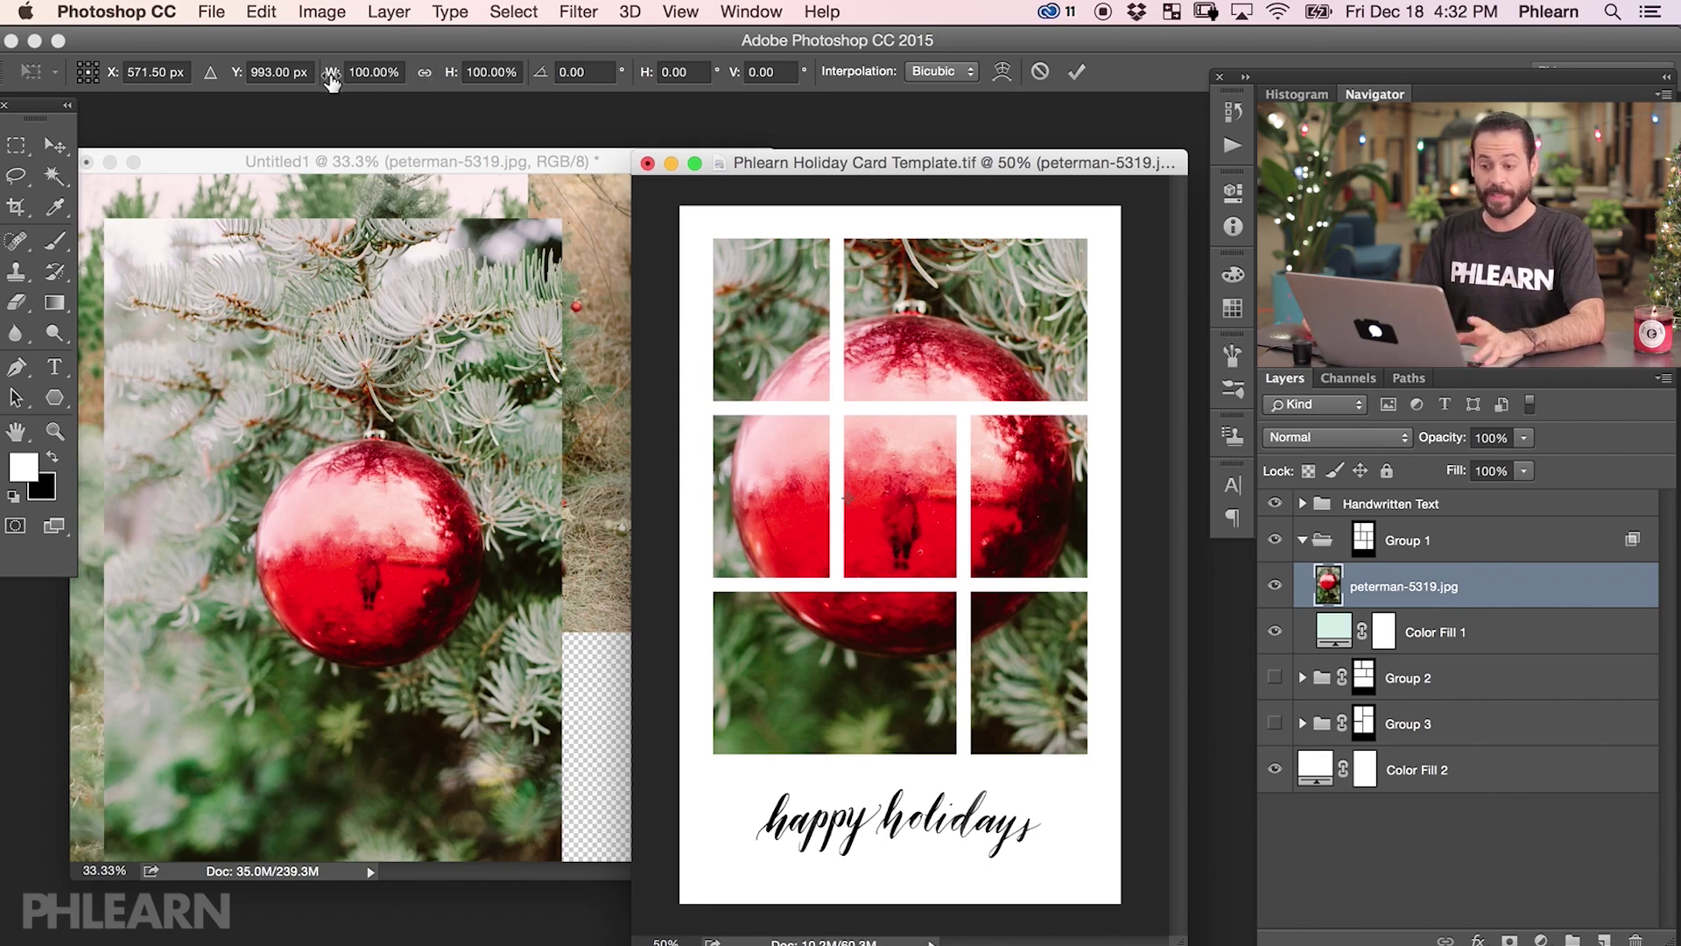
pyautogui.click(427, 76)
pyautogui.moveTo(451, 81); pyautogui.dragTo(365, 75)
pyautogui.moveTo(795, 550); pyautogui.dragTo(837, 556)
pyautogui.moveTo(989, 355); pyautogui.dragTo(937, 433)
pyautogui.moveTo(893, 520); pyautogui.dragTo(927, 500)
pyautogui.press('Return')
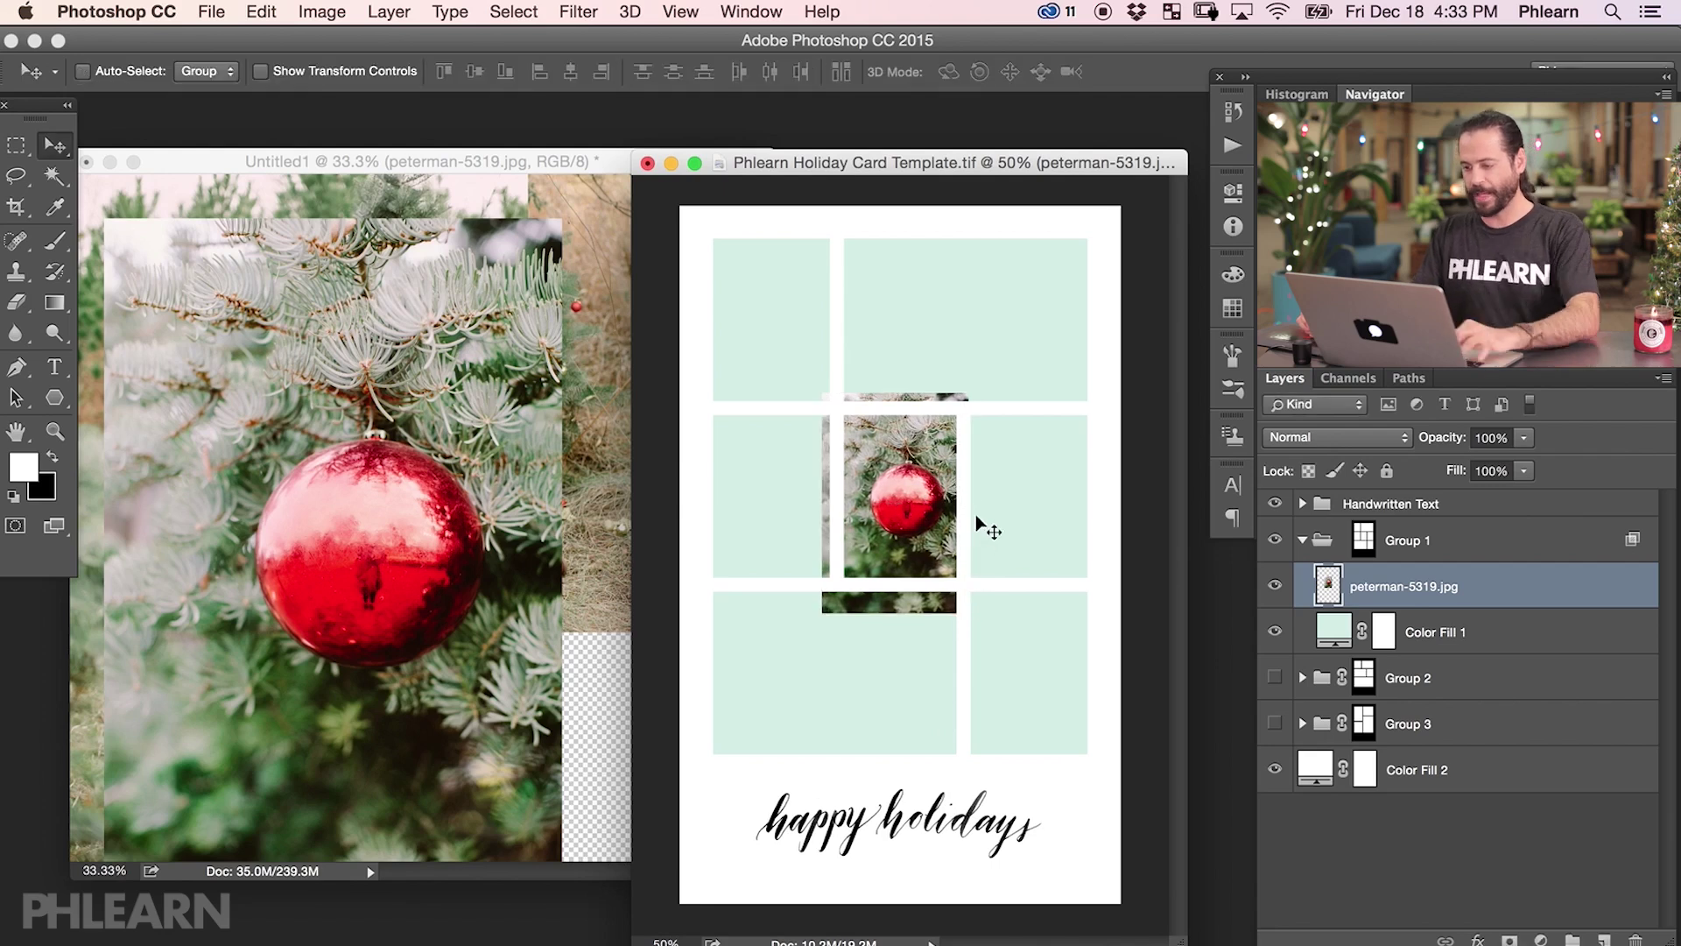
# Step: Nudge the ornament photo within the centre frame, and delete its excess over the neighbouring frames using rectangular marquee selections
pyautogui.moveTo(902, 543)
pyautogui.mouseDown()
pyautogui.moveTo(959, 412)
pyautogui.moveTo(910, 420)
pyautogui.moveTo(897, 548)
pyautogui.mouseUp()
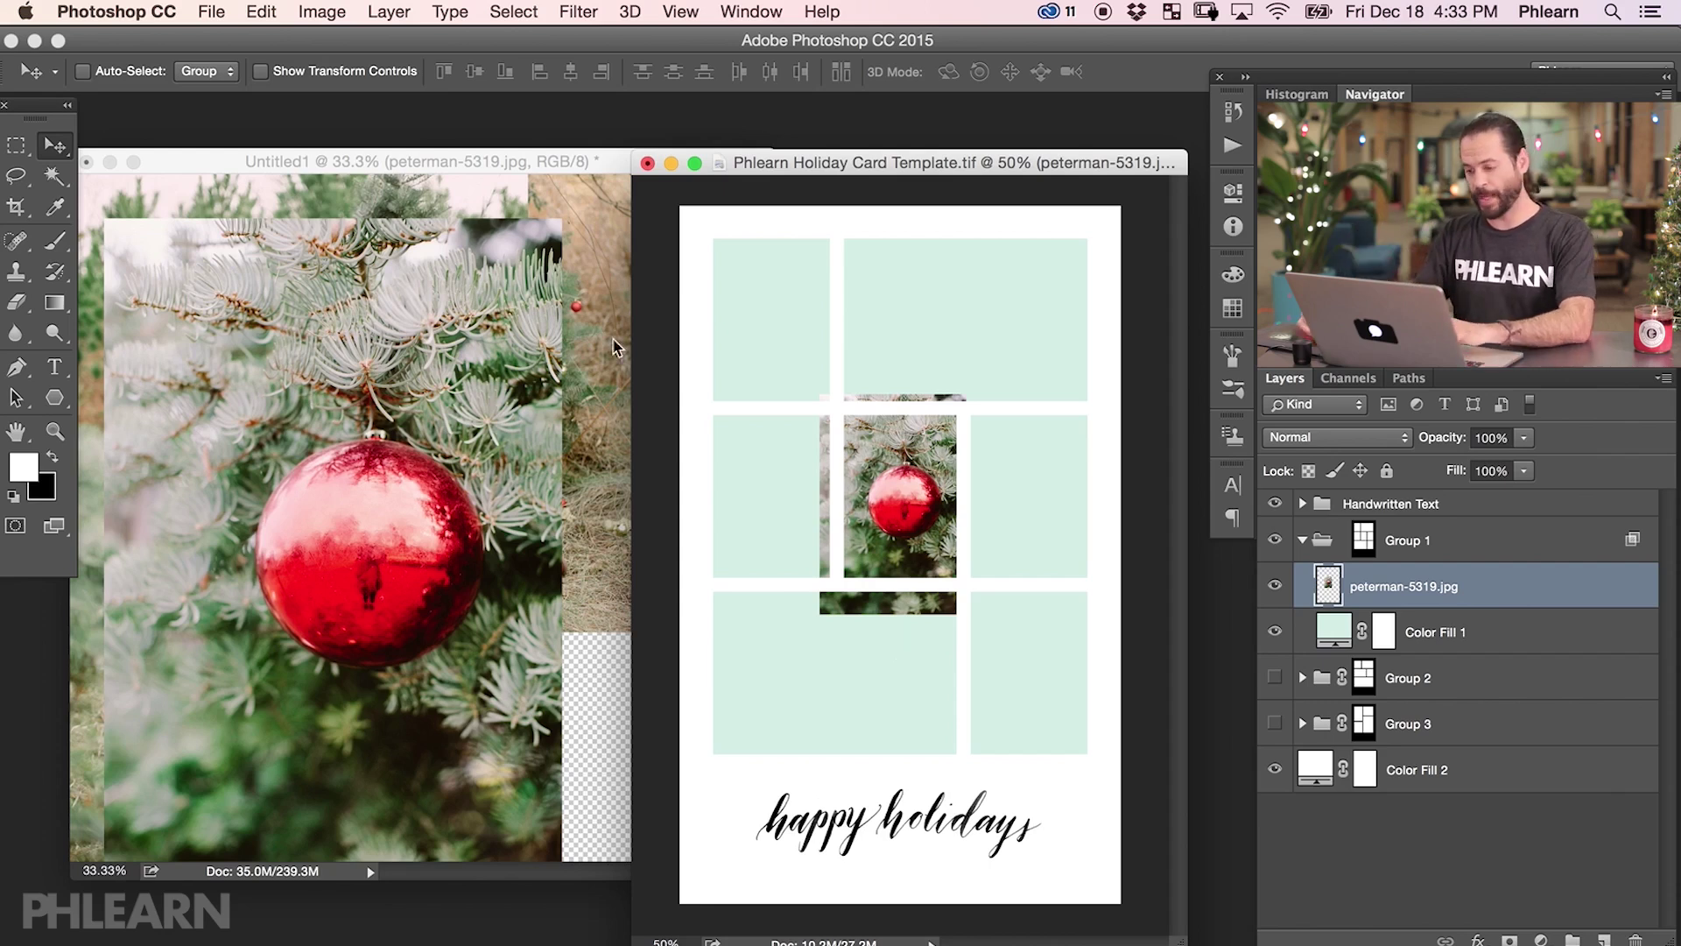
pyautogui.press('m')
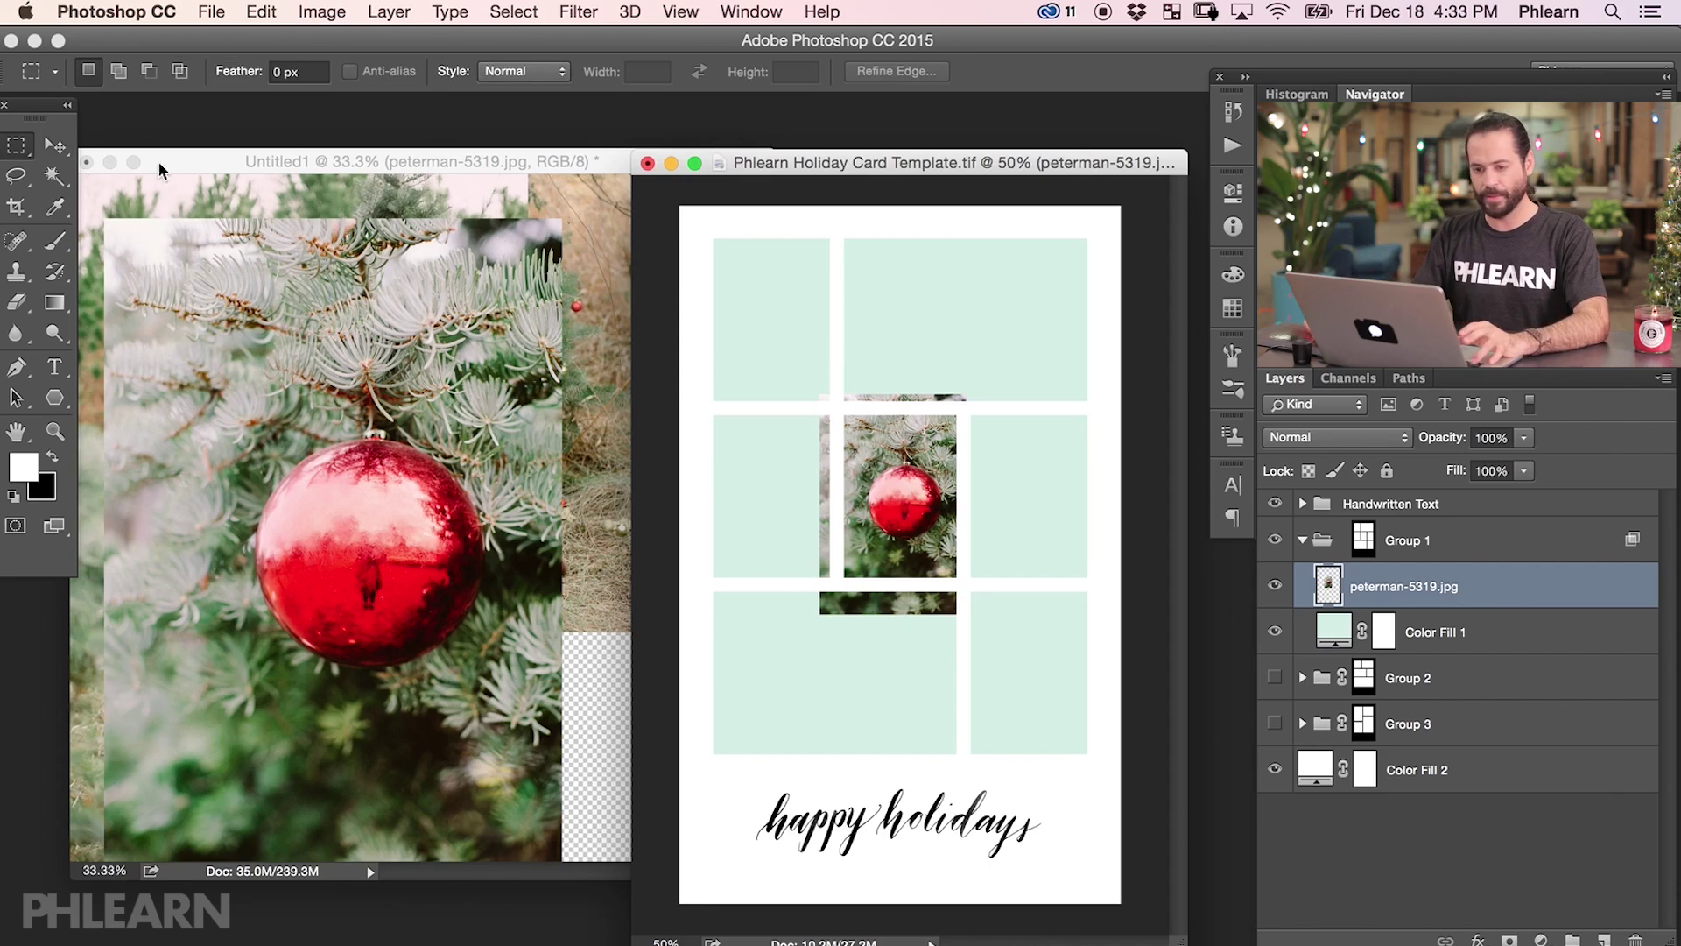
pyautogui.click(18, 147)
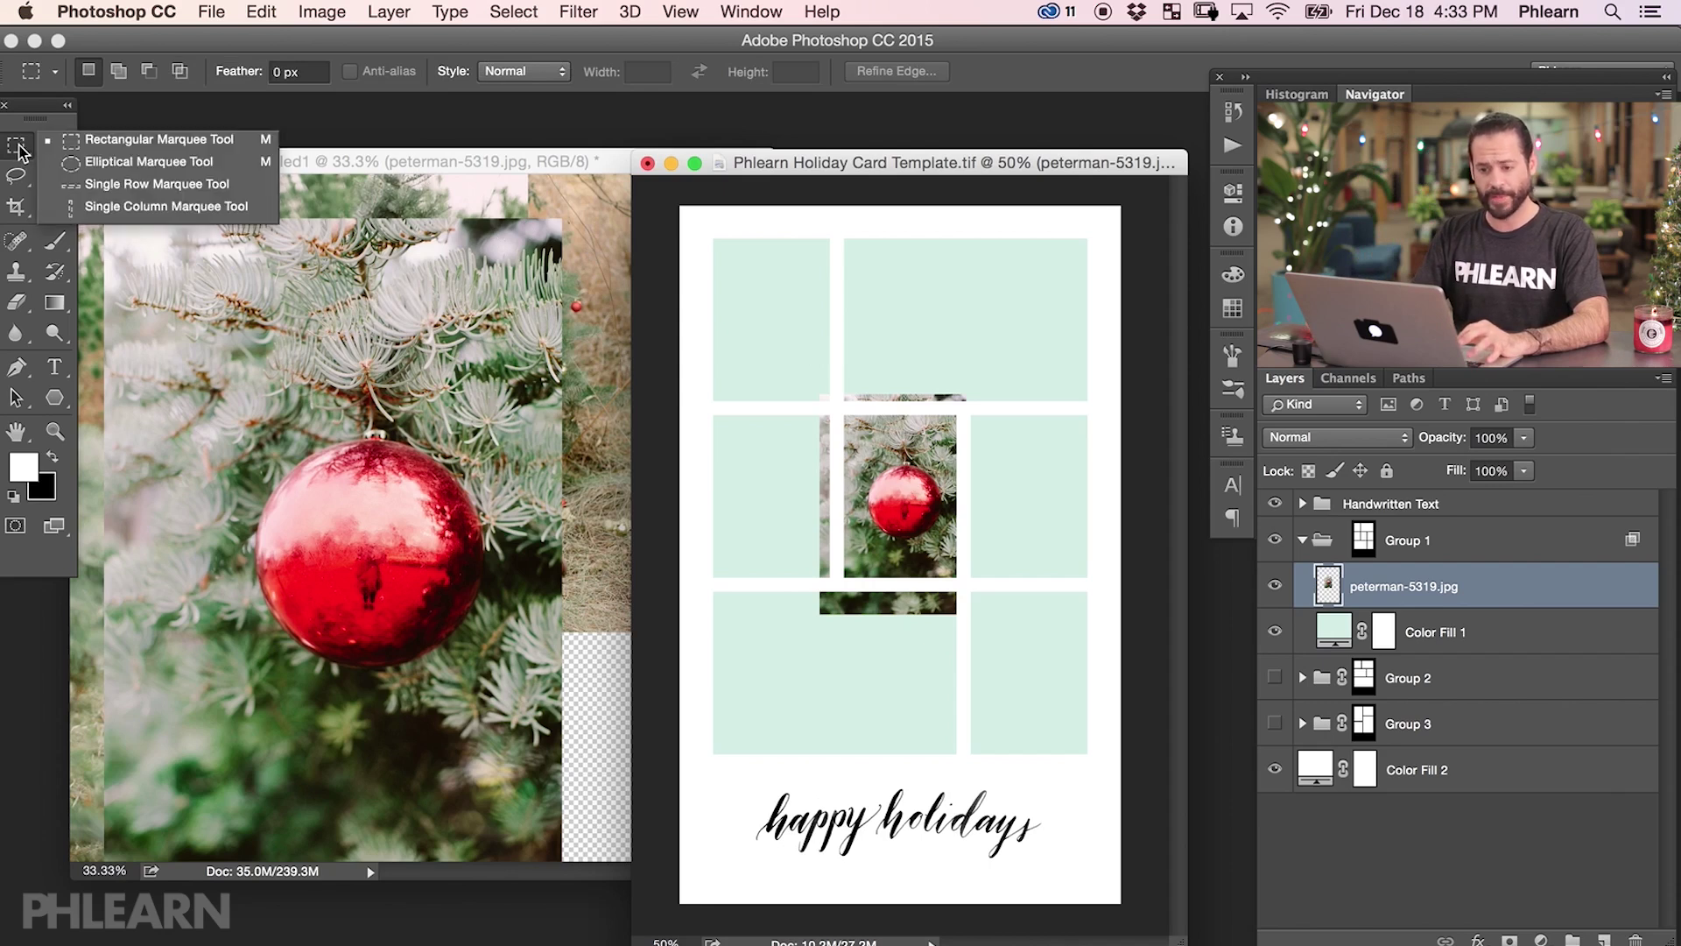
pyautogui.click(131, 139)
pyautogui.moveTo(771, 317); pyautogui.dragTo(1014, 412)
pyautogui.moveTo(731, 306); pyautogui.dragTo(1051, 586)
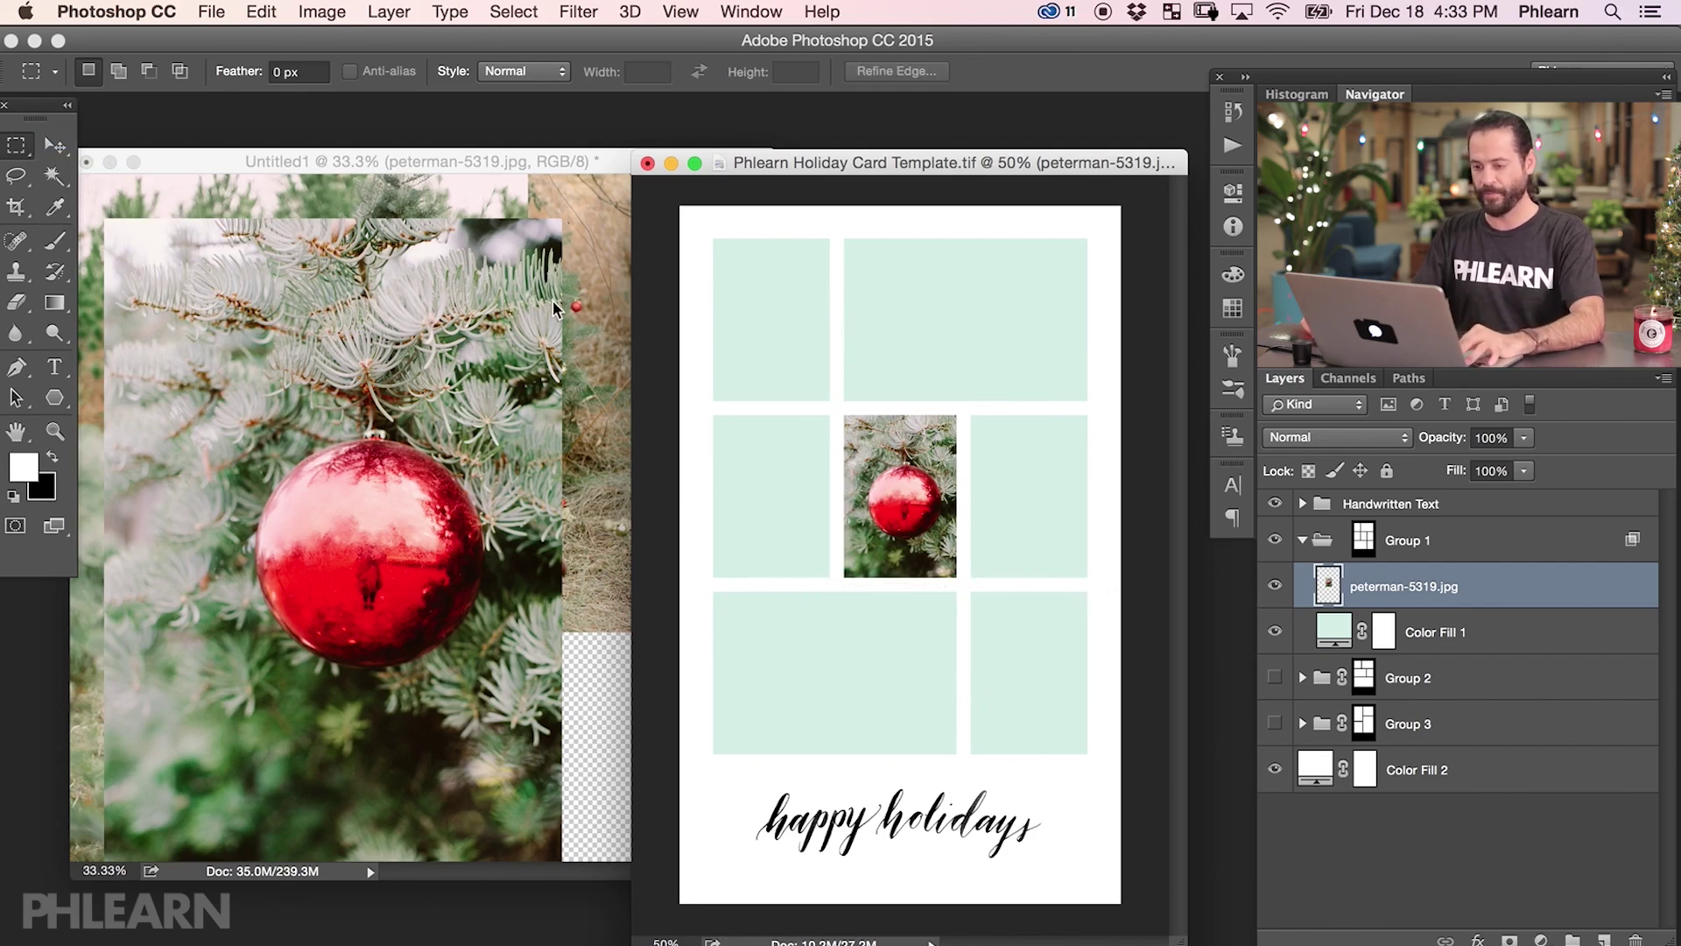
# Step: Hide peterman-5319.jpg in the photo stack, and copy the peterman-5357.jpg layer into Group 1 of the holiday card template
pyautogui.click(553, 309)
pyautogui.click(1275, 513)
pyautogui.click(1396, 587)
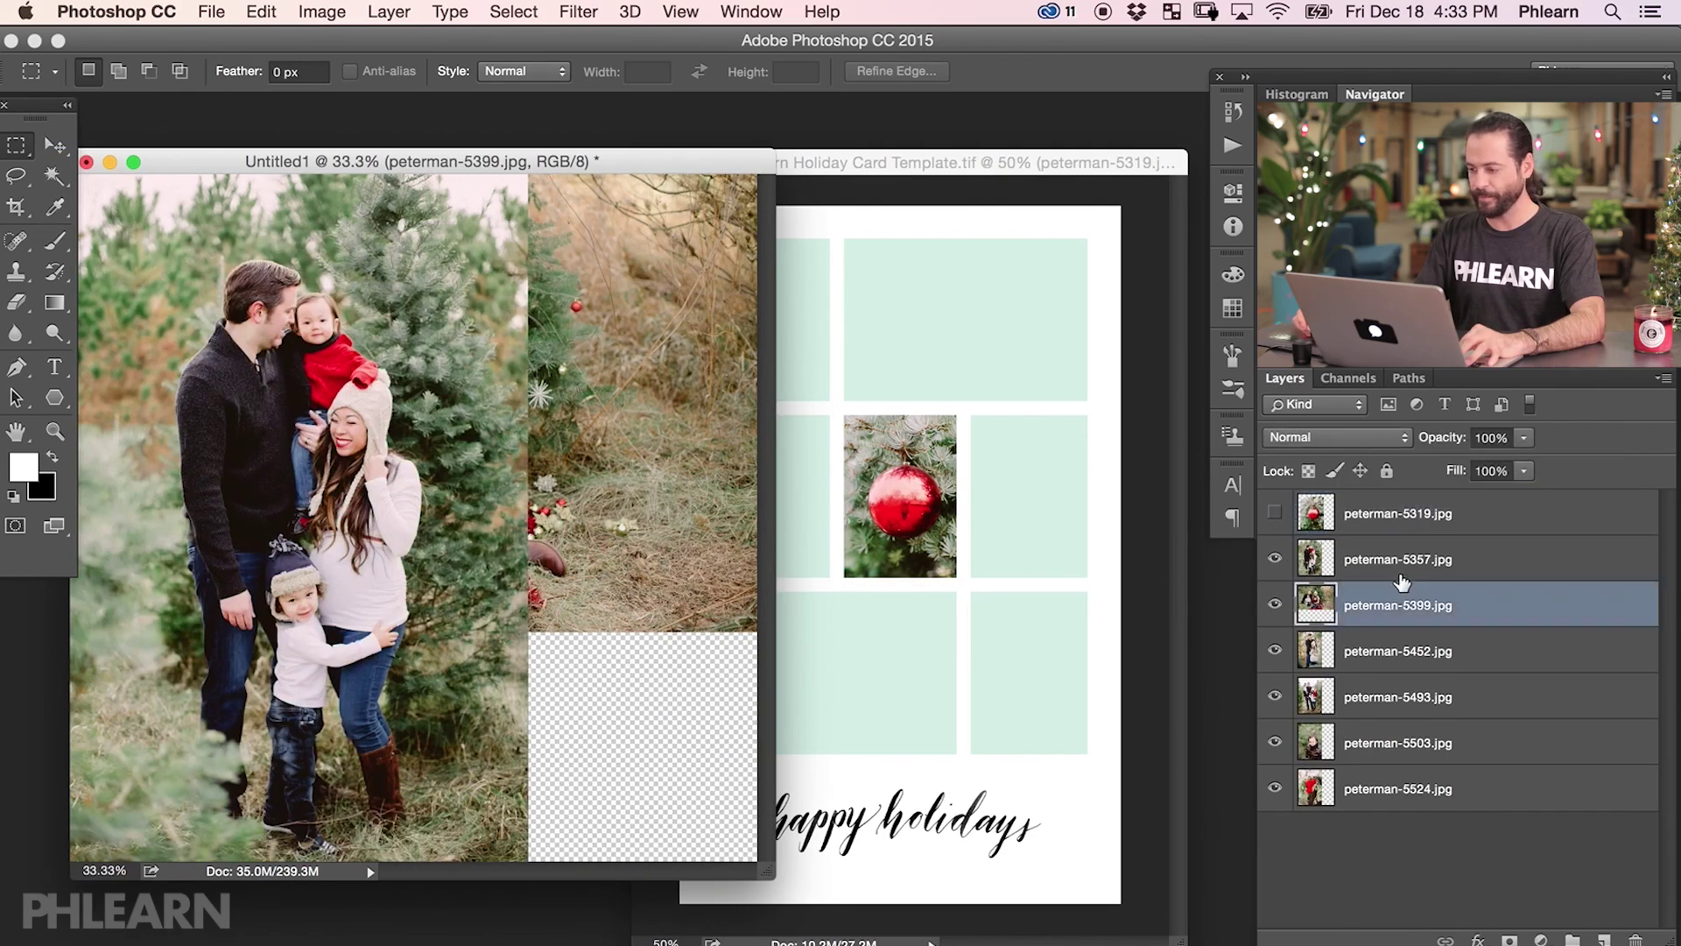
pyautogui.click(1384, 577)
pyautogui.press('v')
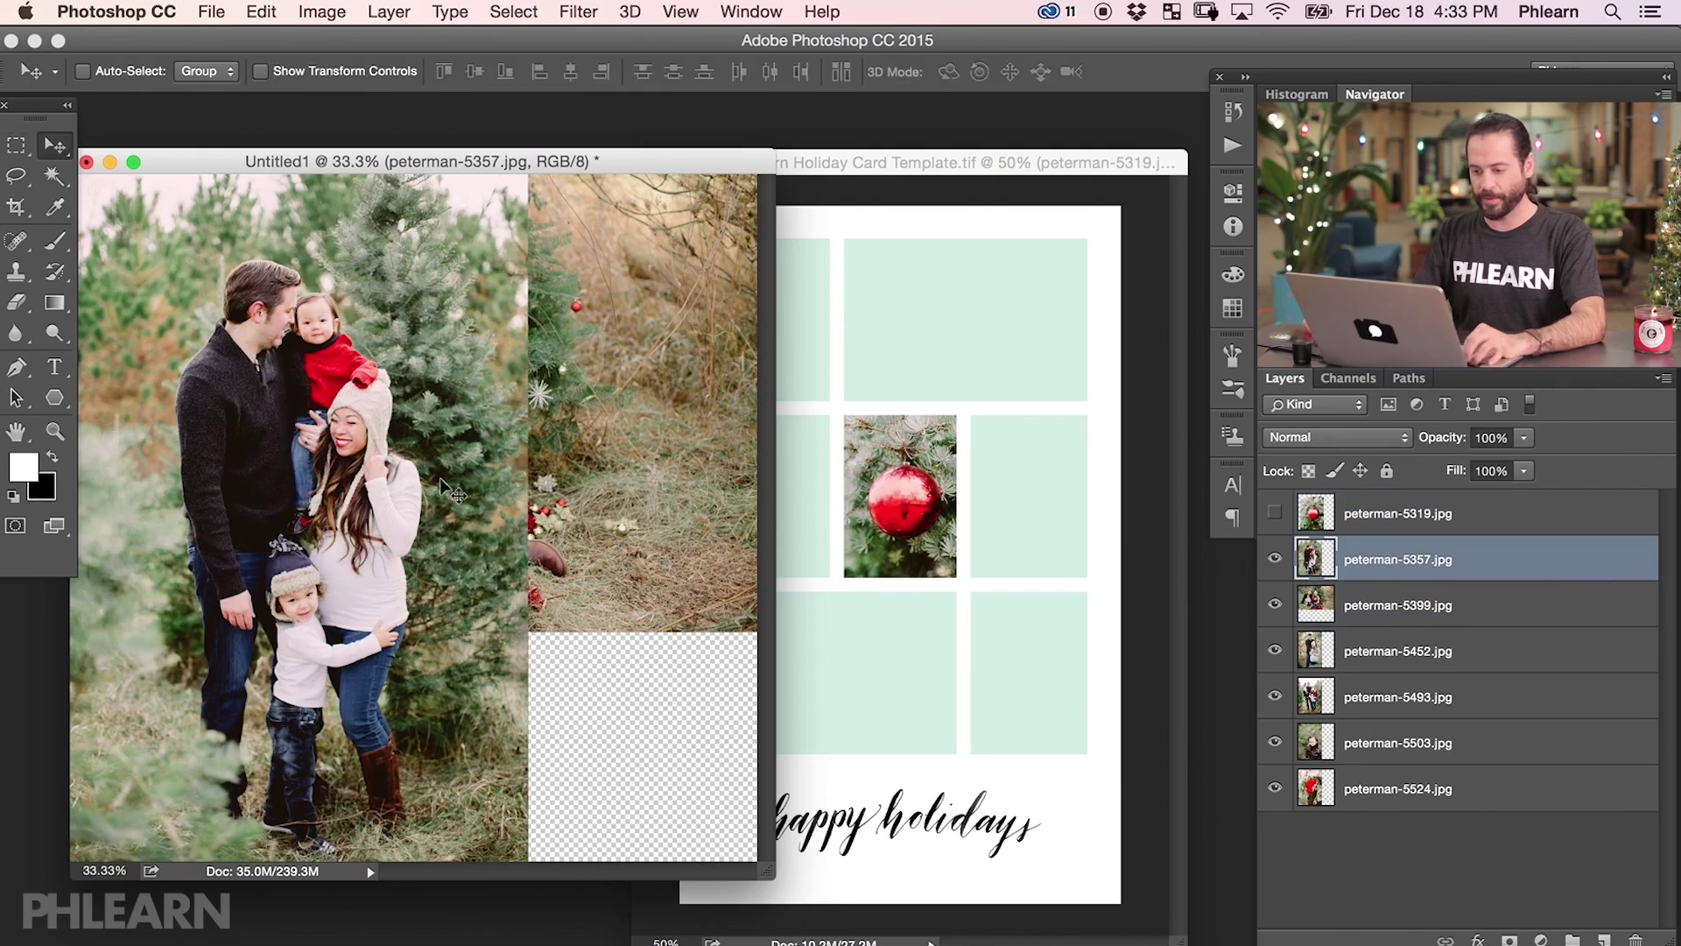
pyautogui.moveTo(382, 512); pyautogui.dragTo(926, 612)
pyautogui.moveTo(906, 667); pyautogui.dragTo(793, 508)
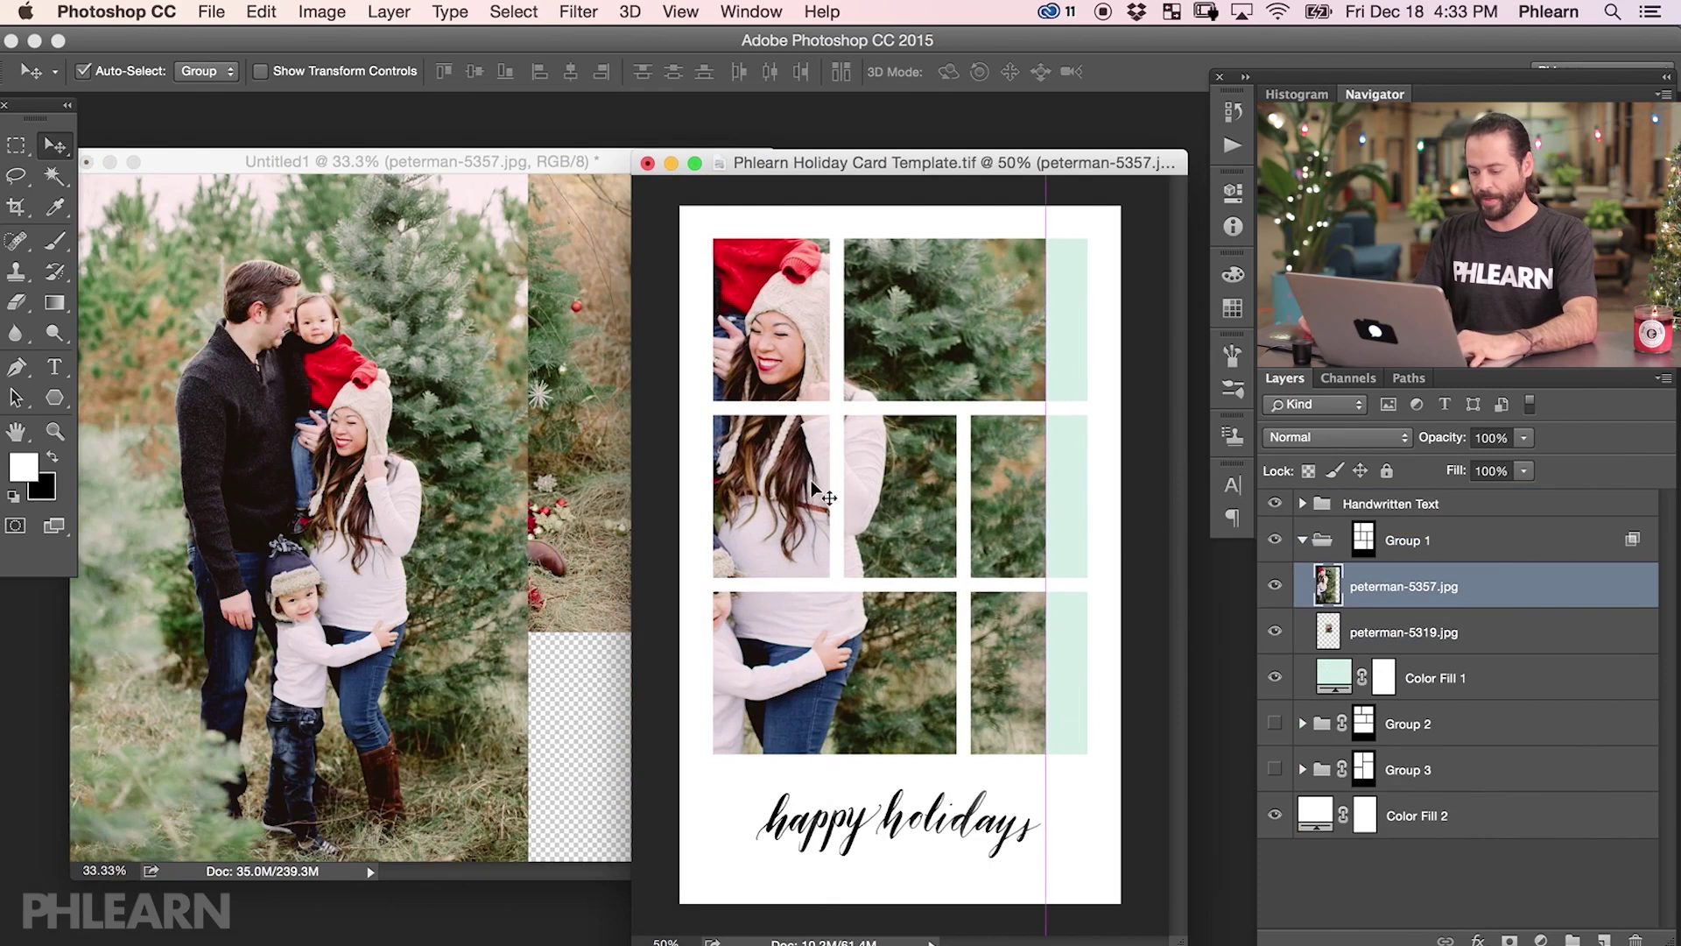
# Step: Scale the peterman-5357.jpg photo down to fit the middle row's left frame, and delete its excess over the other frames
pyautogui.press('super+t')
pyautogui.moveTo(447, 80); pyautogui.dragTo(377, 80)
pyautogui.moveTo(748, 541); pyautogui.dragTo(797, 557)
pyautogui.press('Return')
pyautogui.press('m')
pyautogui.moveTo(896, 681); pyautogui.dragTo(683, 587)
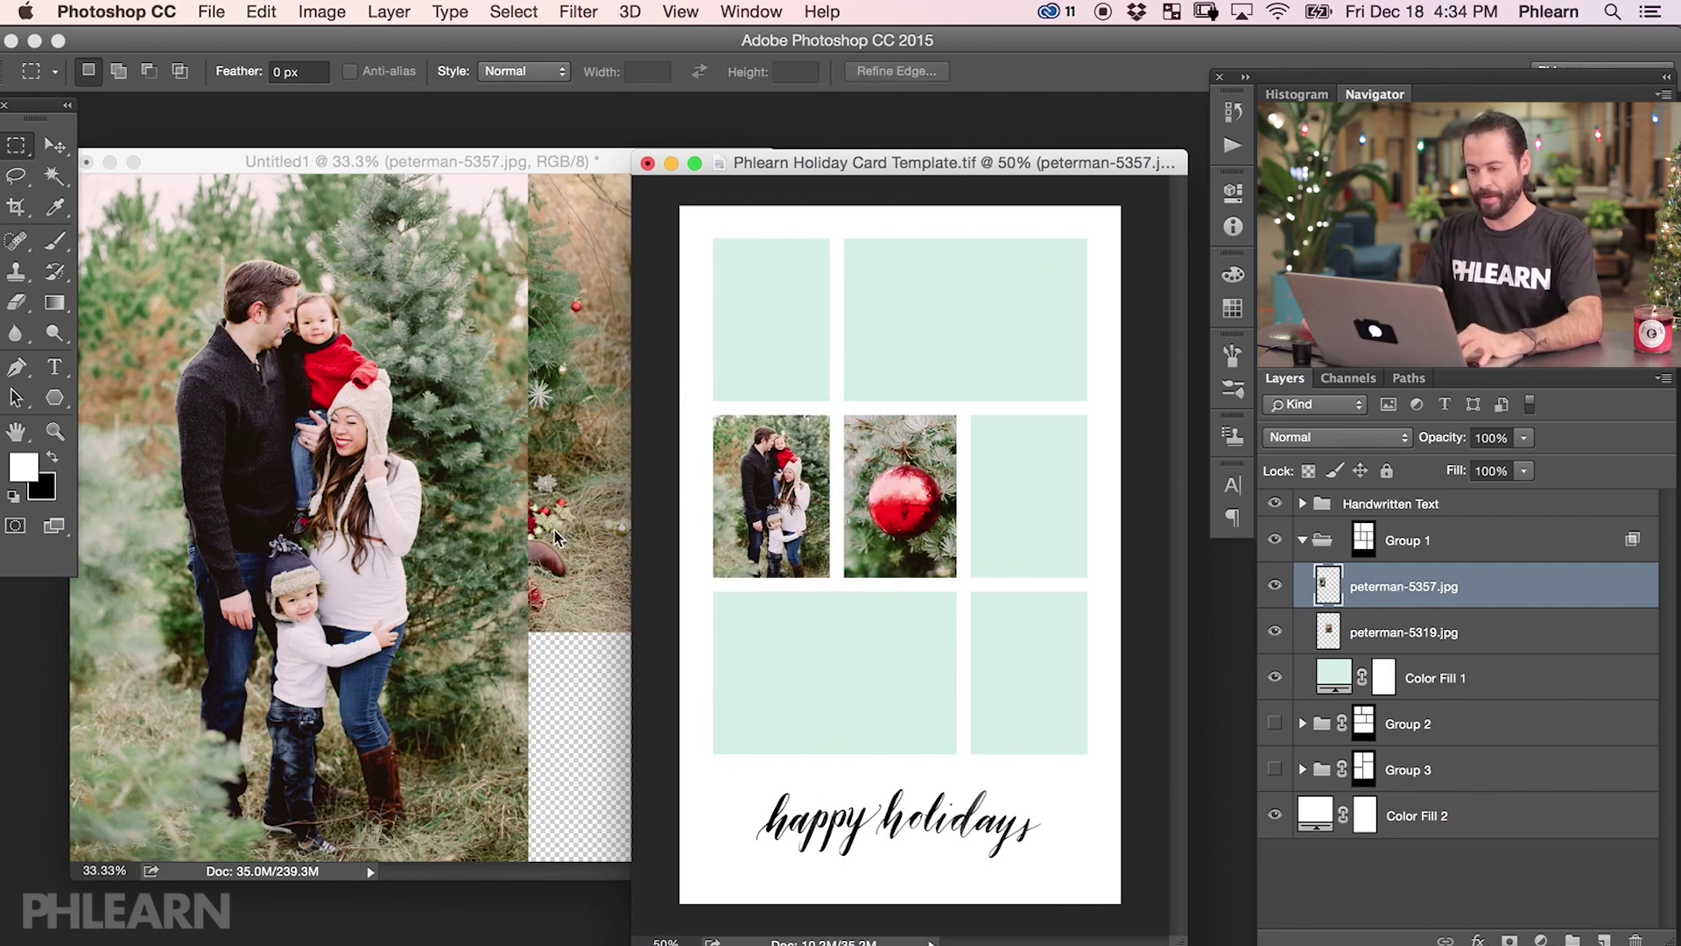
# Step: Hide peterman-5357.jpg in the photo stack, and copy the peterman-5399.jpg layer into Group 1 of the card template
pyautogui.click(556, 538)
pyautogui.click(1274, 559)
pyautogui.click(1357, 613)
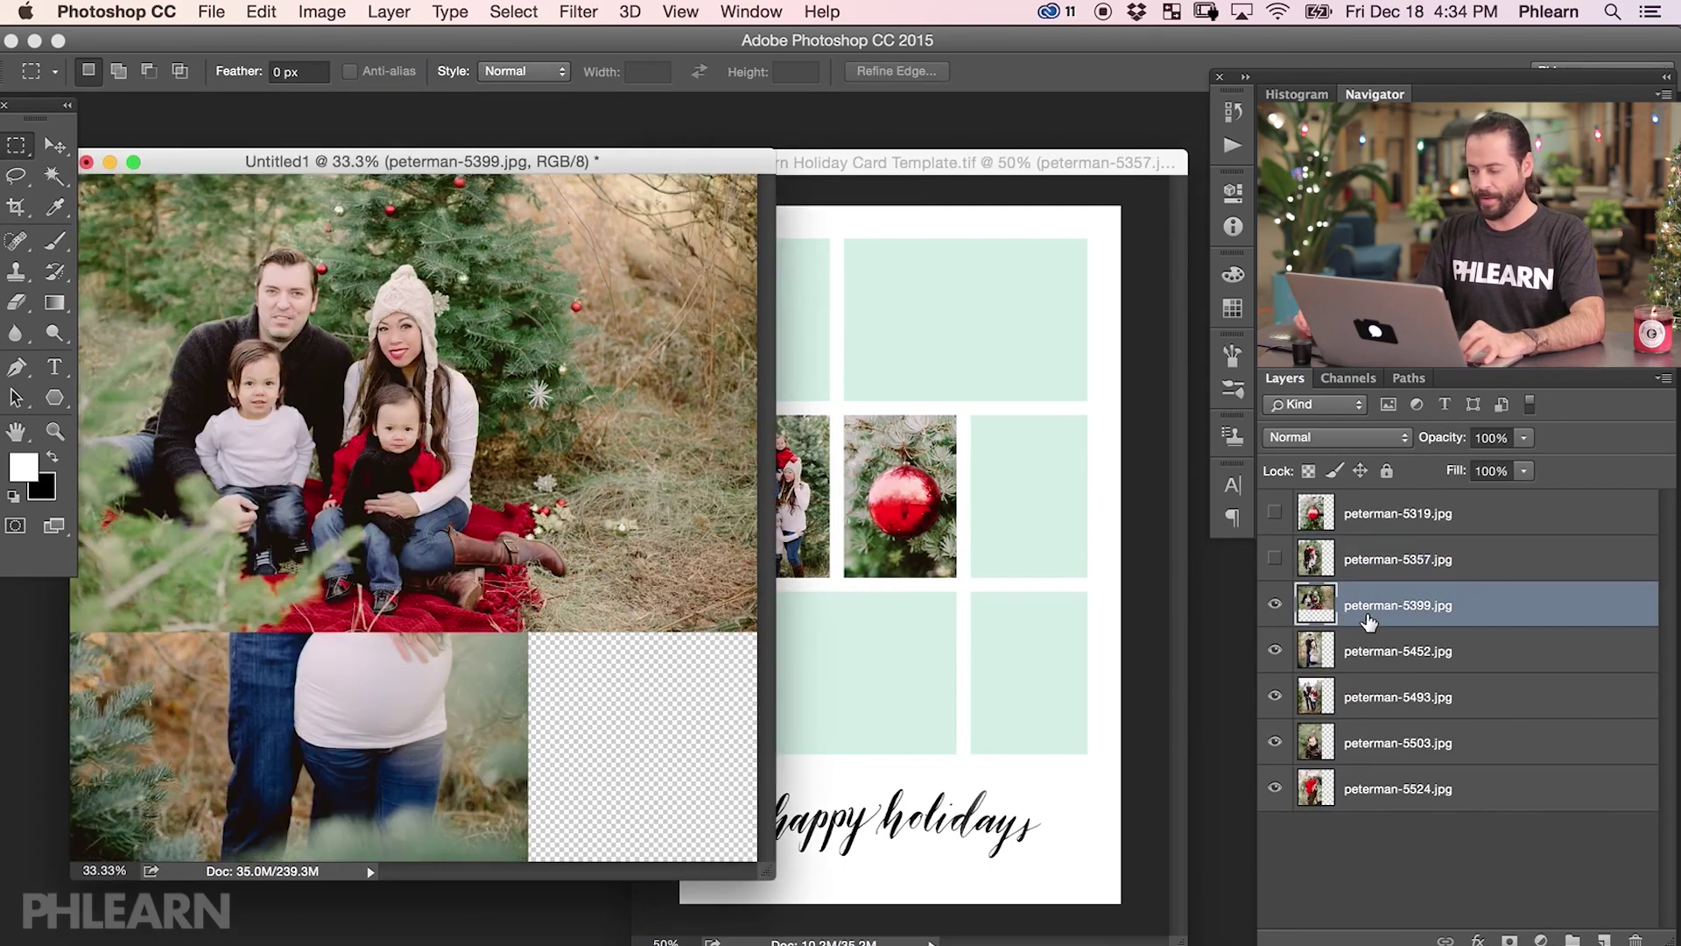
pyautogui.press('v')
pyautogui.moveTo(470, 404); pyautogui.dragTo(996, 618)
pyautogui.moveTo(905, 652); pyautogui.dragTo(746, 674)
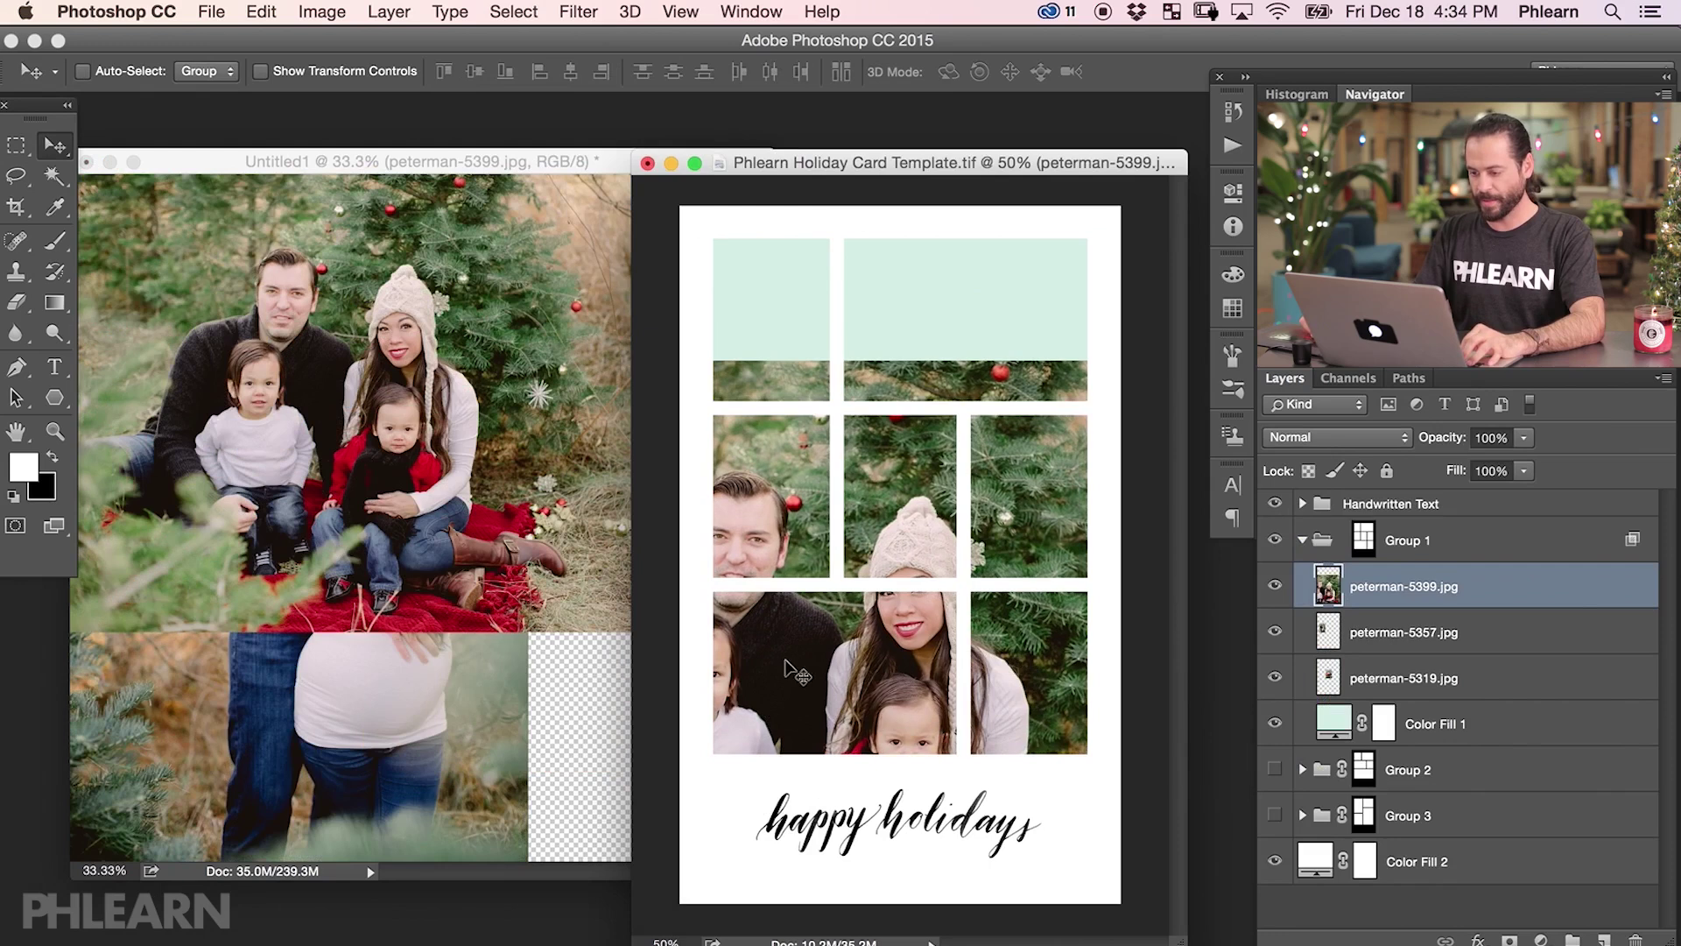
pyautogui.moveTo(866, 688); pyautogui.dragTo(881, 643)
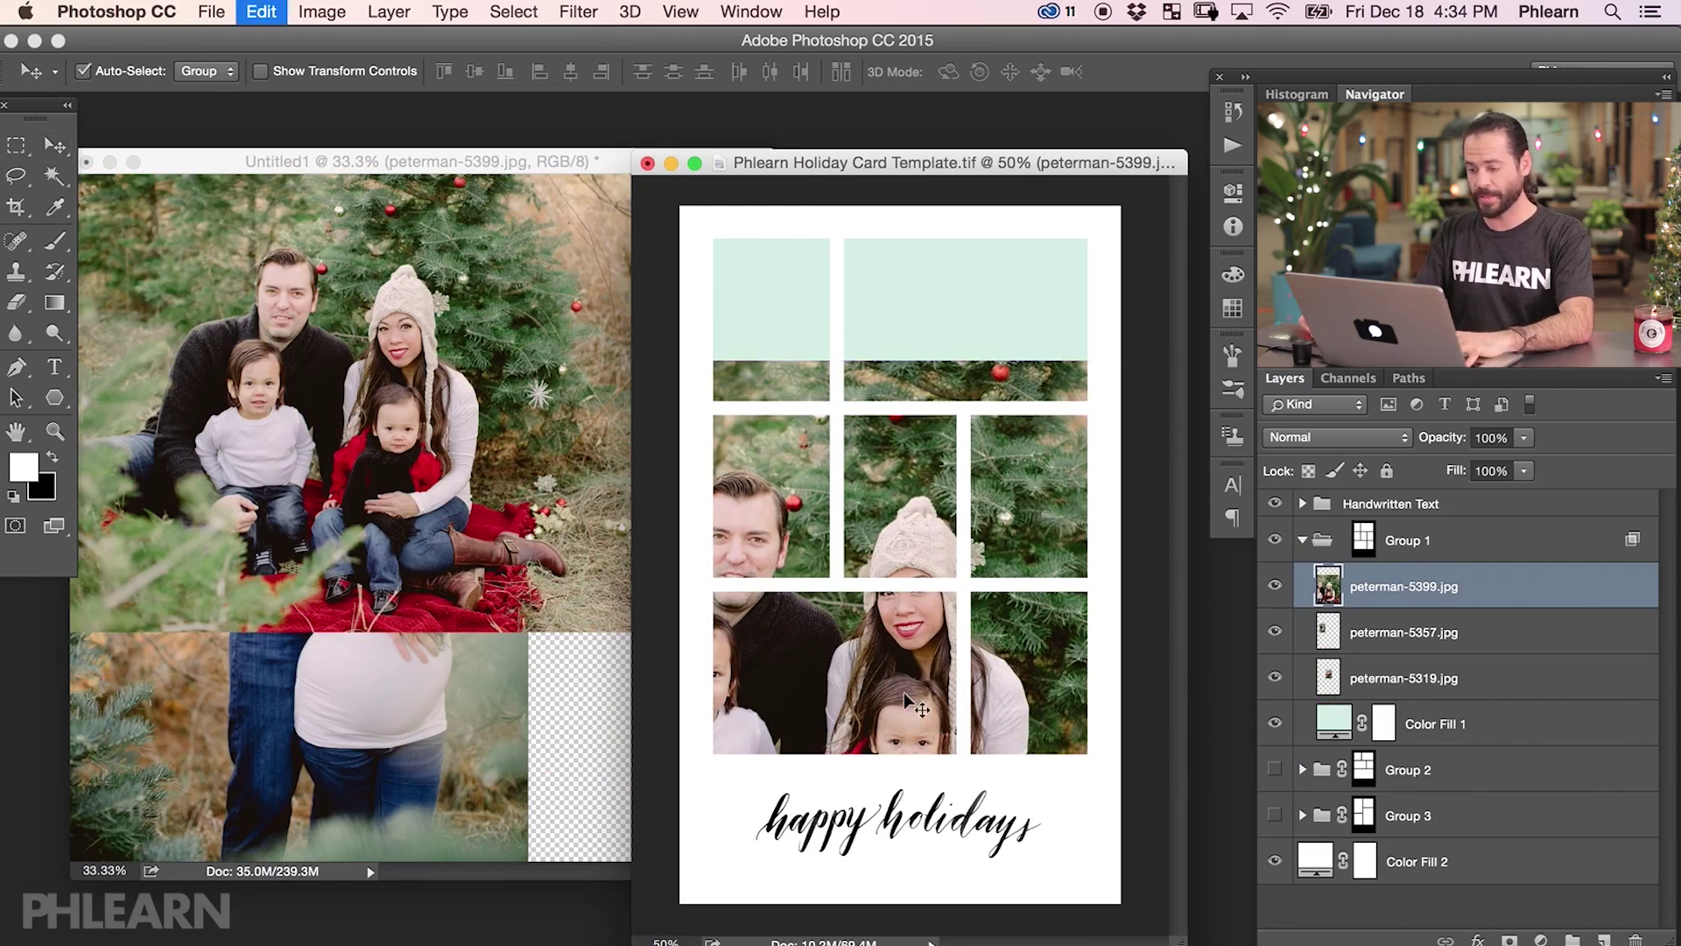
# Step: Scale the seated family photo down proportionally with Free Transform and fit all four people inside the wide bottom-row frame
pyautogui.press('super+t')
pyautogui.moveTo(451, 81); pyautogui.dragTo(368, 76)
pyautogui.moveTo(960, 725); pyautogui.dragTo(888, 705)
pyautogui.moveTo(1029, 605); pyautogui.dragTo(1086, 604)
pyautogui.moveTo(1001, 674); pyautogui.dragTo(991, 697)
pyautogui.moveTo(1075, 557); pyautogui.dragTo(999, 615)
pyautogui.moveTo(971, 669); pyautogui.dragTo(895, 666)
pyautogui.moveTo(926, 610); pyautogui.dragTo(1105, 524)
pyautogui.moveTo(1007, 666); pyautogui.dragTo(1016, 687)
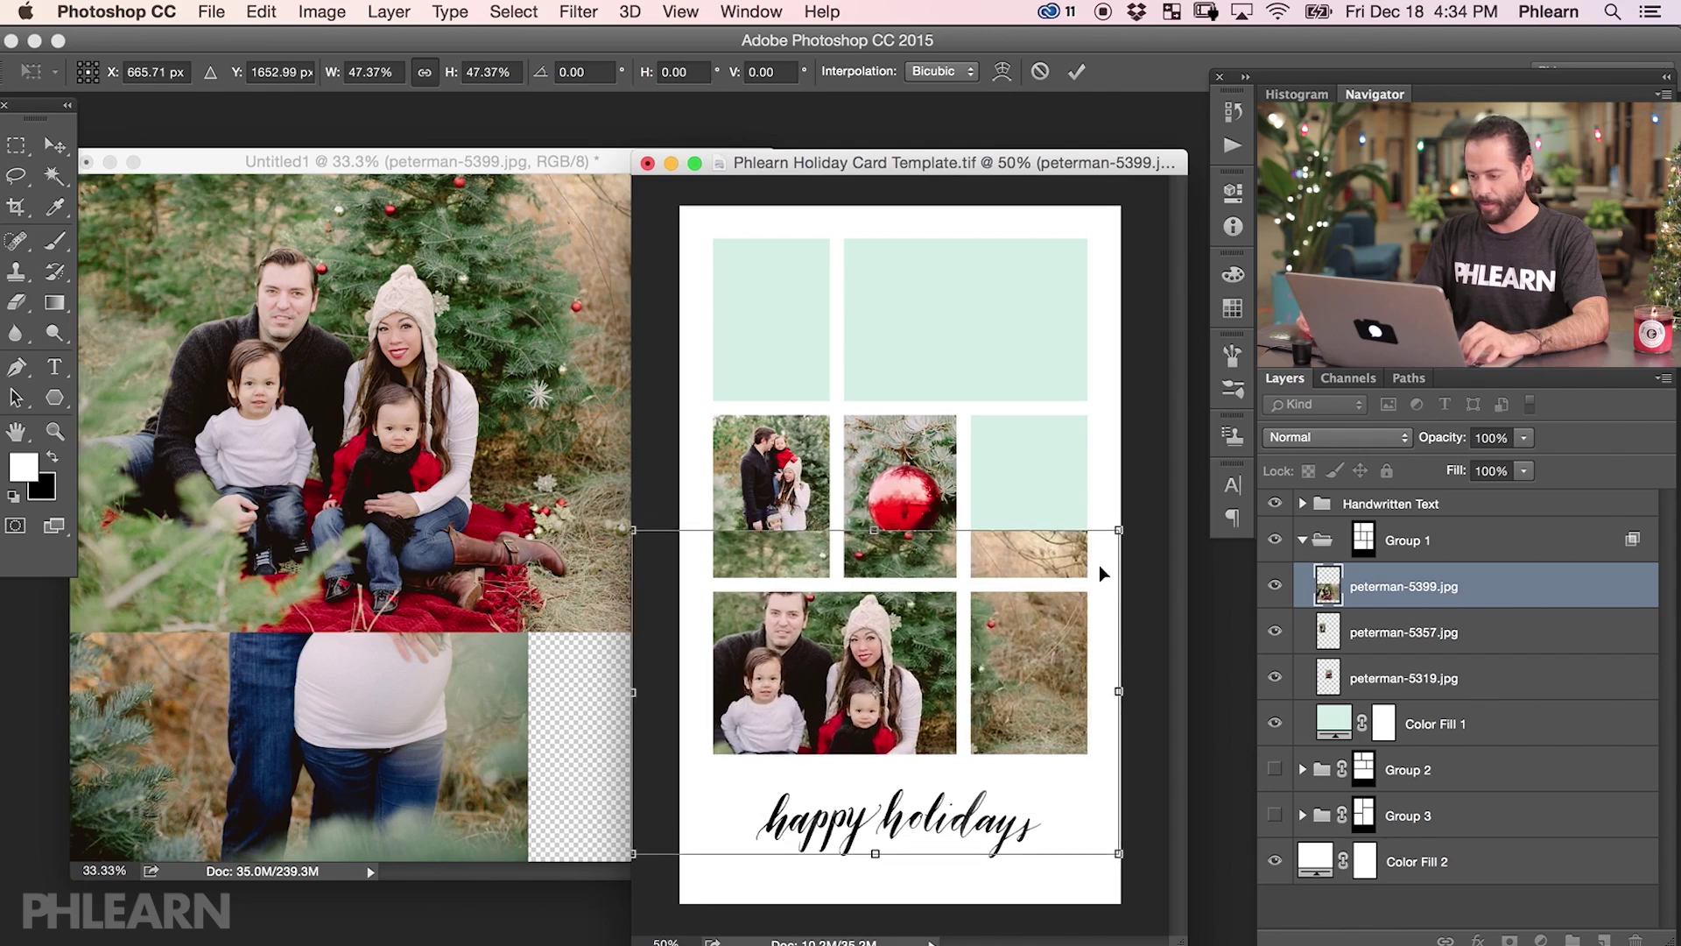
pyautogui.moveTo(1112, 540); pyautogui.dragTo(1047, 581)
pyautogui.moveTo(968, 692); pyautogui.dragTo(1006, 670)
pyautogui.press('Return')
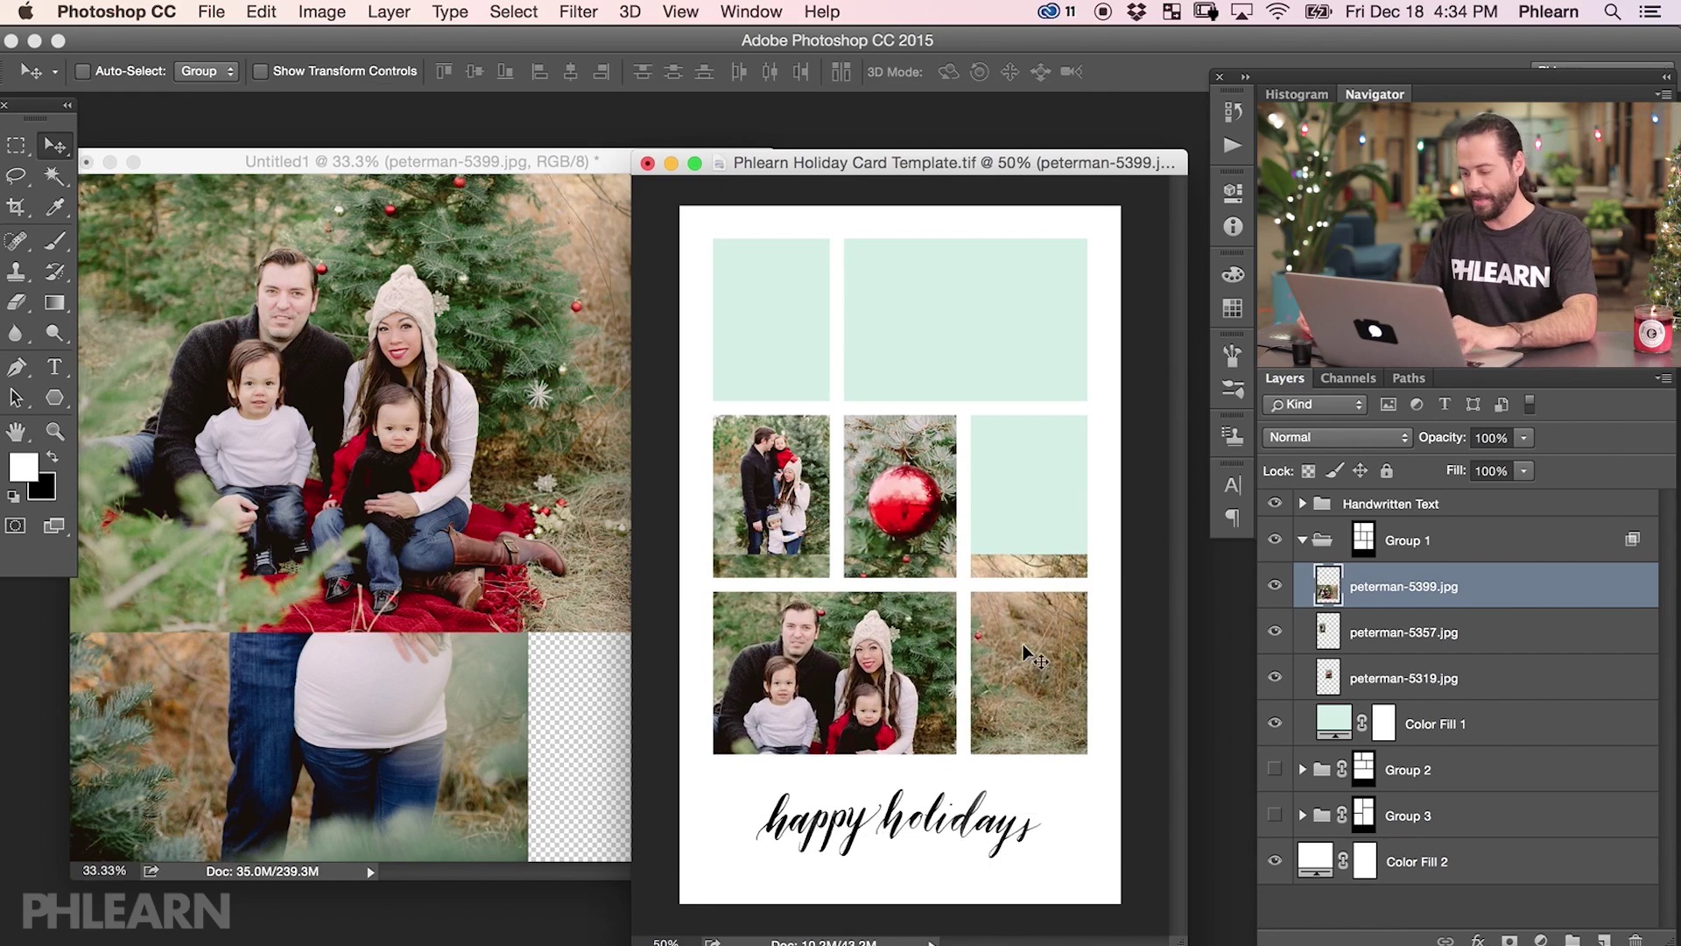
# Step: Delete the parts of the seated family photo that spill over the bottom-right frame and the middle row
pyautogui.press('m')
pyautogui.moveTo(1108, 514); pyautogui.dragTo(968, 775)
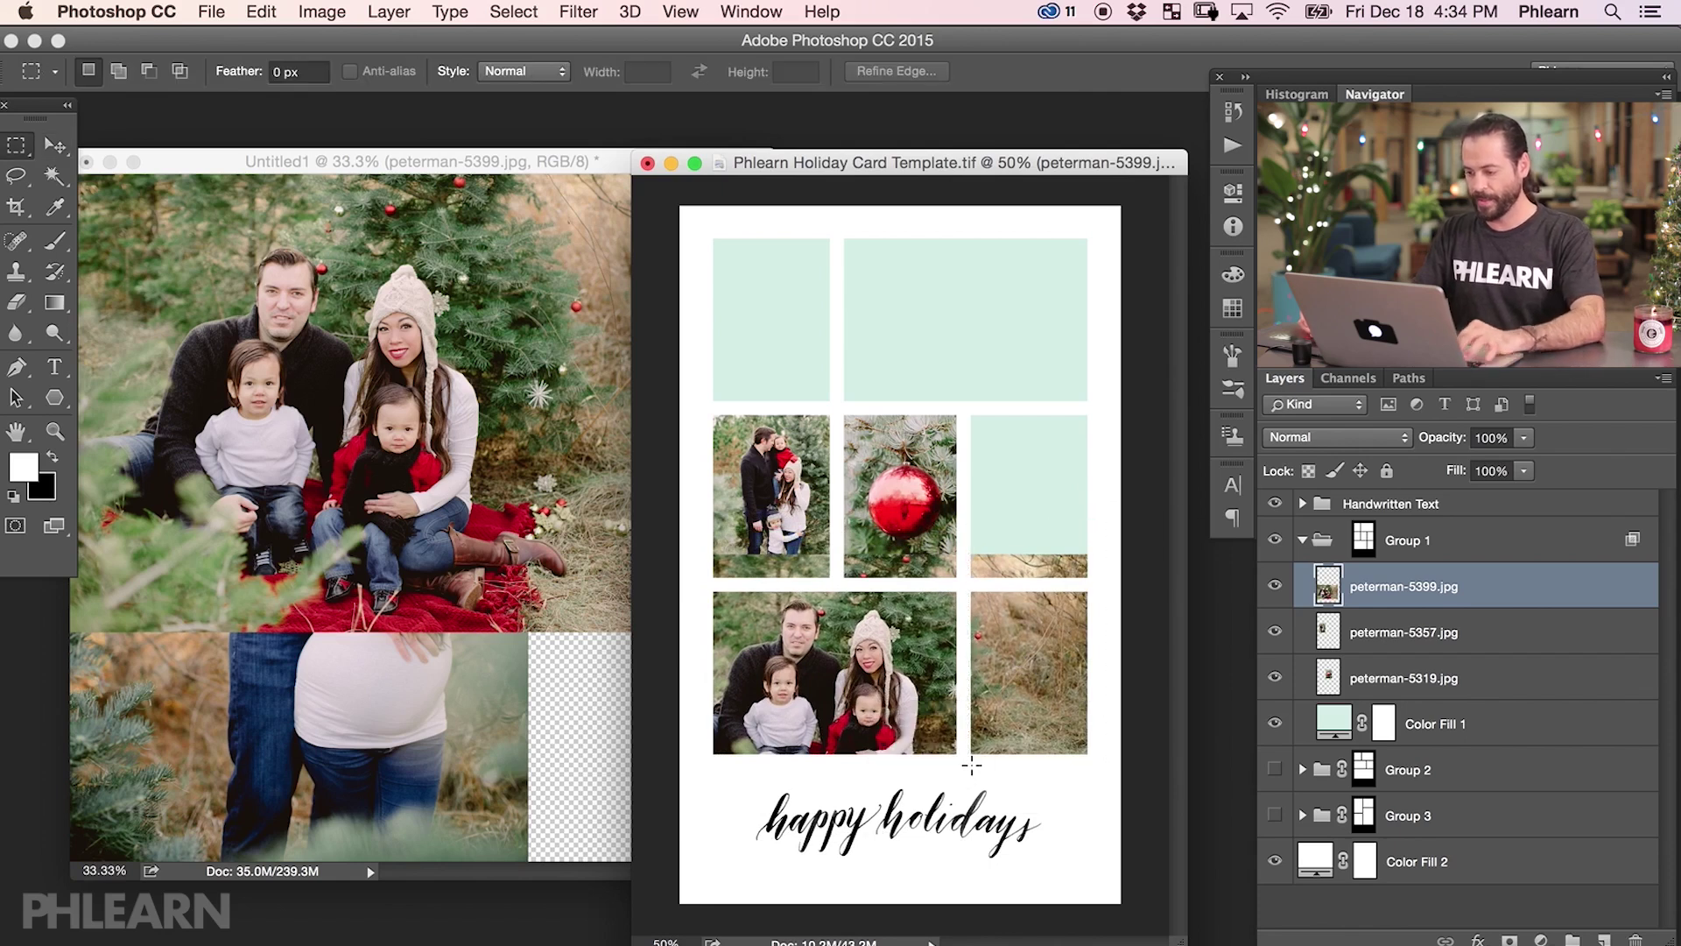
pyautogui.press('Delete')
pyautogui.moveTo(689, 499); pyautogui.dragTo(1057, 585)
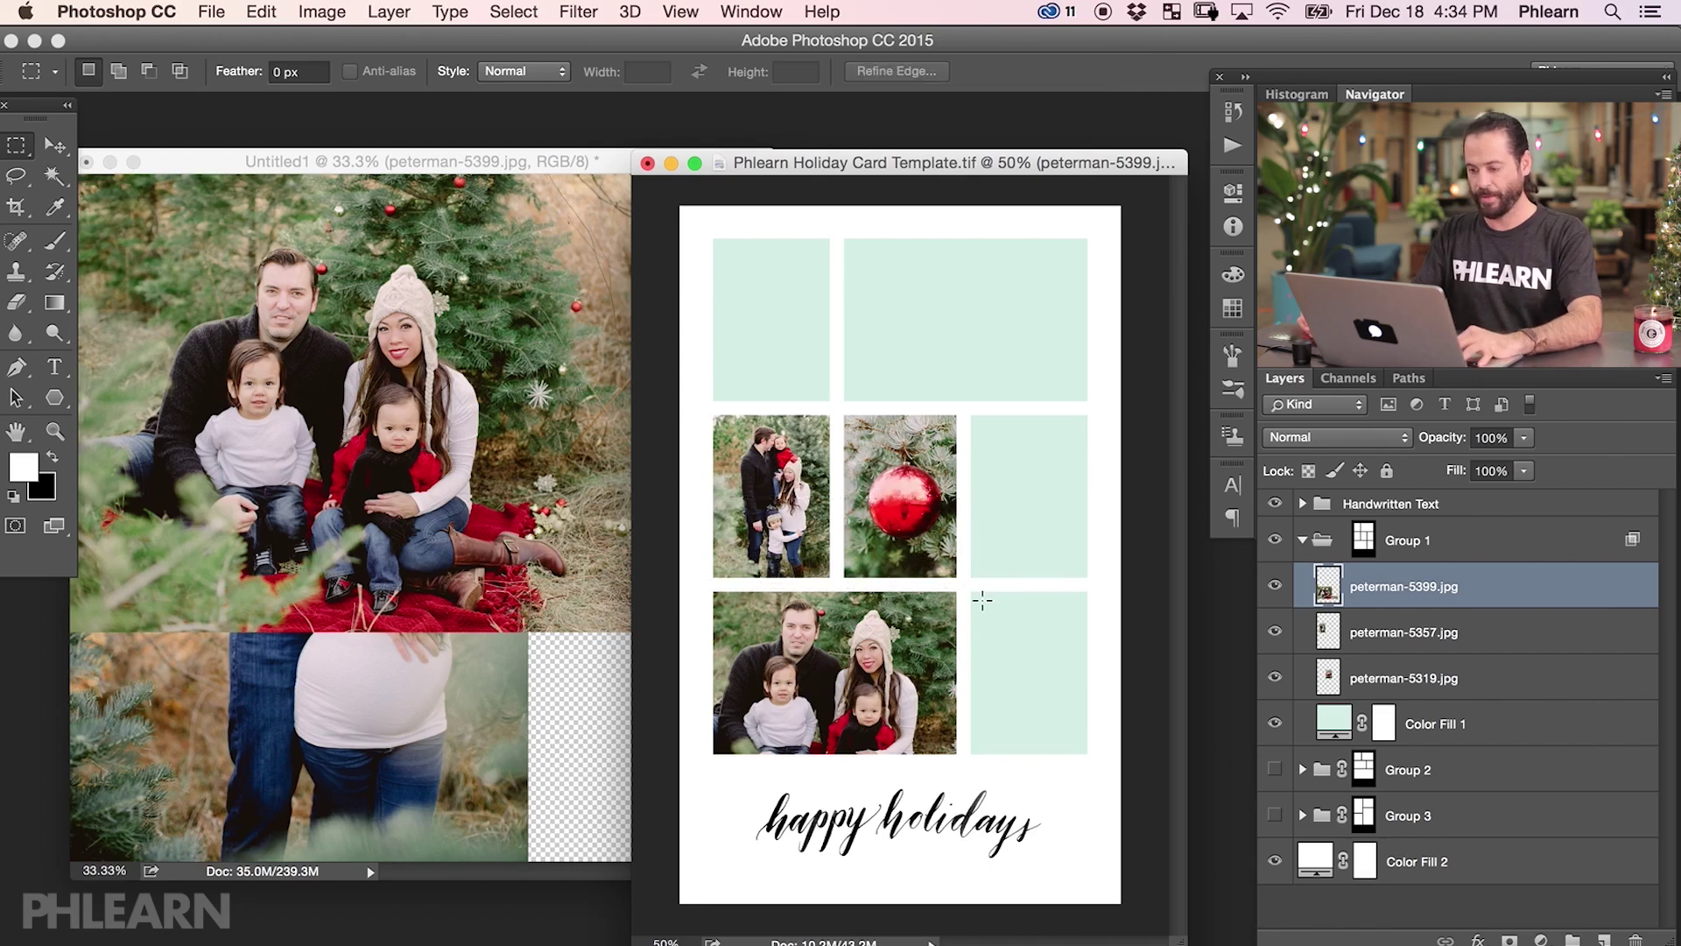
# Step: Hide peterman-5399.jpg in the photo stack, and copy the peterman-5452.jpg couple layer into Group 1 of the card template
pyautogui.click(589, 613)
pyautogui.click(1274, 606)
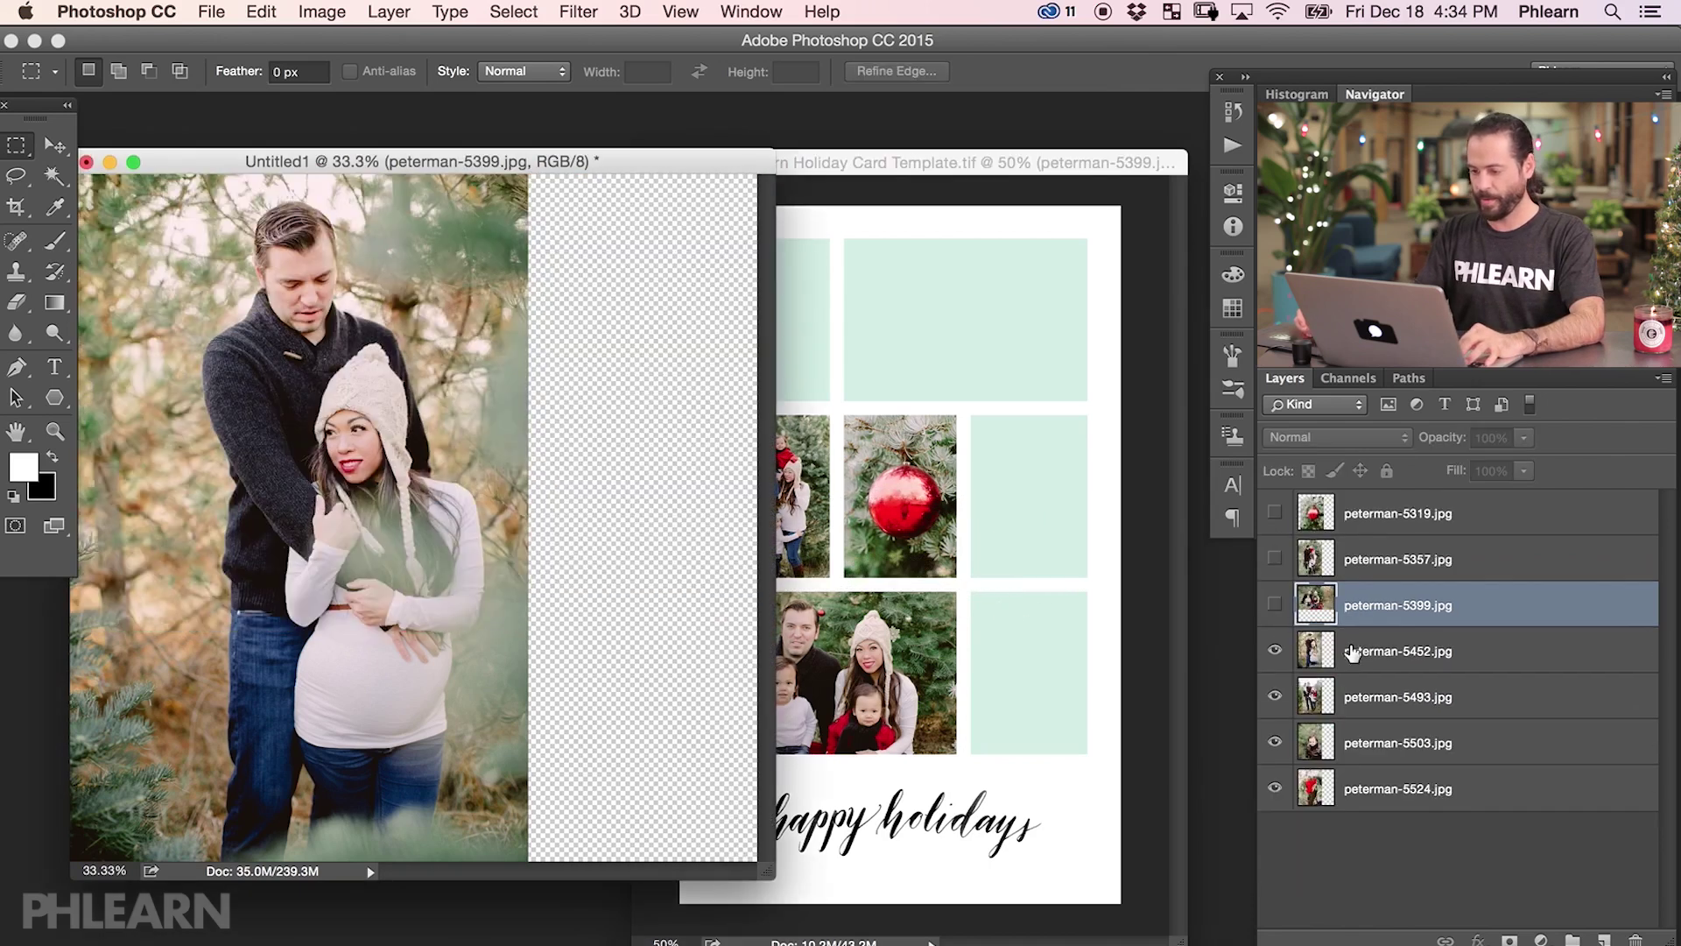
pyautogui.click(1303, 653)
pyautogui.press('v')
pyautogui.moveTo(411, 517); pyautogui.dragTo(939, 681)
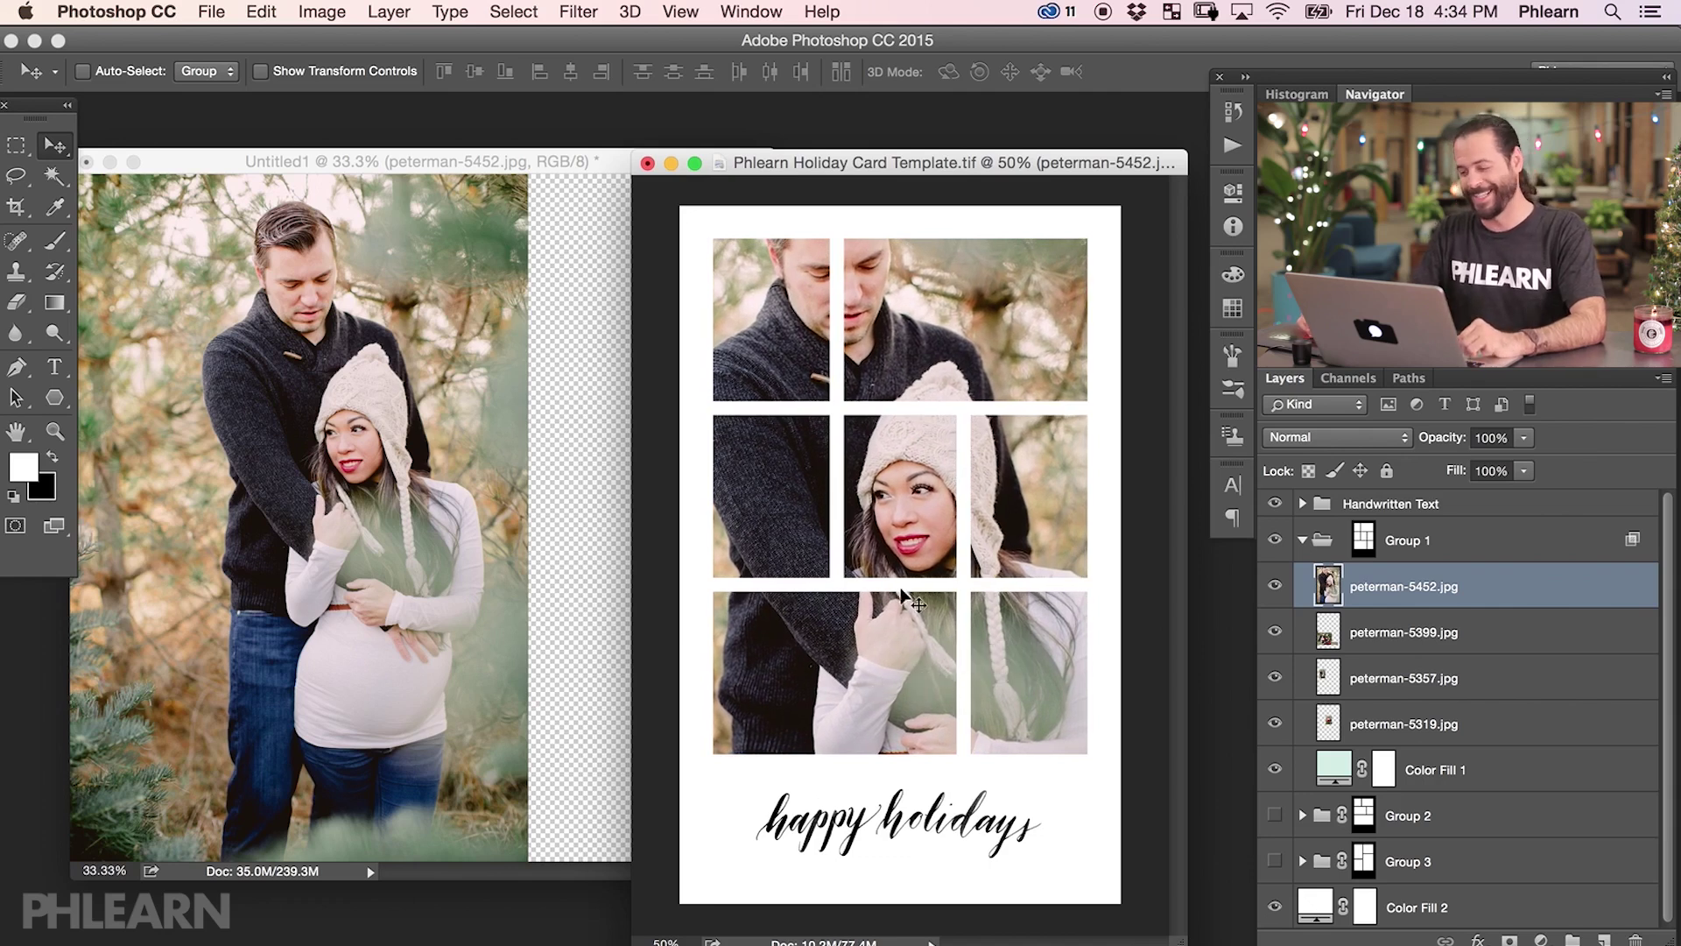
# Step: Scale the couple photo proportionally to about 25% with Free Transform and place it over the bottom row's right frame
pyautogui.press('super+t')
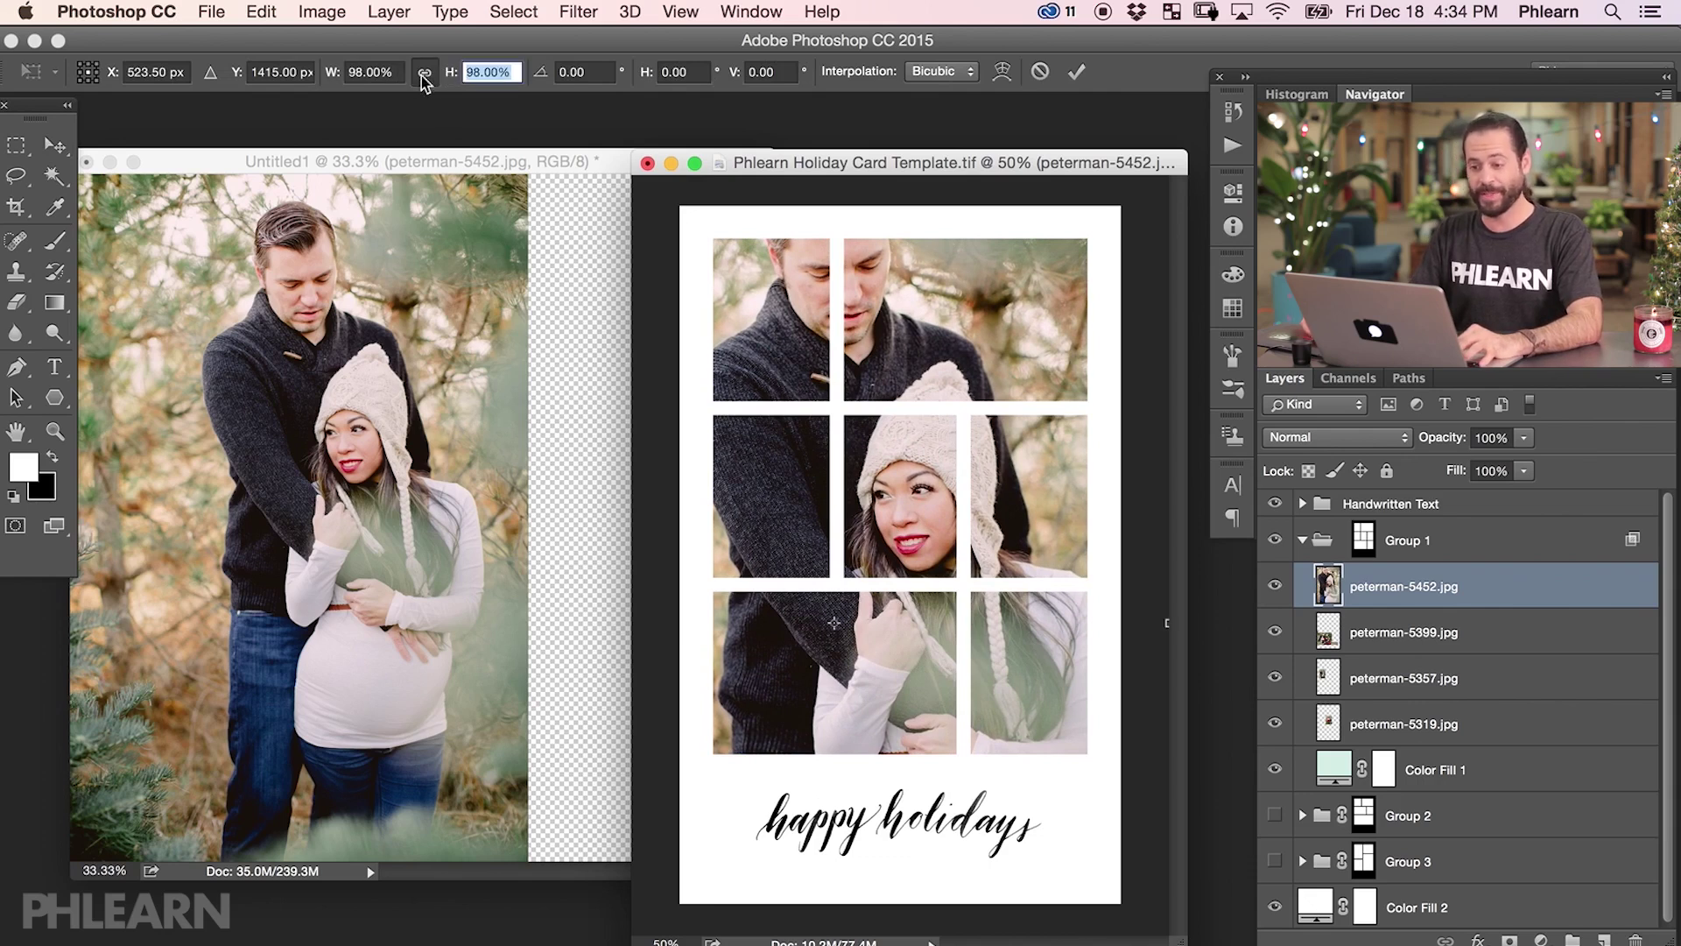
pyautogui.write('34')
pyautogui.press('Return')
pyautogui.moveTo(930, 703); pyautogui.dragTo(1108, 757)
pyautogui.moveTo(891, 510); pyautogui.dragTo(952, 602)
pyautogui.moveTo(1035, 730); pyautogui.dragTo(1054, 724)
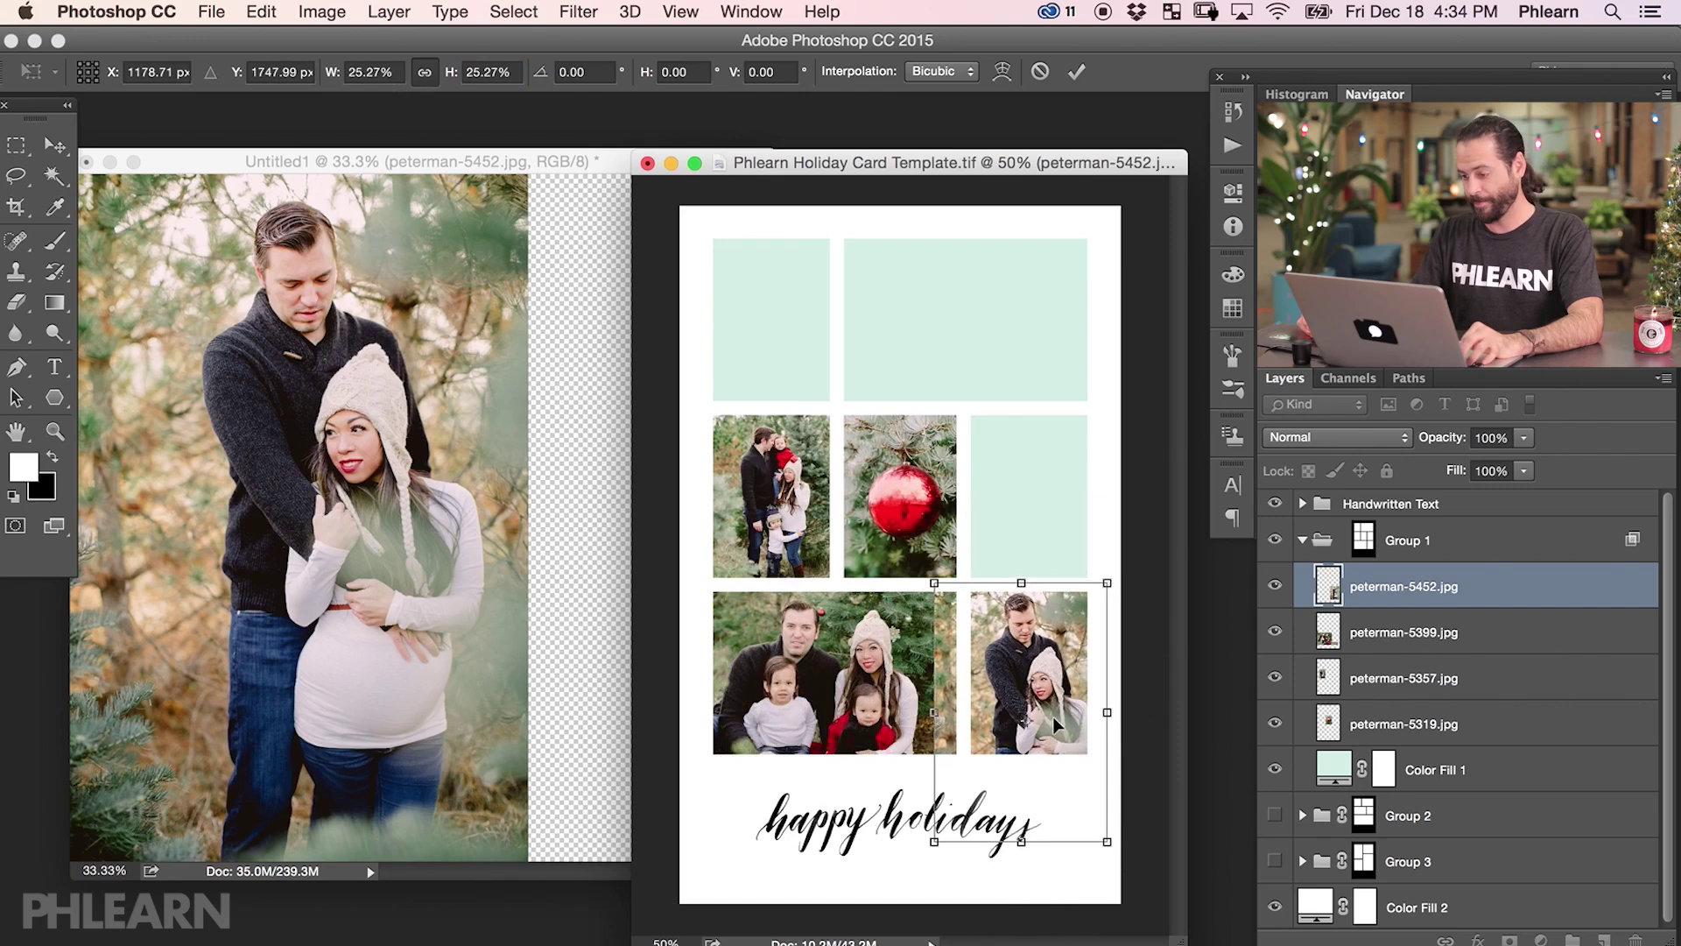
pyautogui.press('Return')
# Step: Delete the strip of the couple photo overlapping the wide bottom frame, and clear the selection
pyautogui.press('m')
pyautogui.moveTo(897, 581); pyautogui.dragTo(956, 776)
pyautogui.press('BackSpace')
pyautogui.press('super+d')
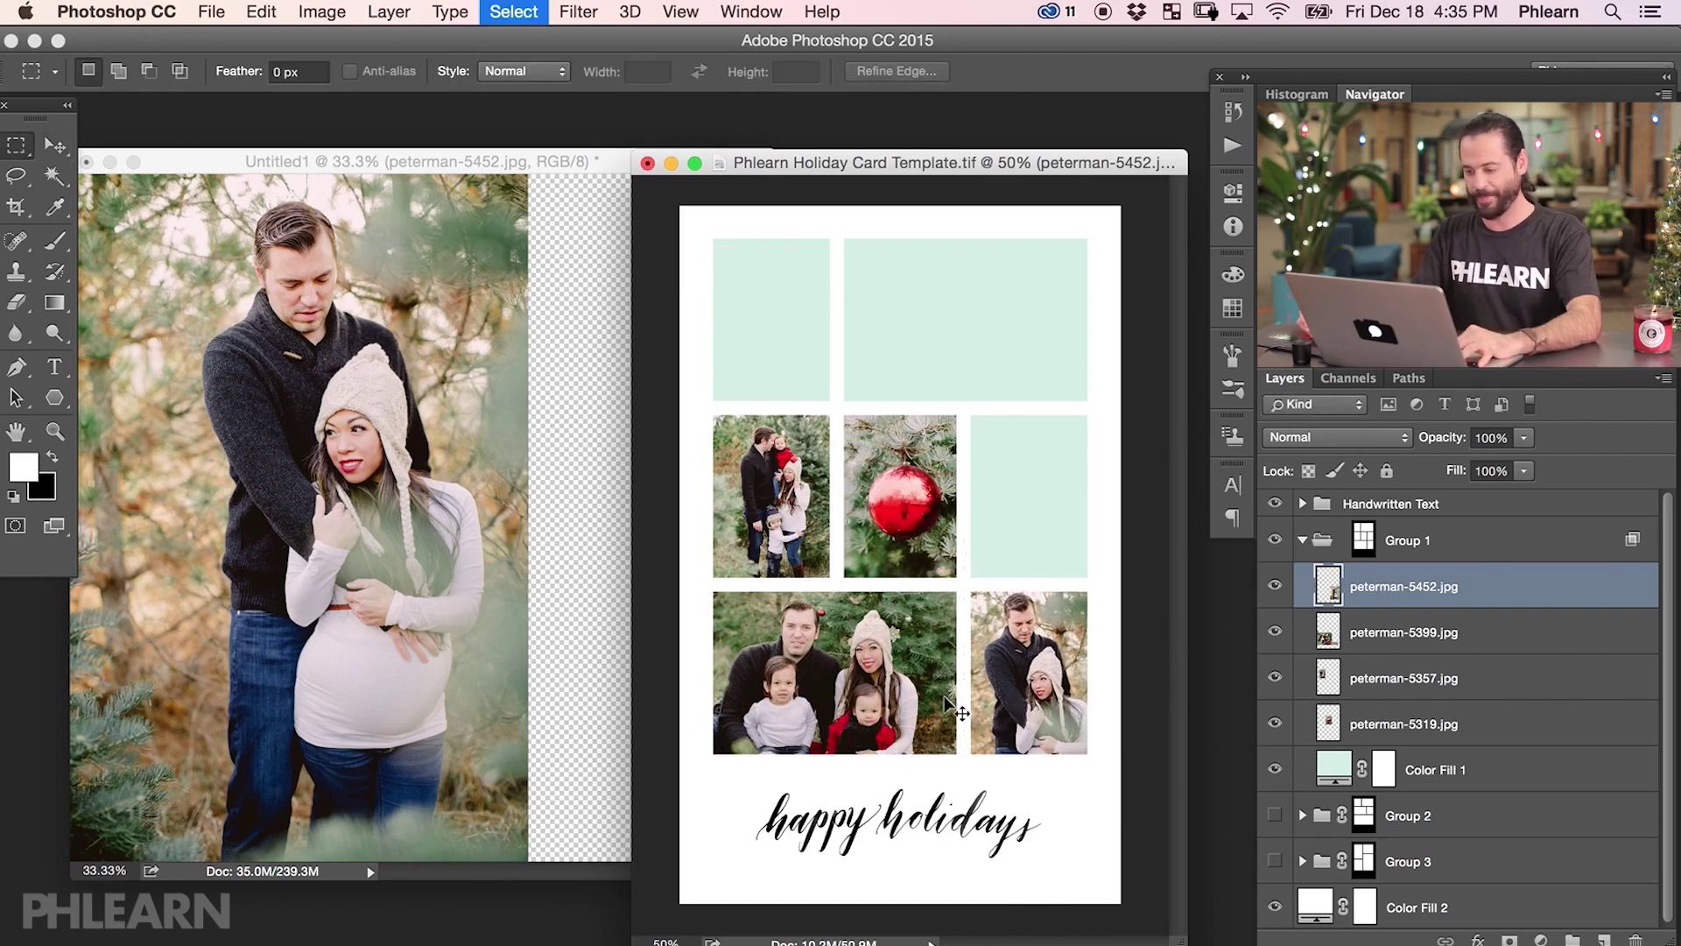
# Step: Hide peterman-5452.jpg in the photo stack, and copy the peterman-5493.jpg standing family layer into Group 1 of the card template
pyautogui.click(475, 468)
pyautogui.click(1274, 650)
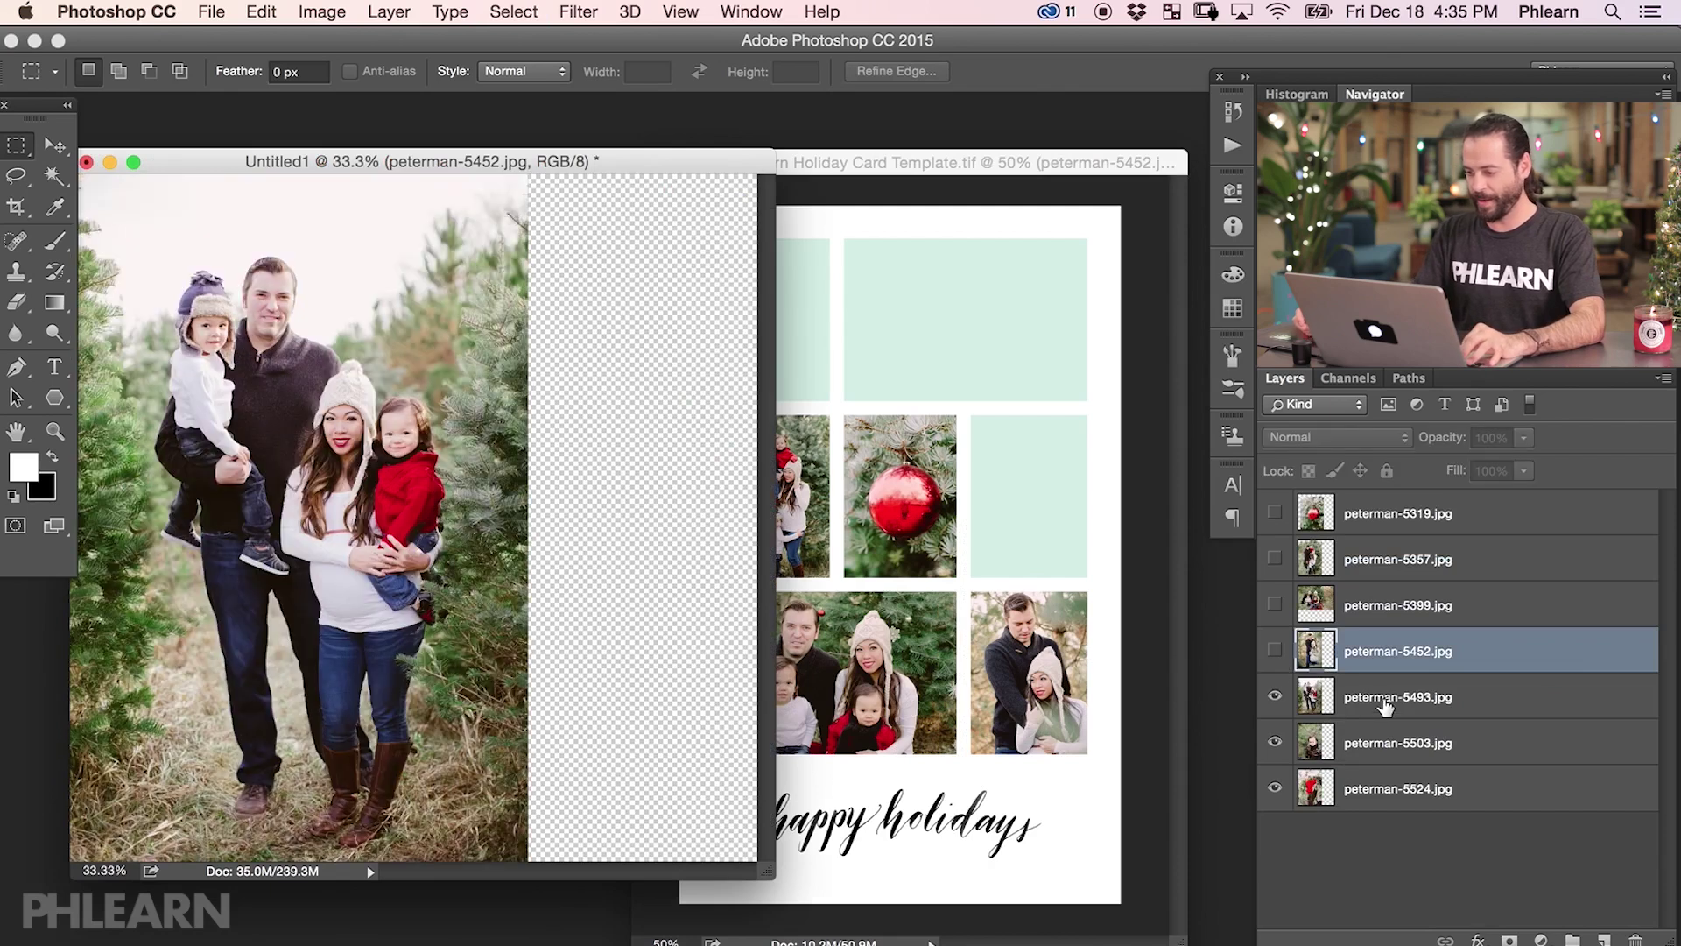
pyautogui.click(1366, 697)
pyautogui.press('v')
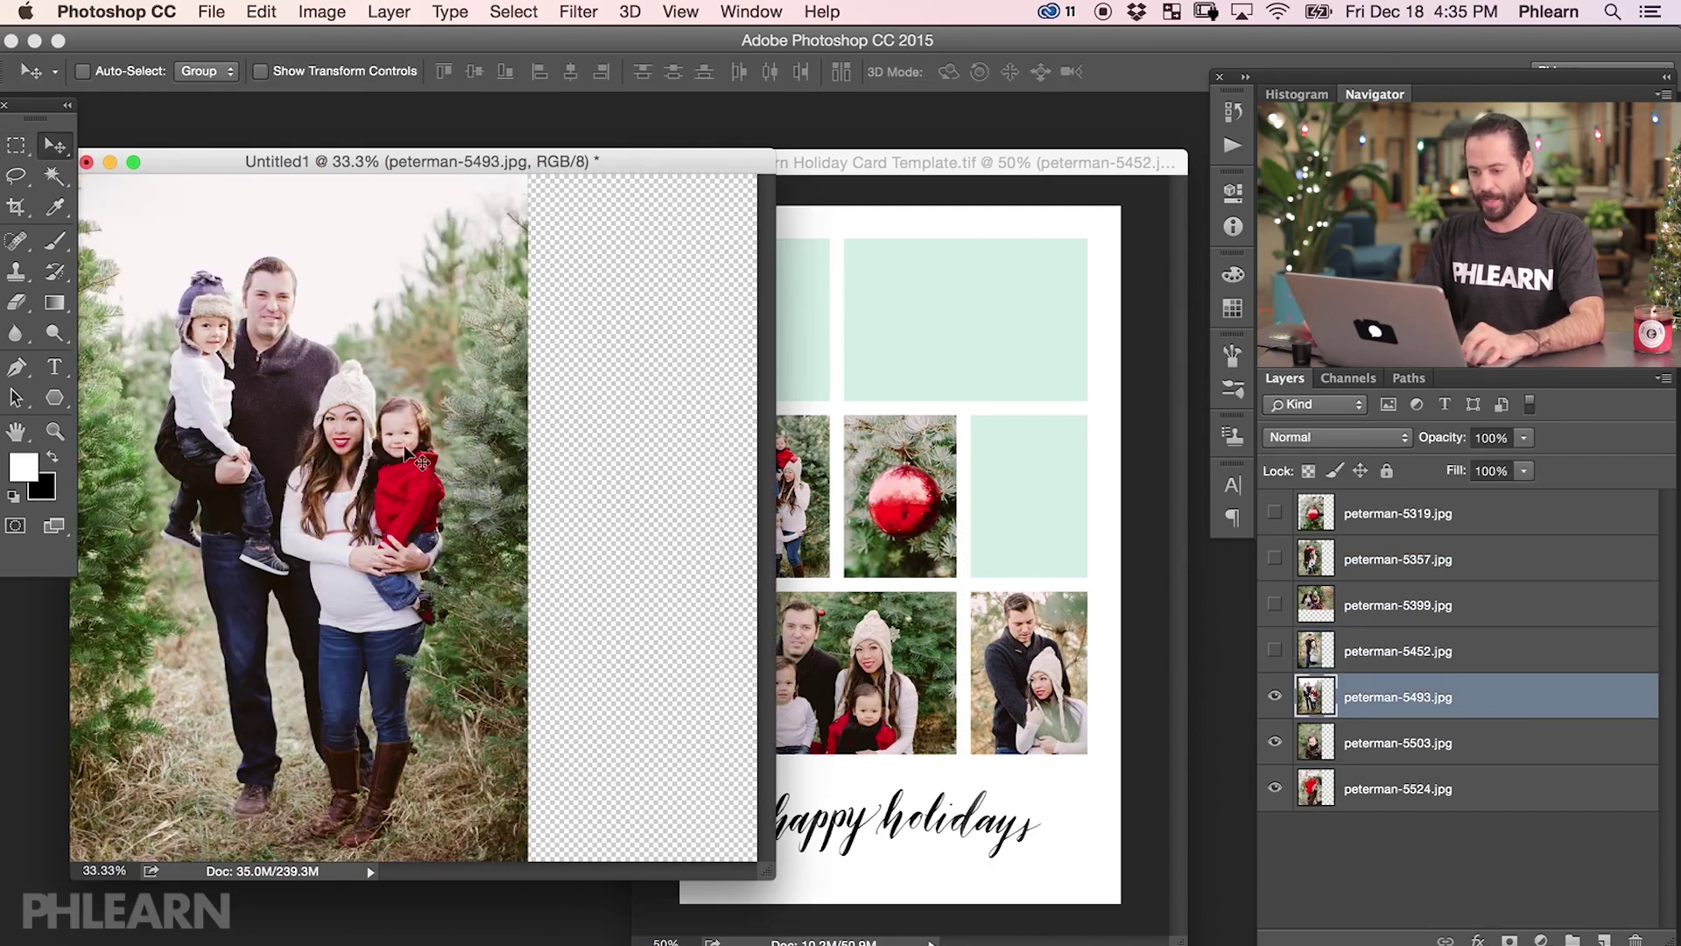
pyautogui.moveTo(385, 506); pyautogui.dragTo(952, 429)
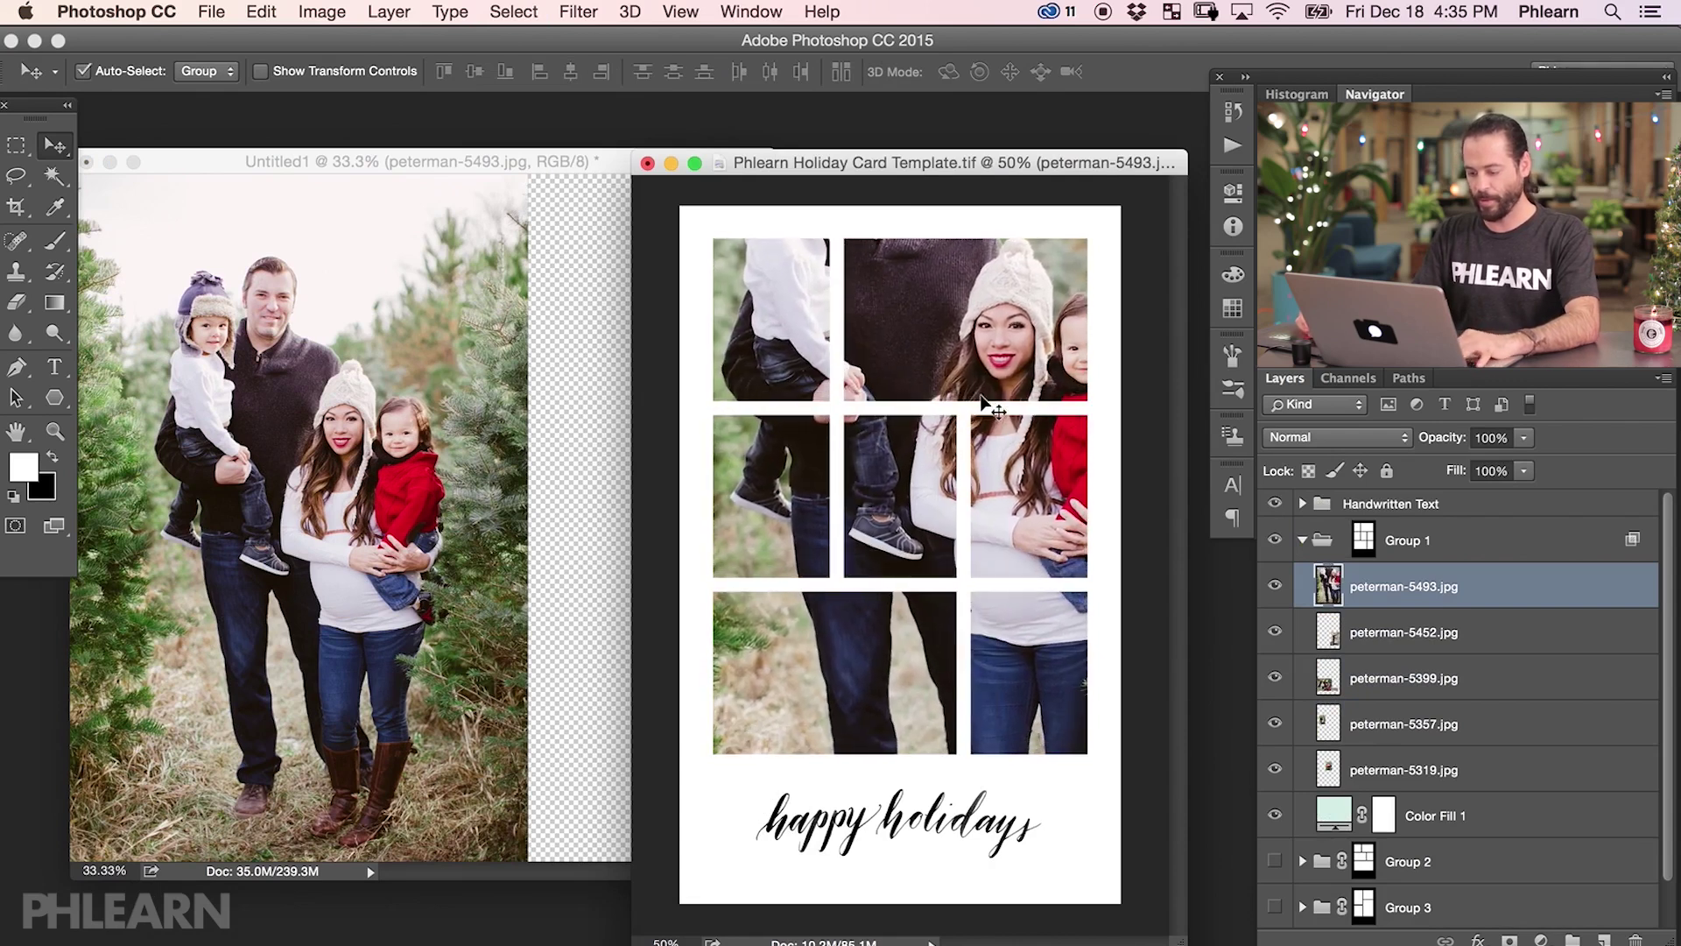
# Step: Scale the standing family photo proportionally to 40% with Free Transform and place it over the wide top-row frame
pyautogui.hotkey('ctrl', 't')
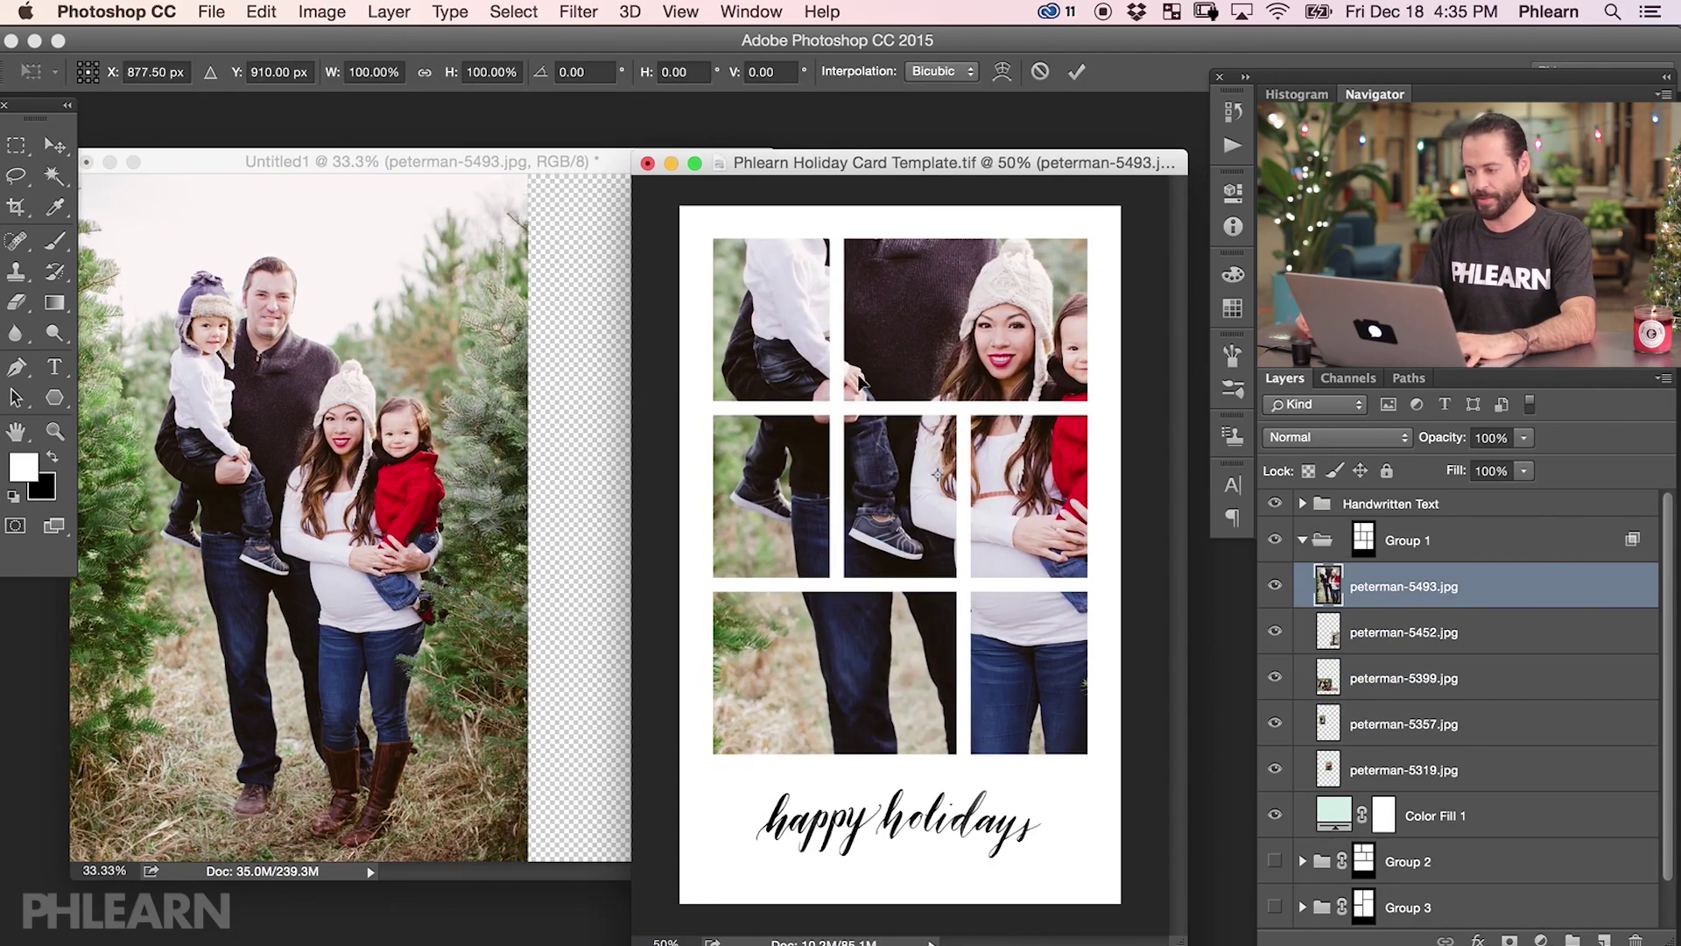
pyautogui.click(448, 80)
pyautogui.write('40')
pyautogui.press('Return')
pyautogui.moveTo(937, 567); pyautogui.dragTo(950, 480)
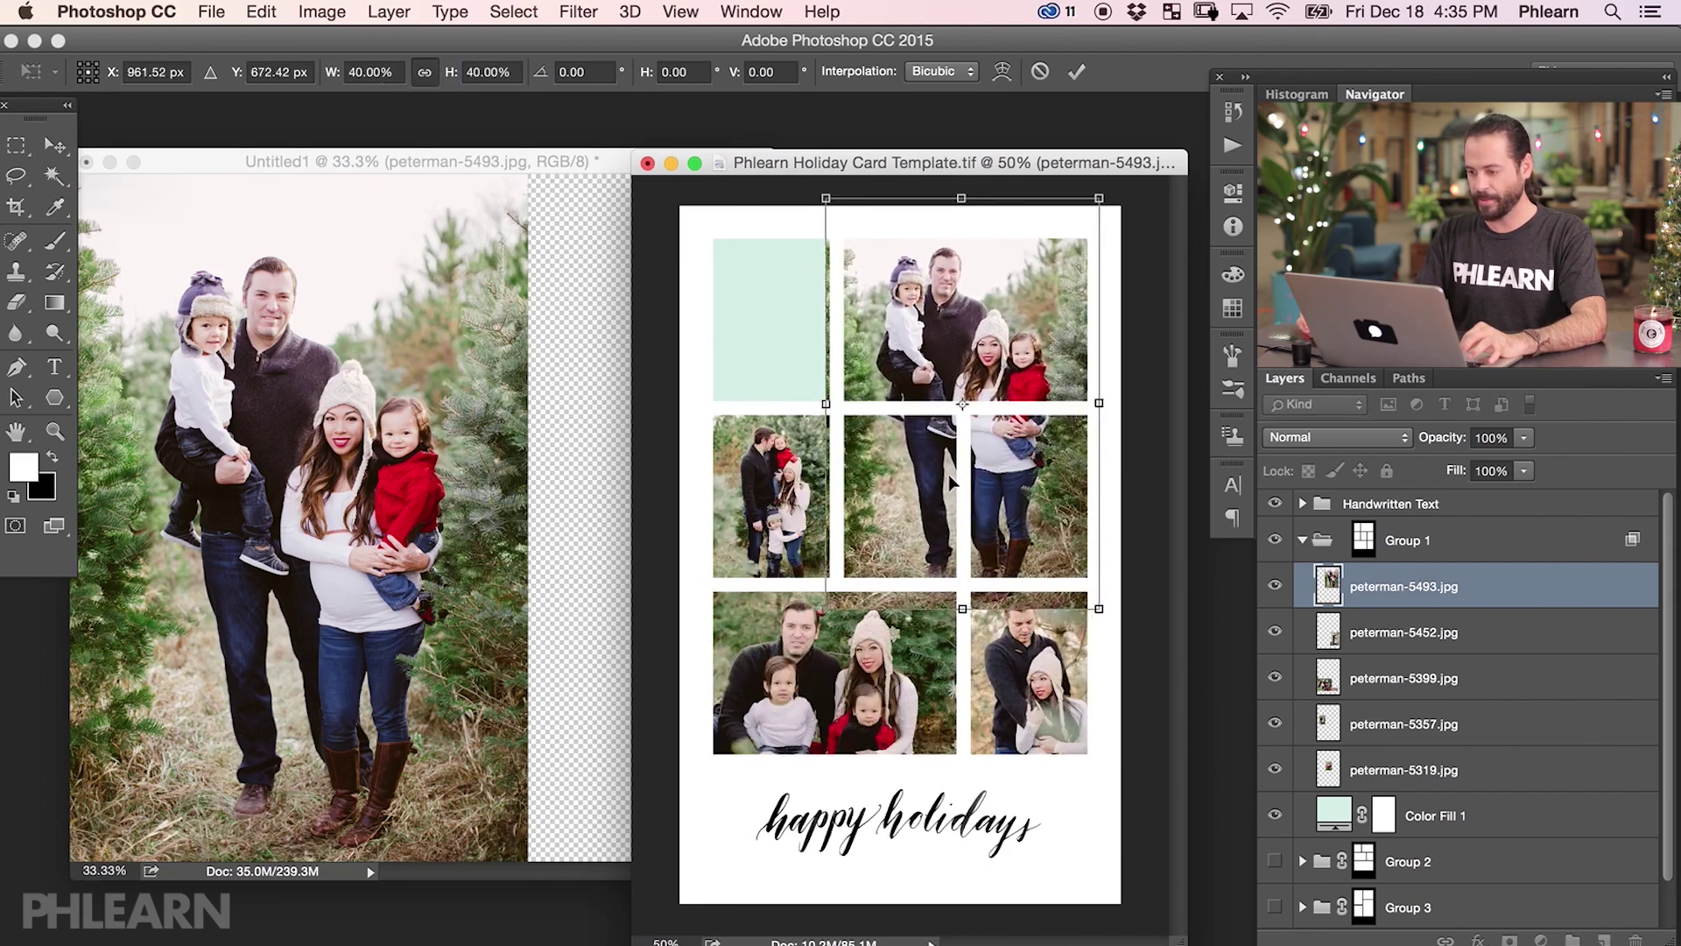
pyautogui.press('Return')
# Step: Delete the parts of the standing family photo covering the top-left frame's edge and the ornament frame, and clear the selection
pyautogui.press('m')
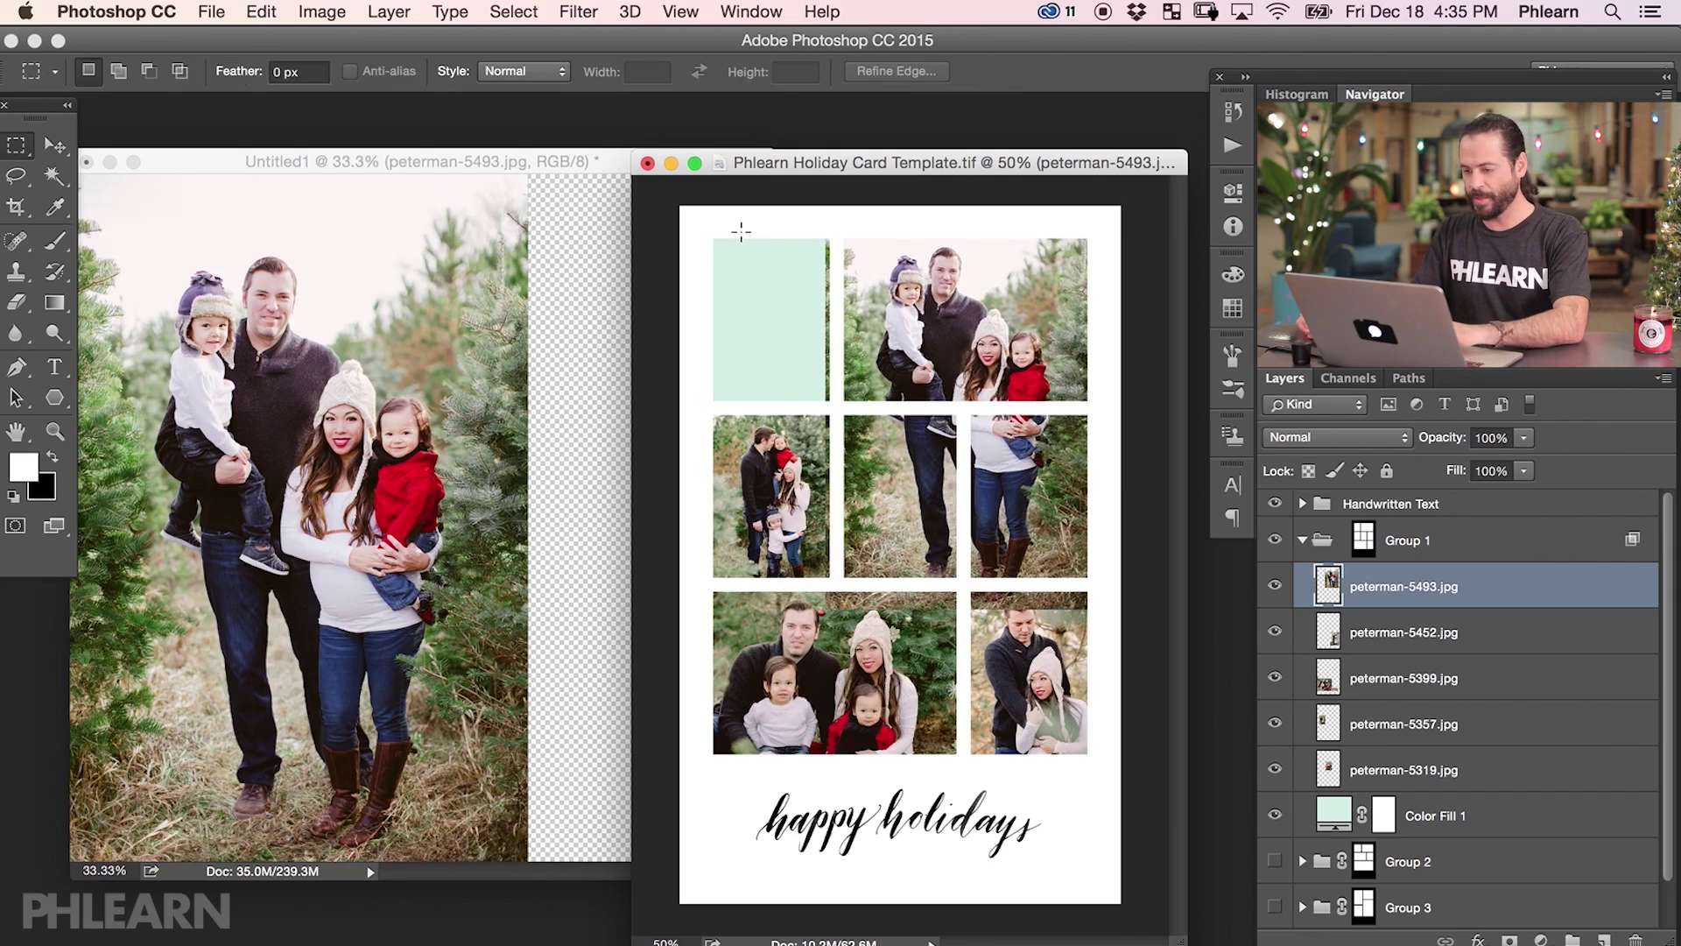
pyautogui.moveTo(741, 214); pyautogui.dragTo(968, 646)
pyautogui.press('Delete')
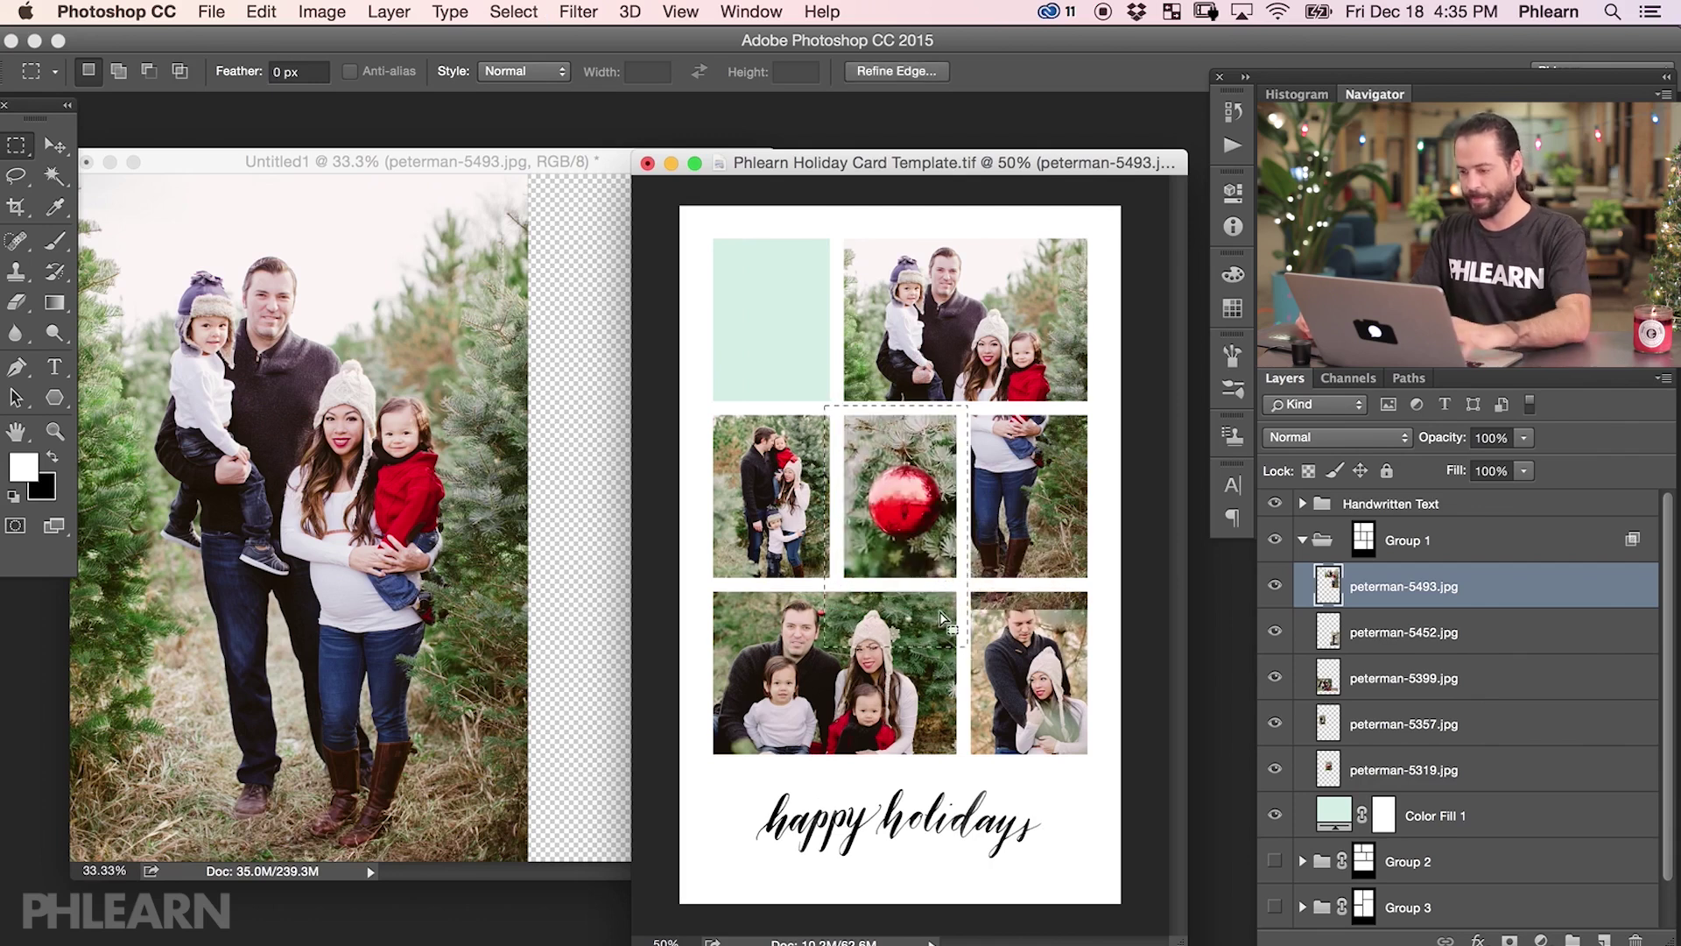
pyautogui.press('super+d')
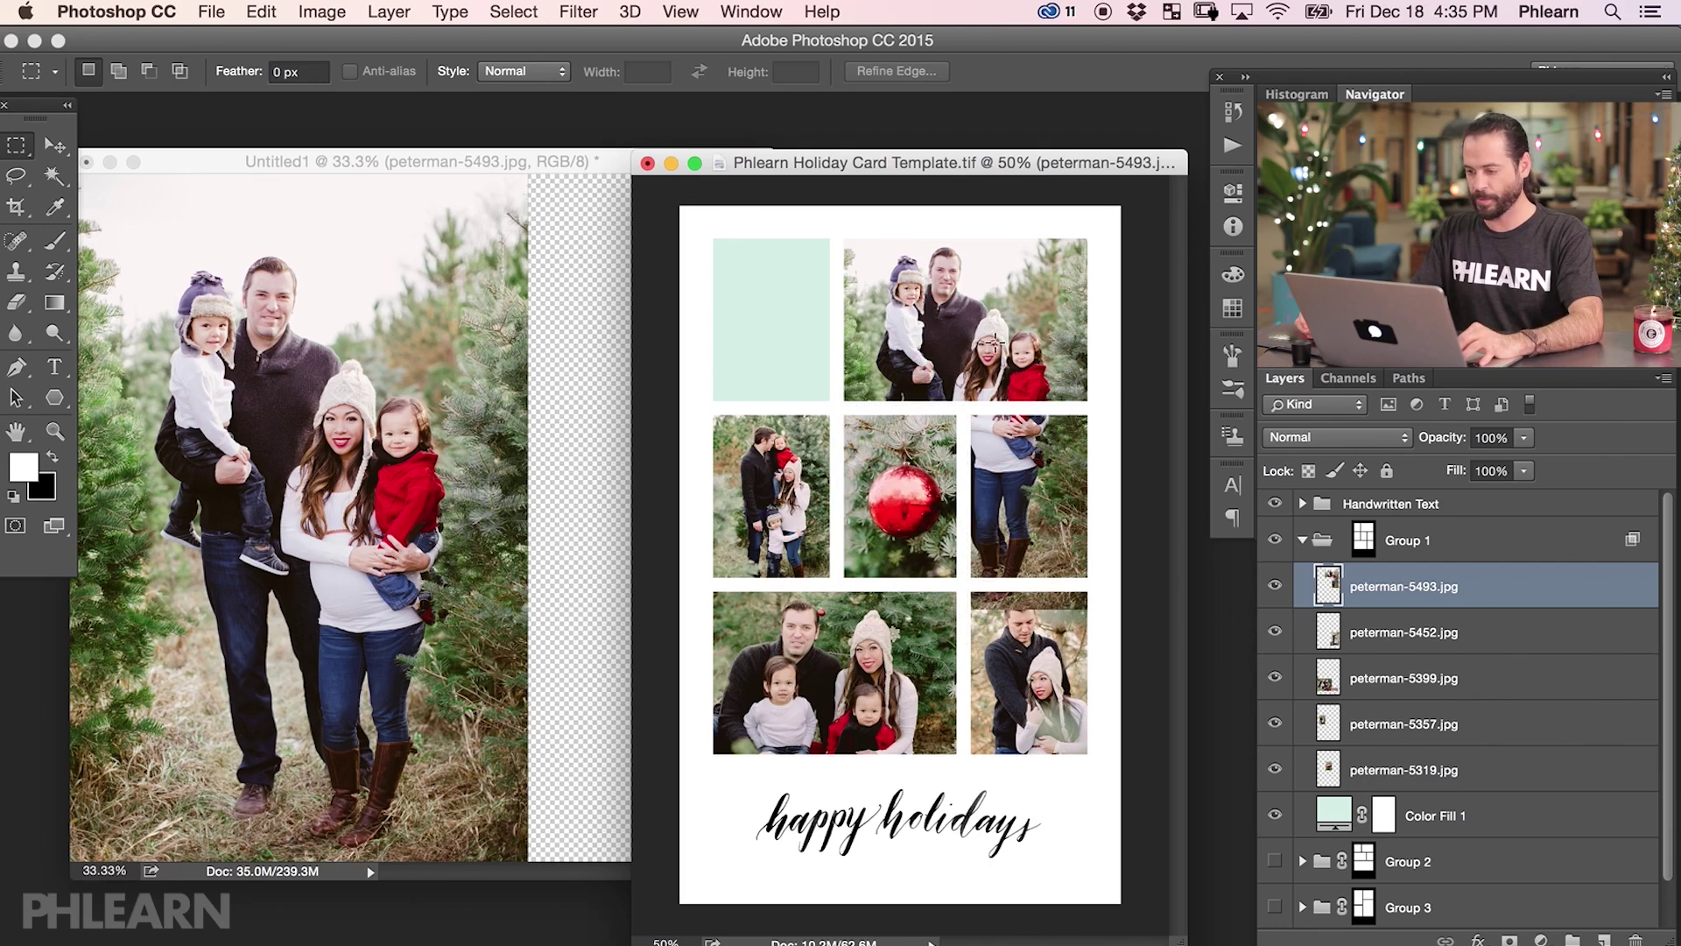
# Step: Hide peterman-5493.jpg in the photo stack, copy the peterman-5503.jpg layer into Group 1 of the card, and move it toward the top-left frame
pyautogui.click(473, 336)
pyautogui.click(1274, 697)
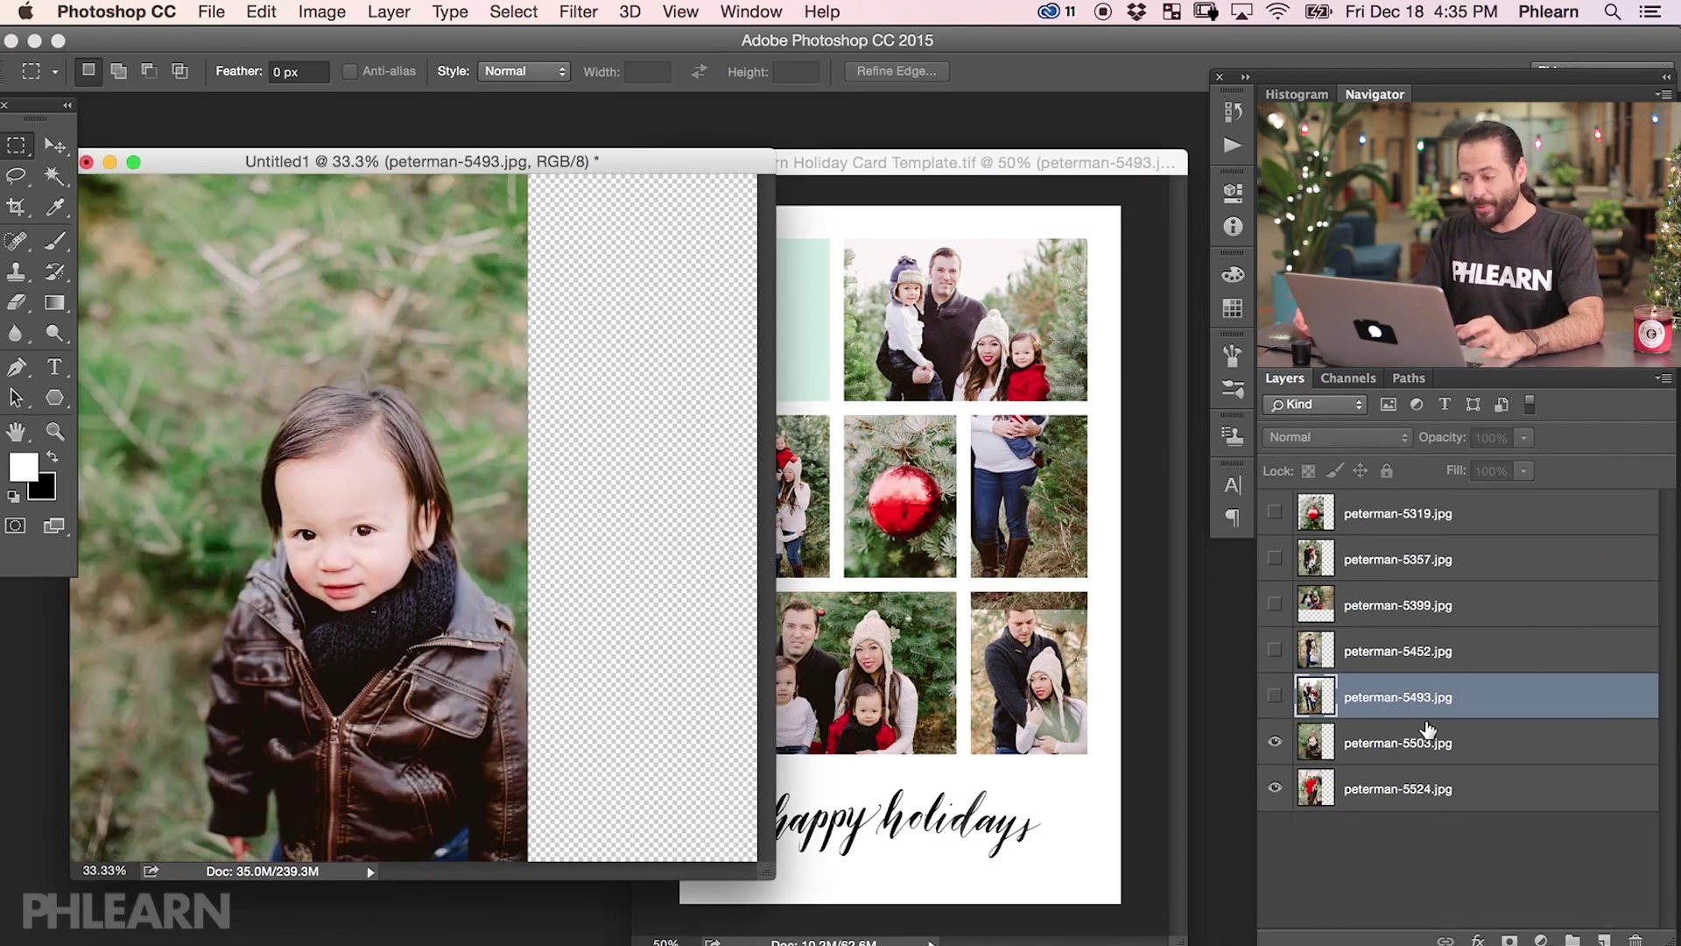
pyautogui.click(1381, 747)
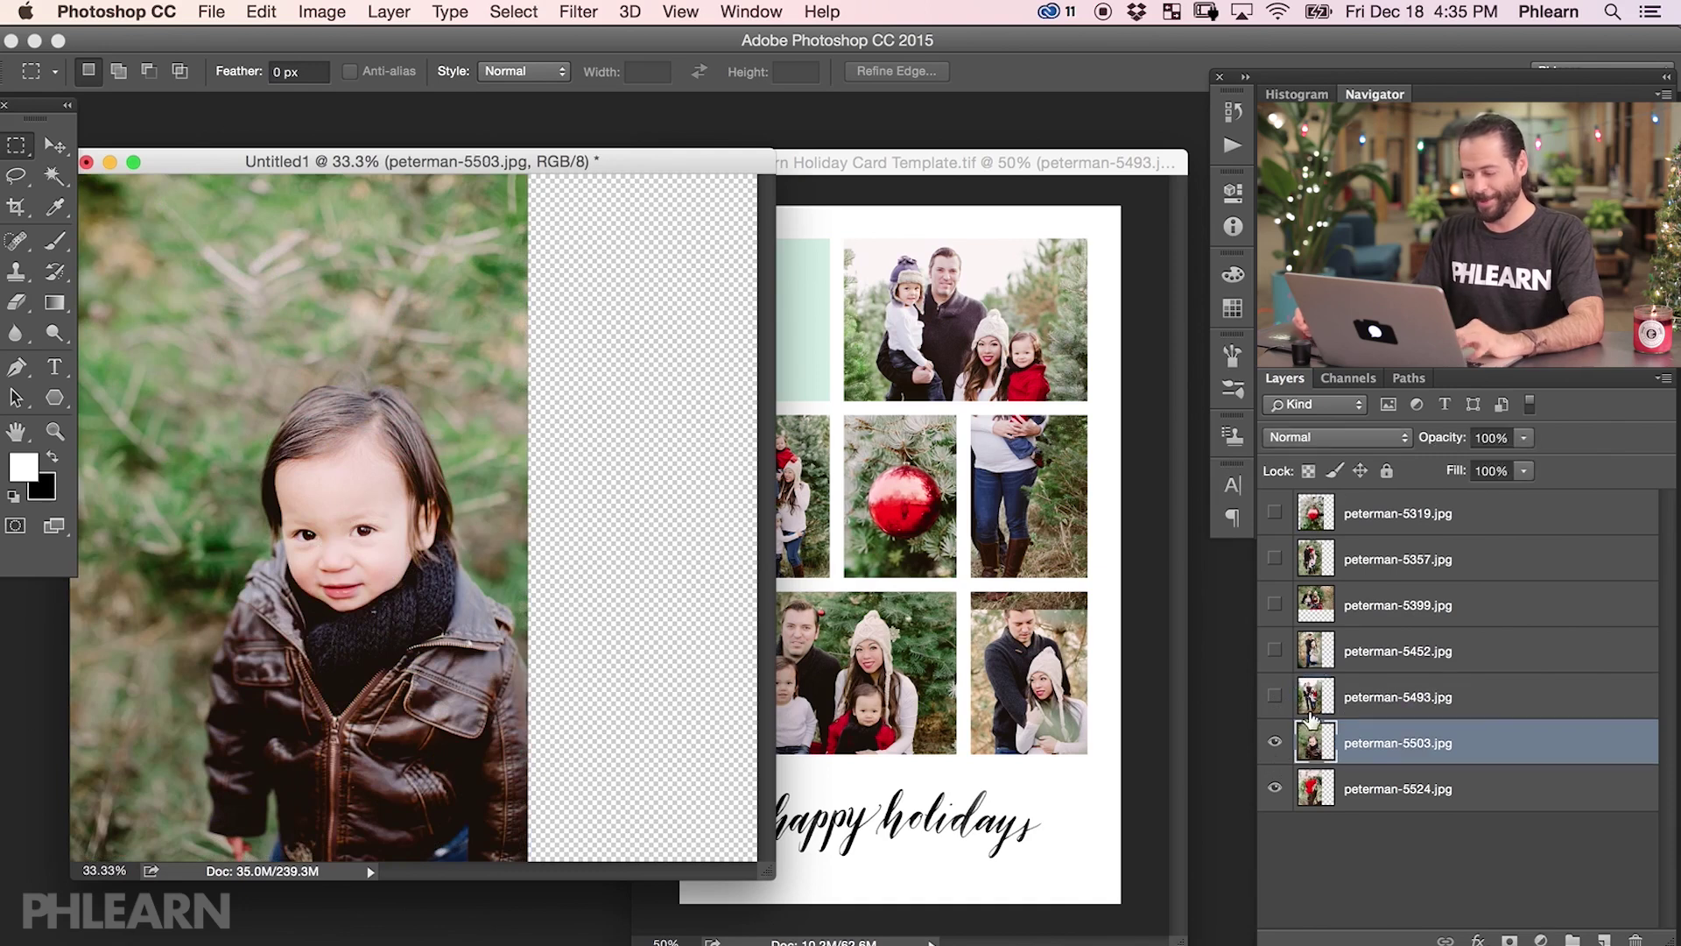
pyautogui.press('v')
pyautogui.moveTo(1381, 747); pyautogui.dragTo(987, 578)
pyautogui.moveTo(1042, 652); pyautogui.dragTo(795, 336)
# Step: Scale the leather-jacket toddler photo down proportionally with Free Transform and fit the child's face inside the top-left frame
pyautogui.hotkey('ctrl', 't')
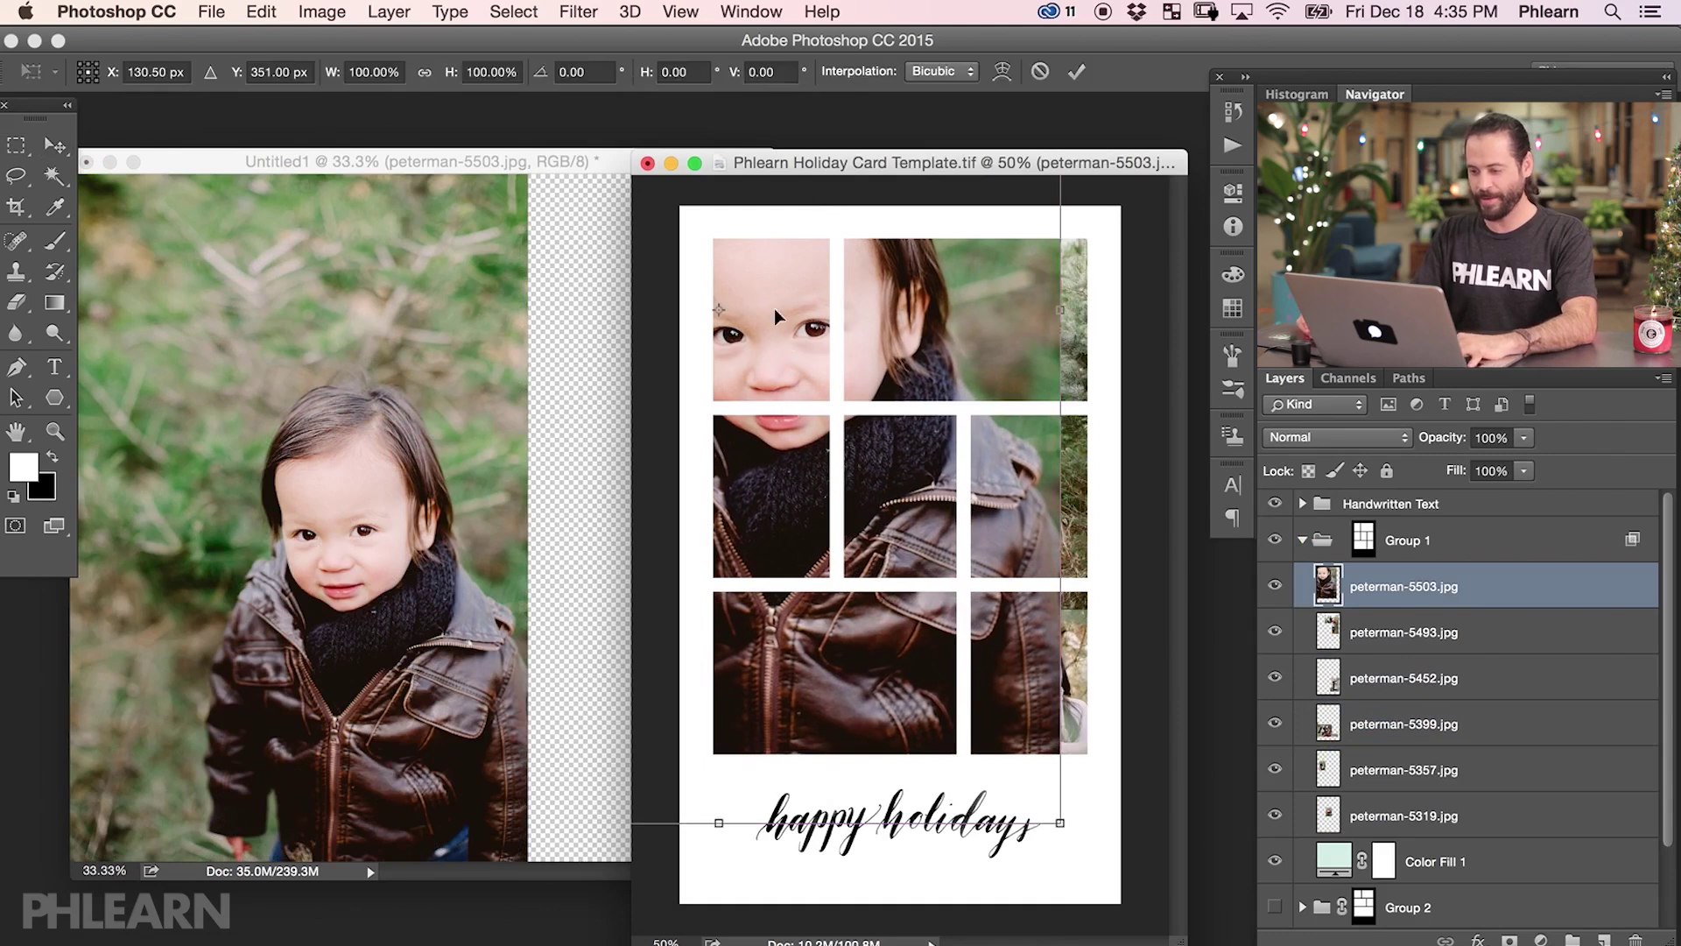
pyautogui.click(448, 77)
pyautogui.write('50')
pyautogui.press('Return')
pyautogui.moveTo(793, 429)
pyautogui.mouseDown()
pyautogui.moveTo(806, 442)
pyautogui.moveTo(801, 425)
pyautogui.mouseUp()
pyautogui.moveTo(919, 581); pyautogui.dragTo(886, 523)
pyautogui.moveTo(793, 437); pyautogui.dragTo(795, 432)
pyautogui.press('Return')
# Step: Delete the toddler photo's excess over the wide top frame and the middle row, and clear the selection
pyautogui.press('m')
pyautogui.moveTo(938, 580); pyautogui.dragTo(833, 230)
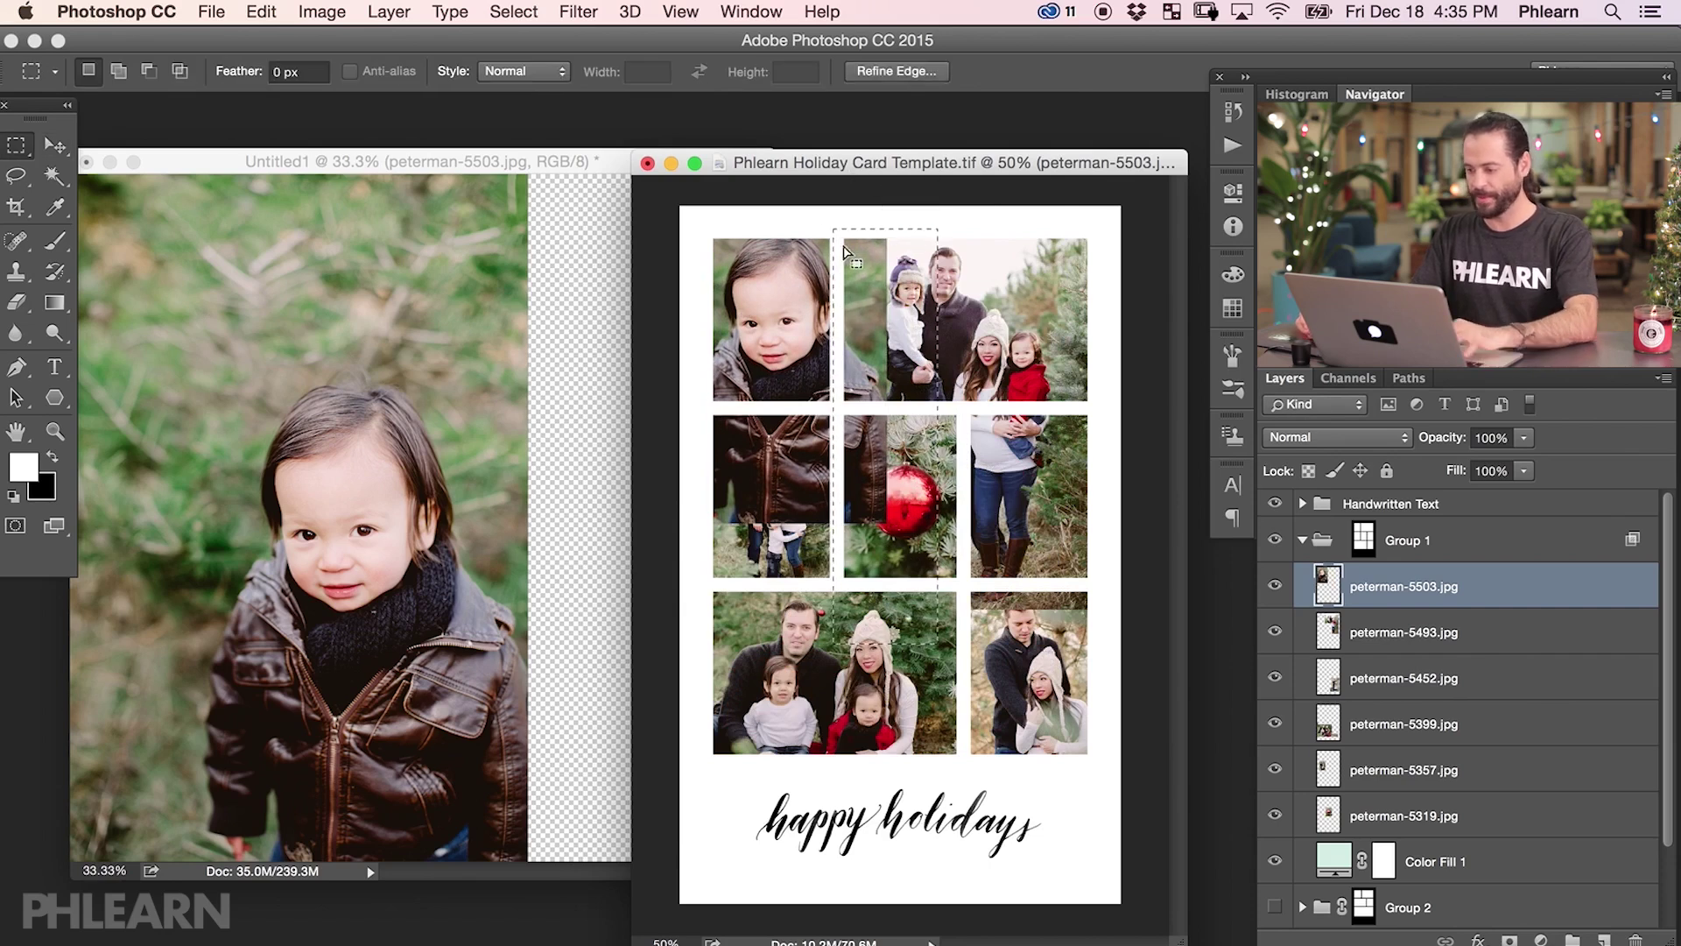
pyautogui.press('Delete')
pyautogui.moveTo(954, 664); pyautogui.dragTo(691, 406)
pyautogui.press('Delete')
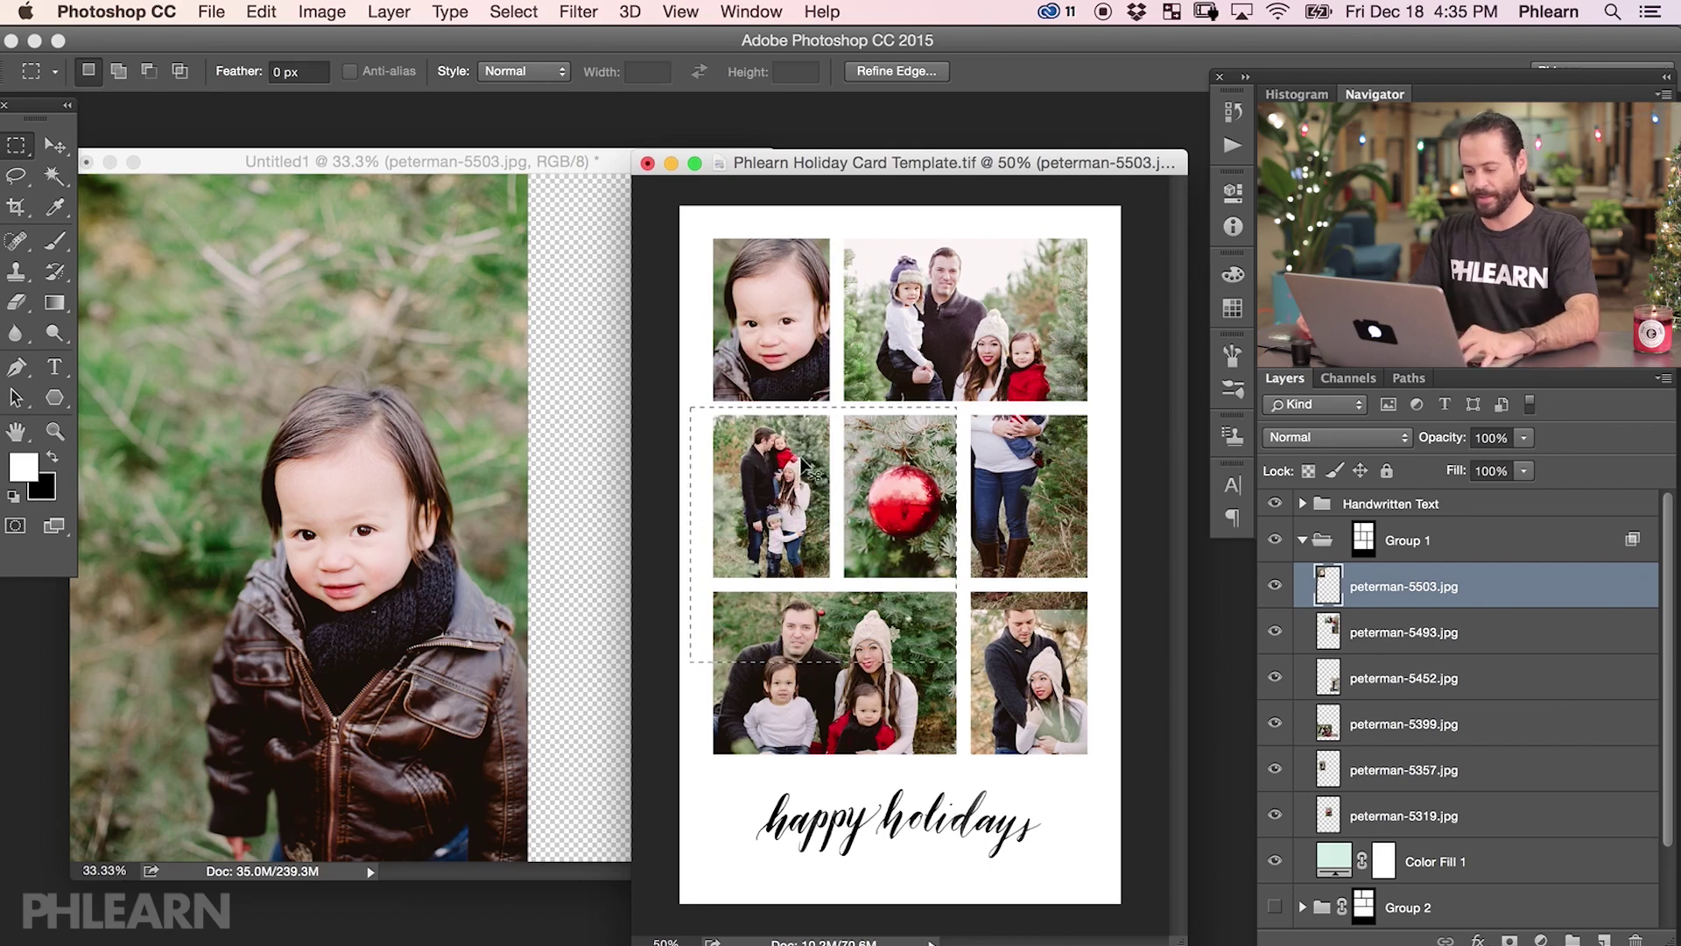
pyautogui.press('super+d')
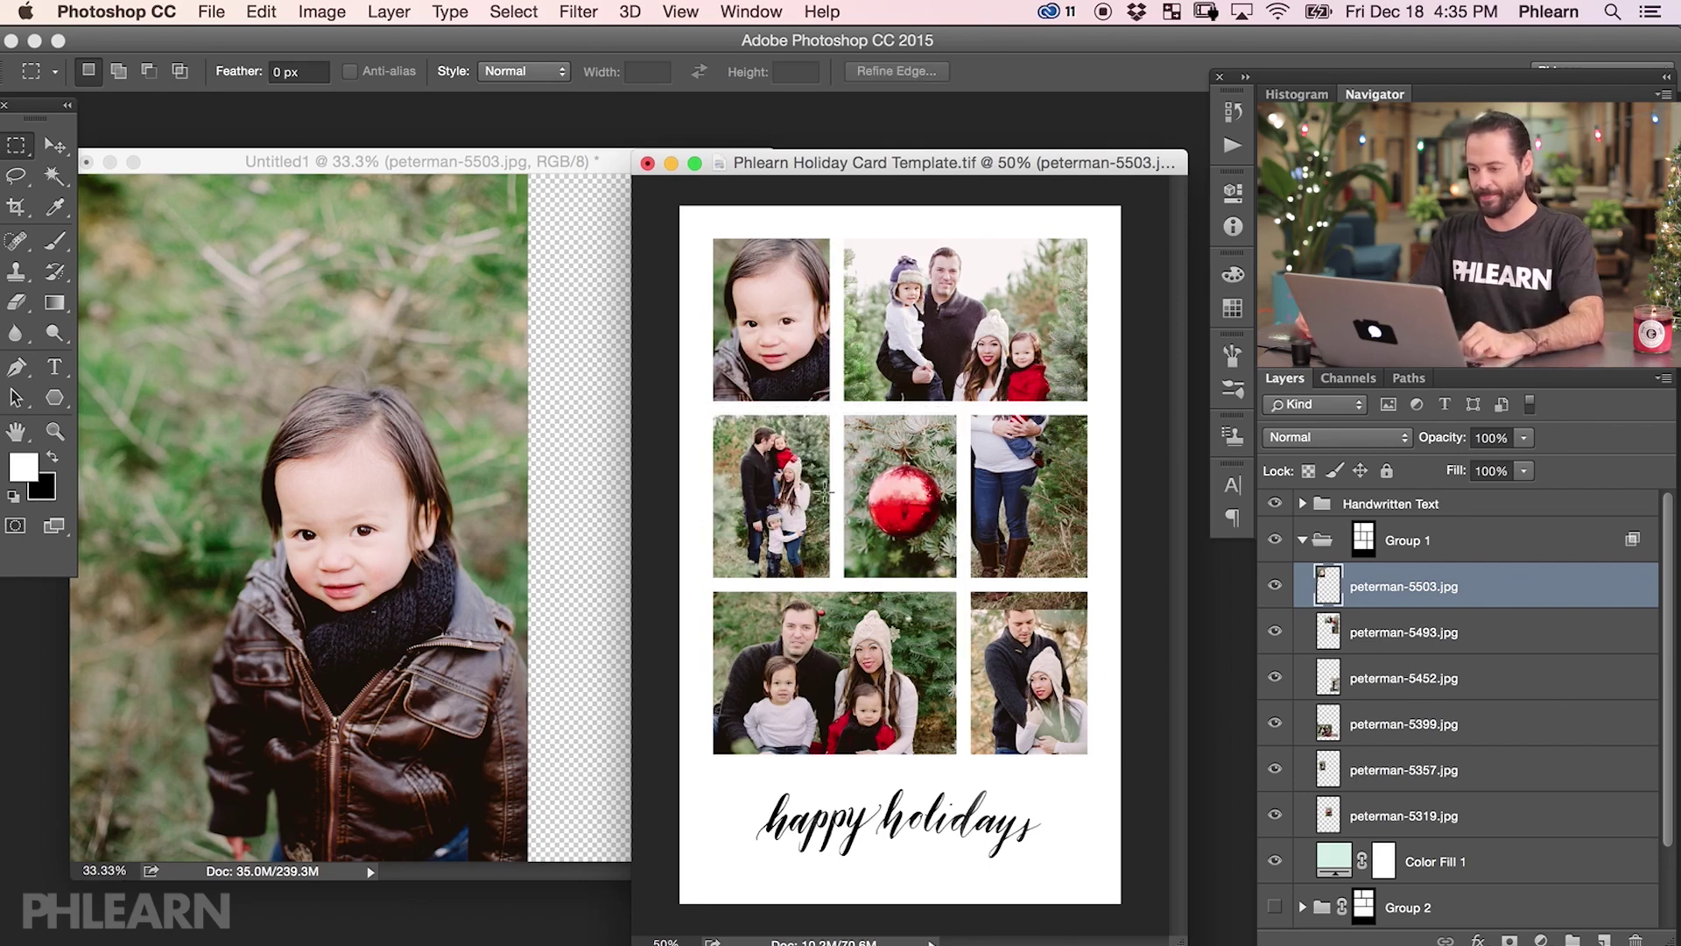
# Step: Hide peterman-5503.jpg in the photo stack, select the peterman-5524.jpg wreath layer, and return to the card
pyautogui.click(580, 175)
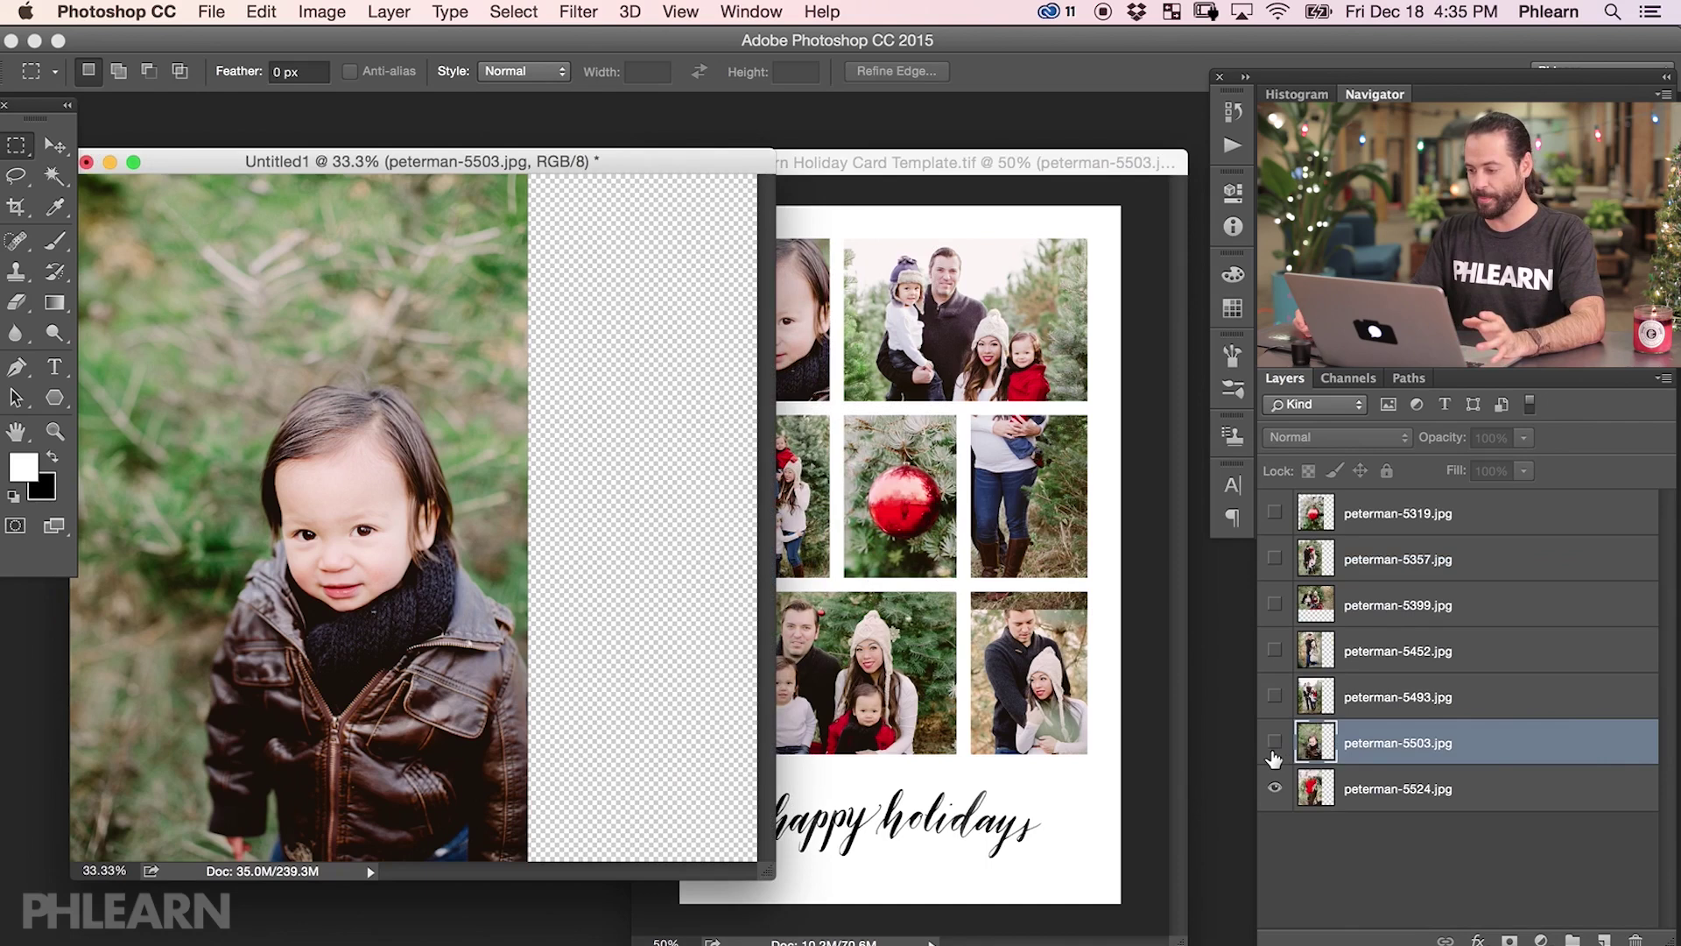
pyautogui.click(1275, 742)
pyautogui.click(1349, 793)
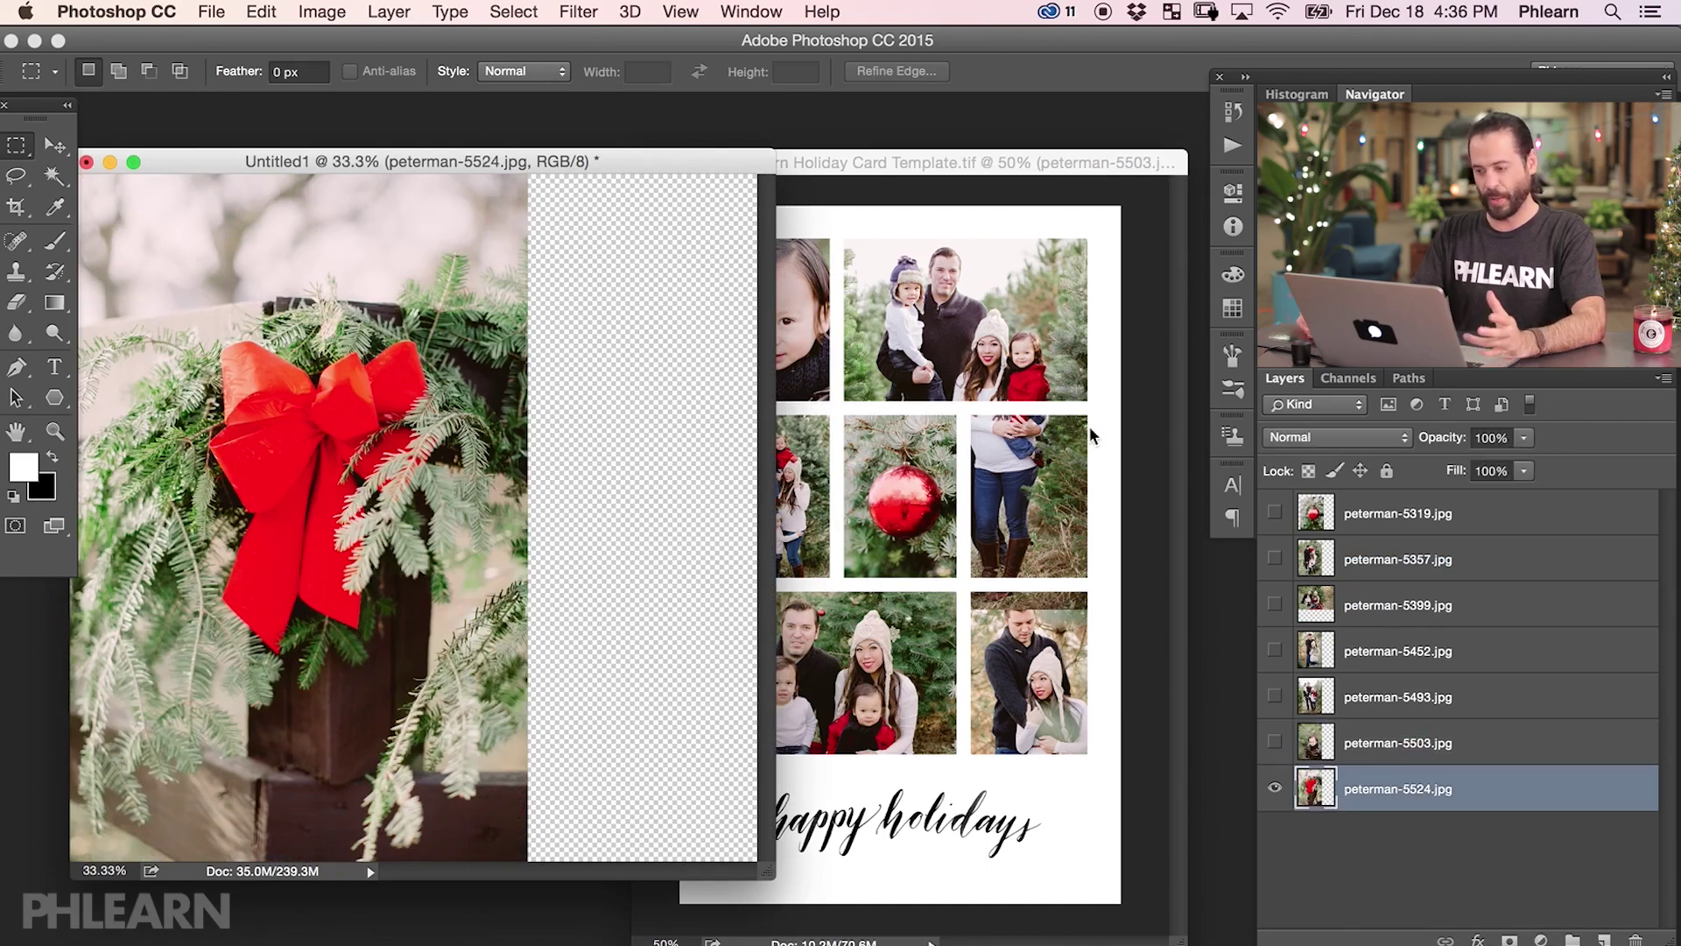
pyautogui.click(1014, 171)
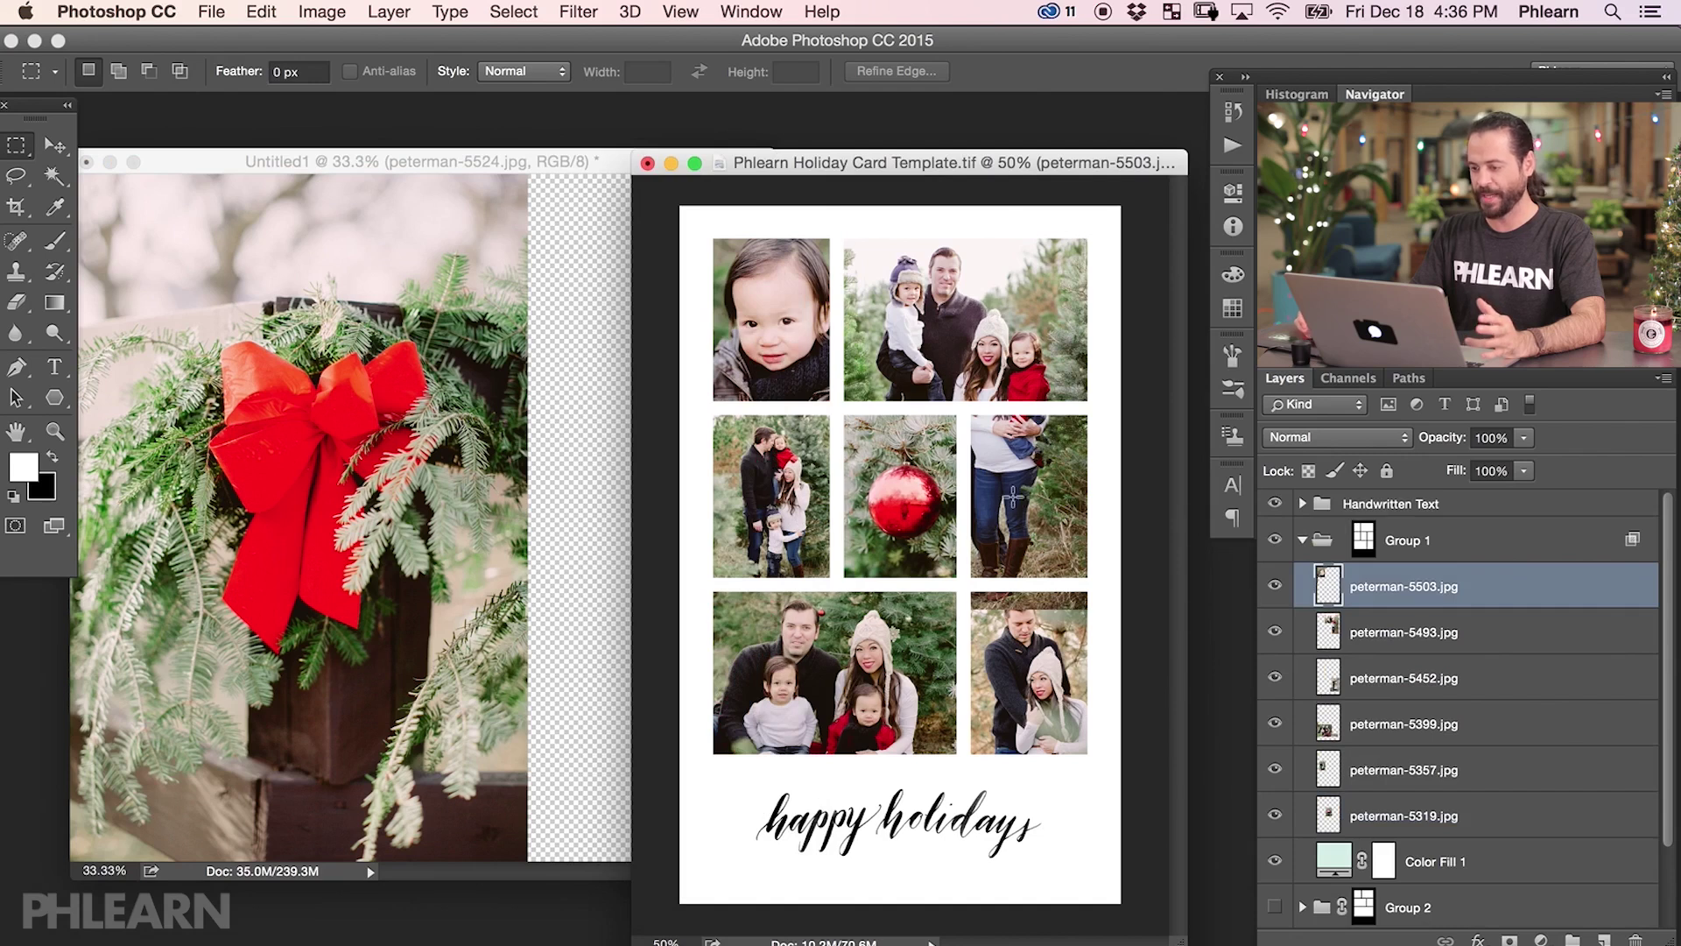
# Step: Delete the peterman-5493.jpg layer's excess over the bottom-right frame and clear the selection
pyautogui.click(1275, 631)
pyautogui.click(1275, 631)
pyautogui.click(1379, 648)
pyautogui.moveTo(1028, 705); pyautogui.dragTo(1133, 595)
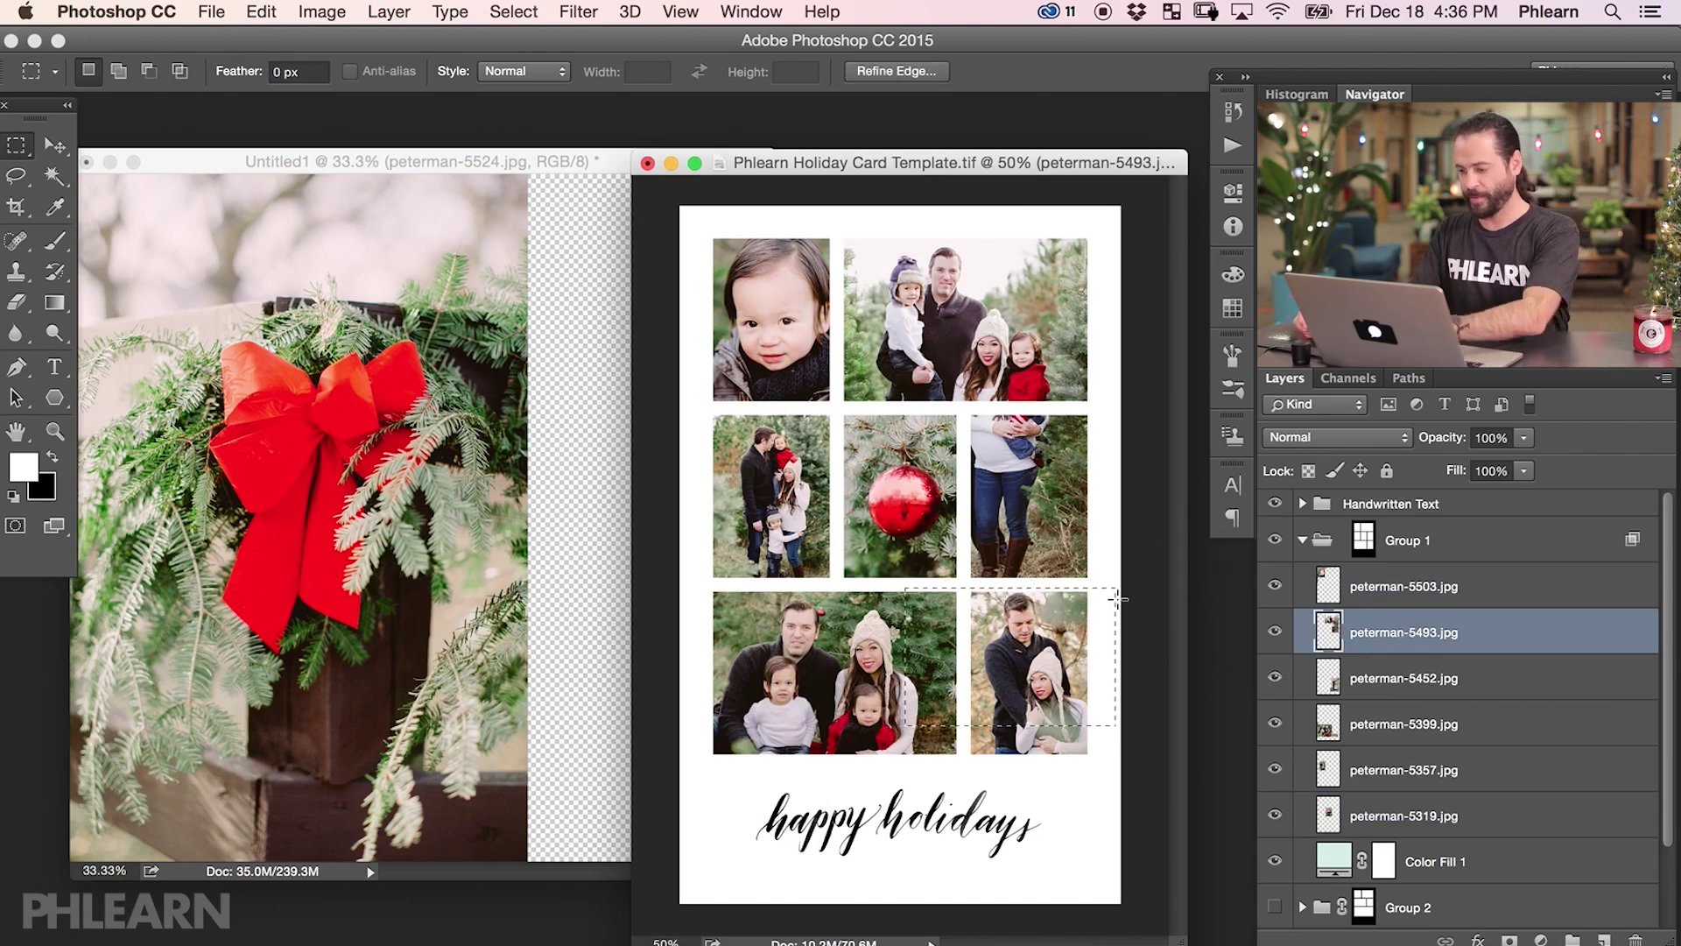
pyautogui.press('super+d')
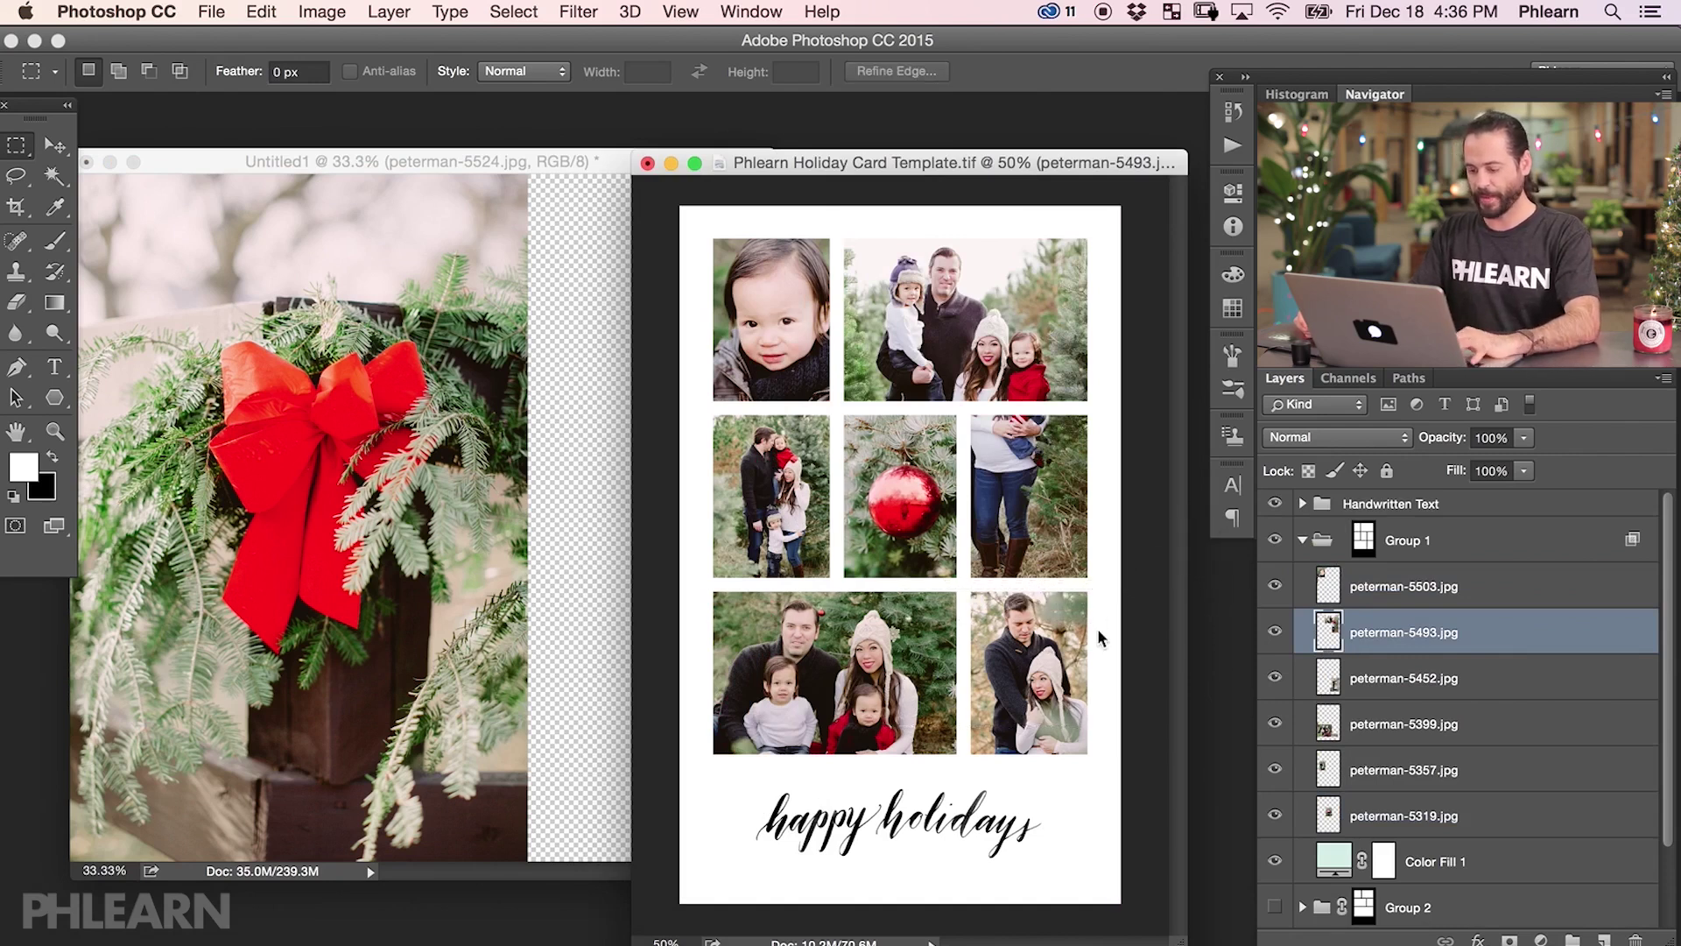
# Step: Show the card in full-screen mode and select the Happy Holidays layer inside the Handwritten Text group
pyautogui.press('f')
pyautogui.press('super+equal')
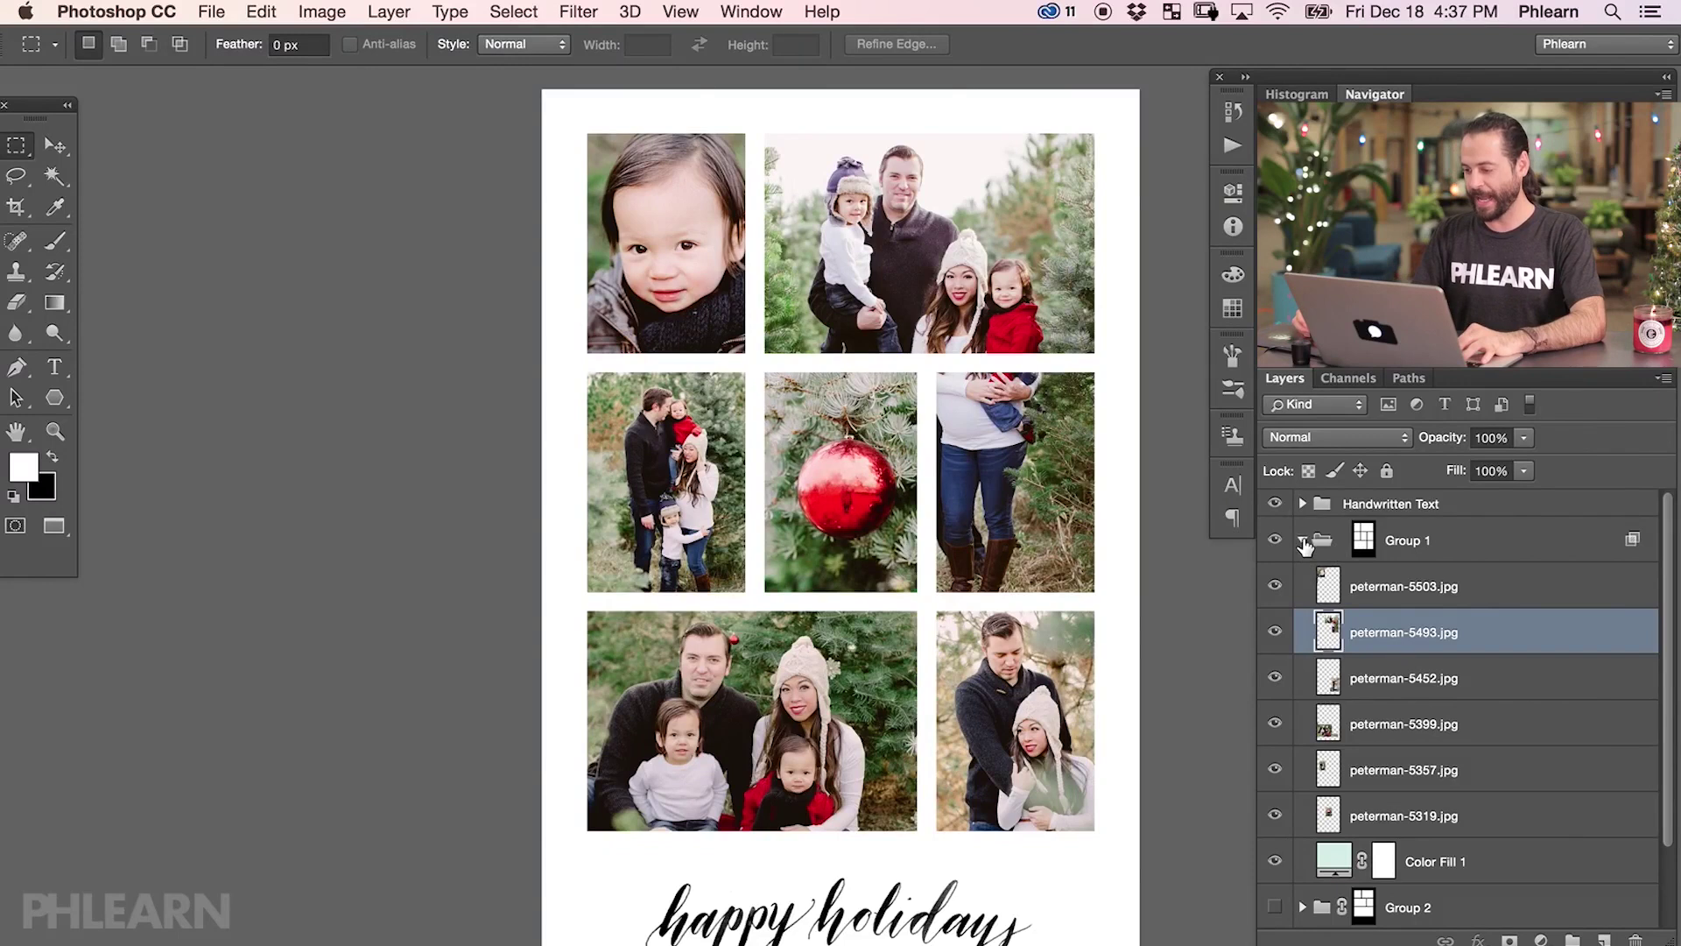
pyautogui.click(1303, 541)
pyautogui.click(1312, 505)
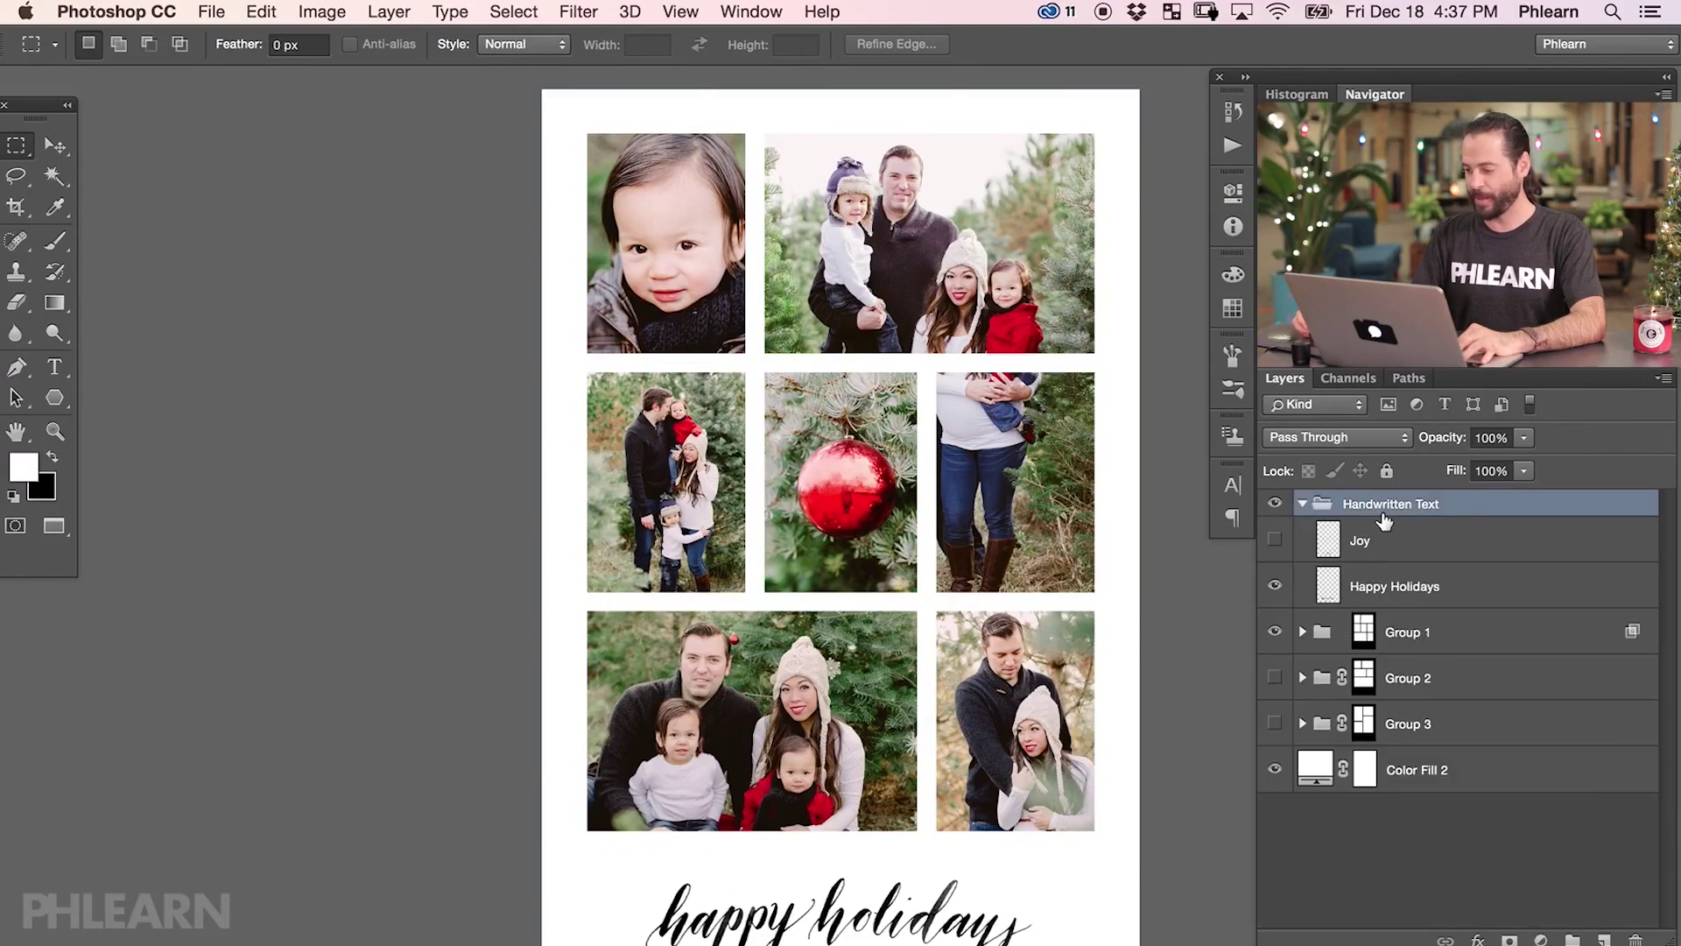
pyautogui.click(1407, 598)
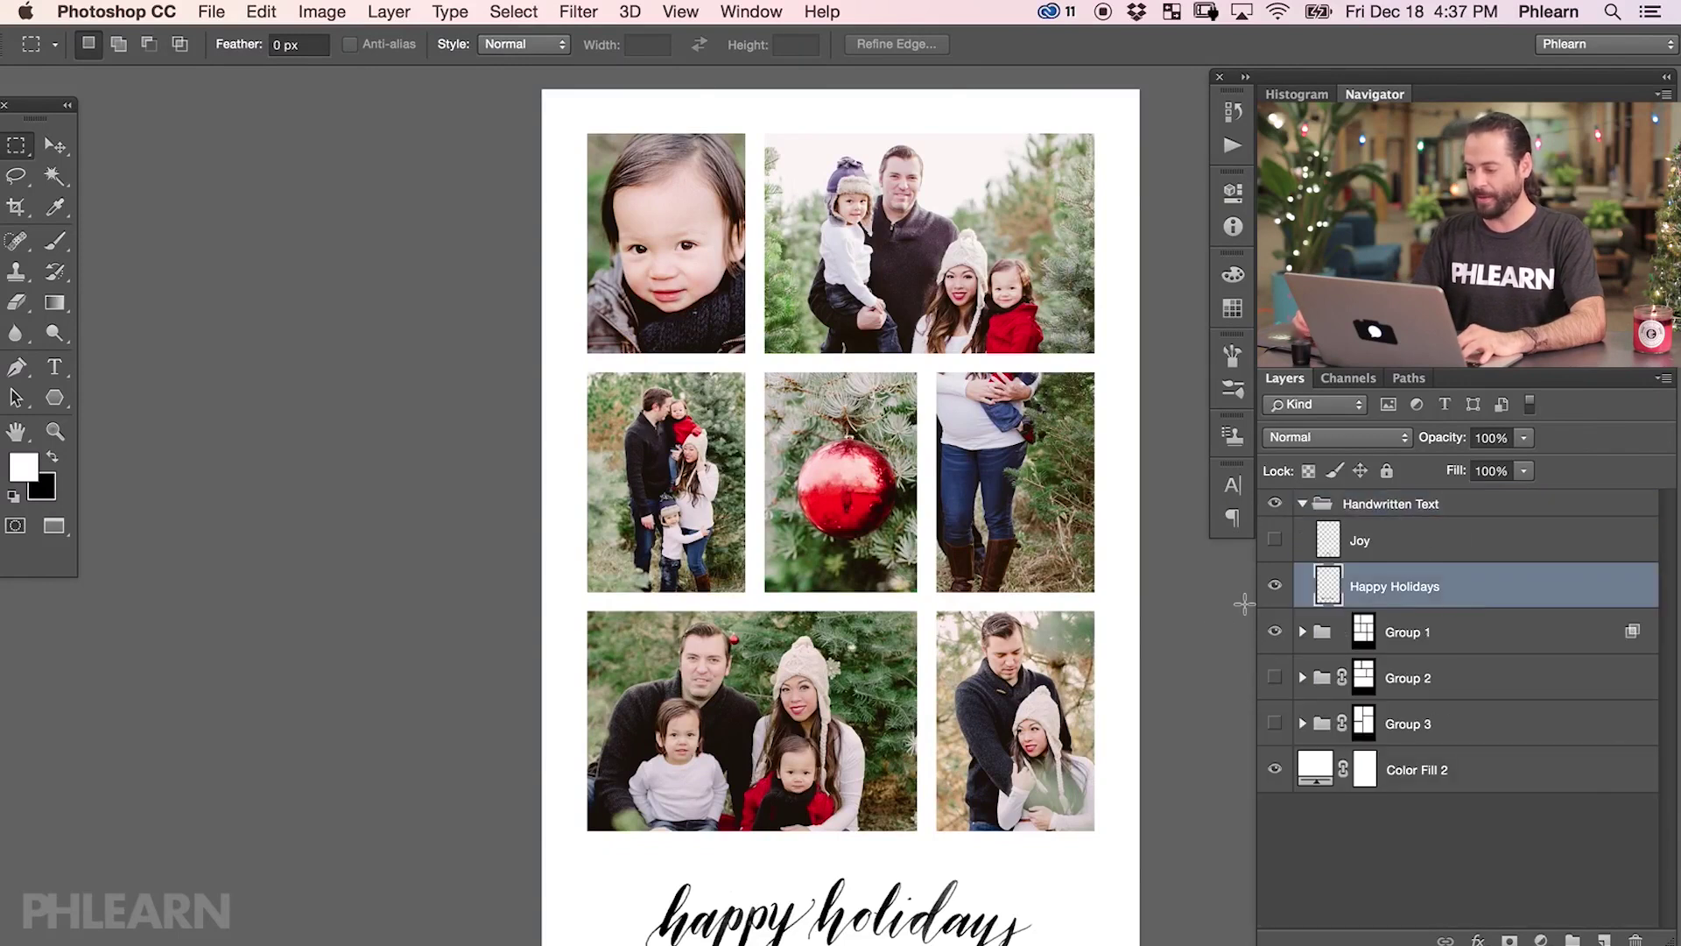
pyautogui.press('v')
pyautogui.moveTo(878, 717); pyautogui.dragTo(880, 792)
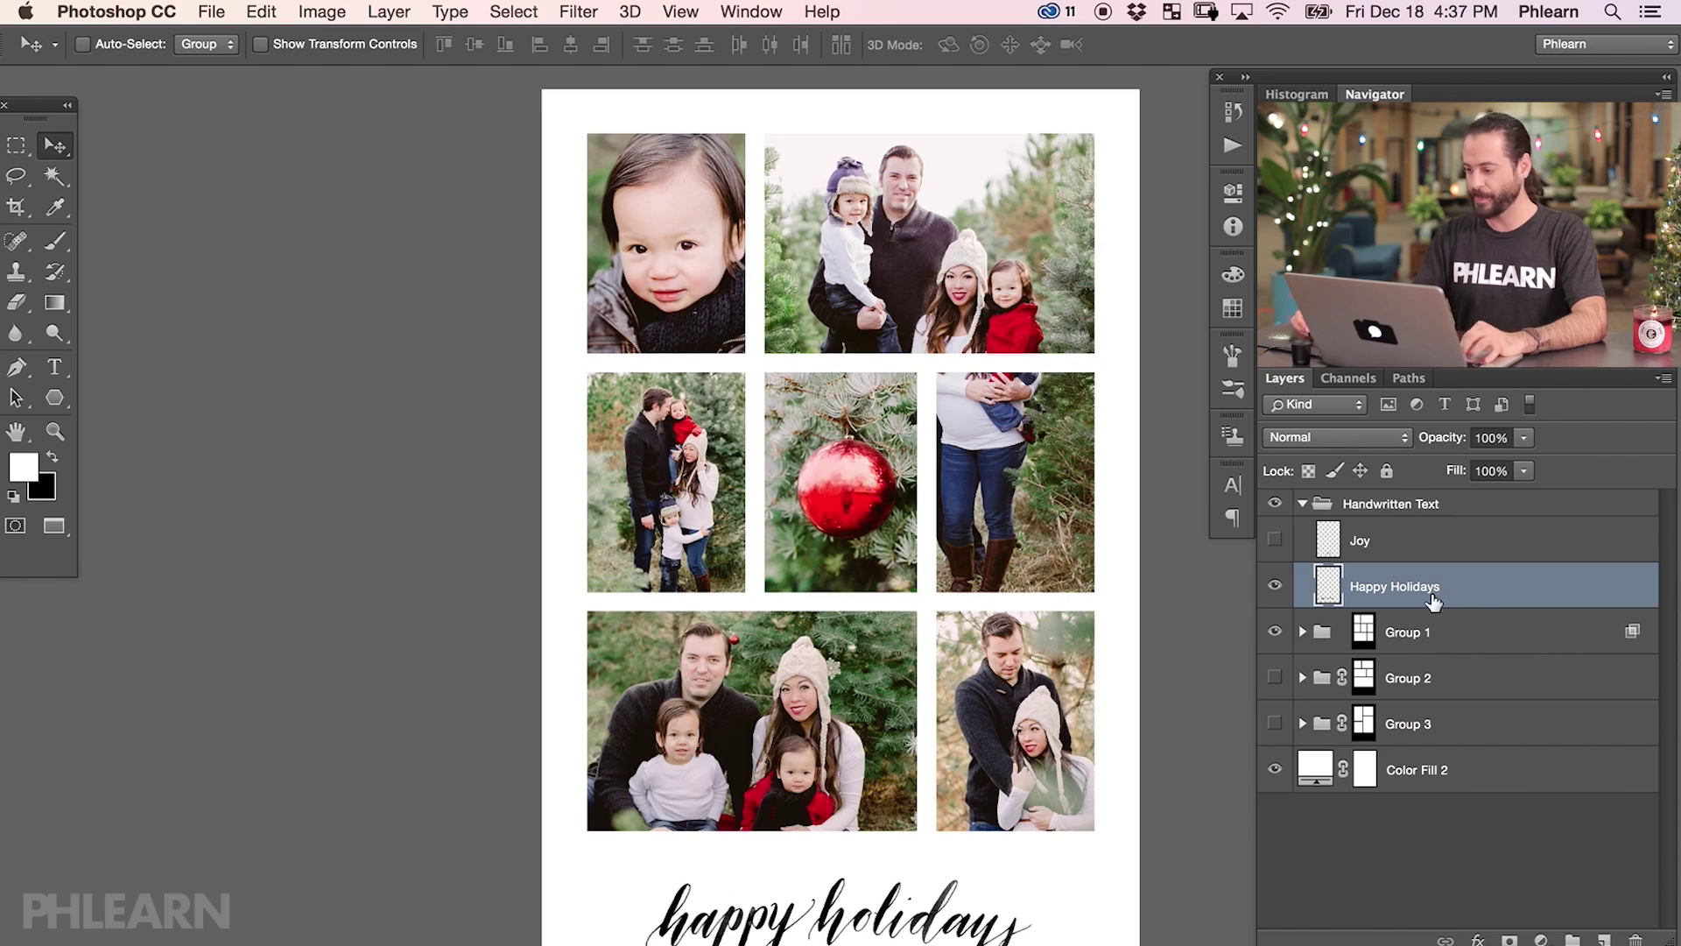
# Step: Add a Color Overlay effect to the Happy Holidays layer and keep the ornament photo unobstructed by the dialog
pyautogui.doubleClick(1490, 586)
pyautogui.moveTo(1049, 224); pyautogui.dragTo(922, 248)
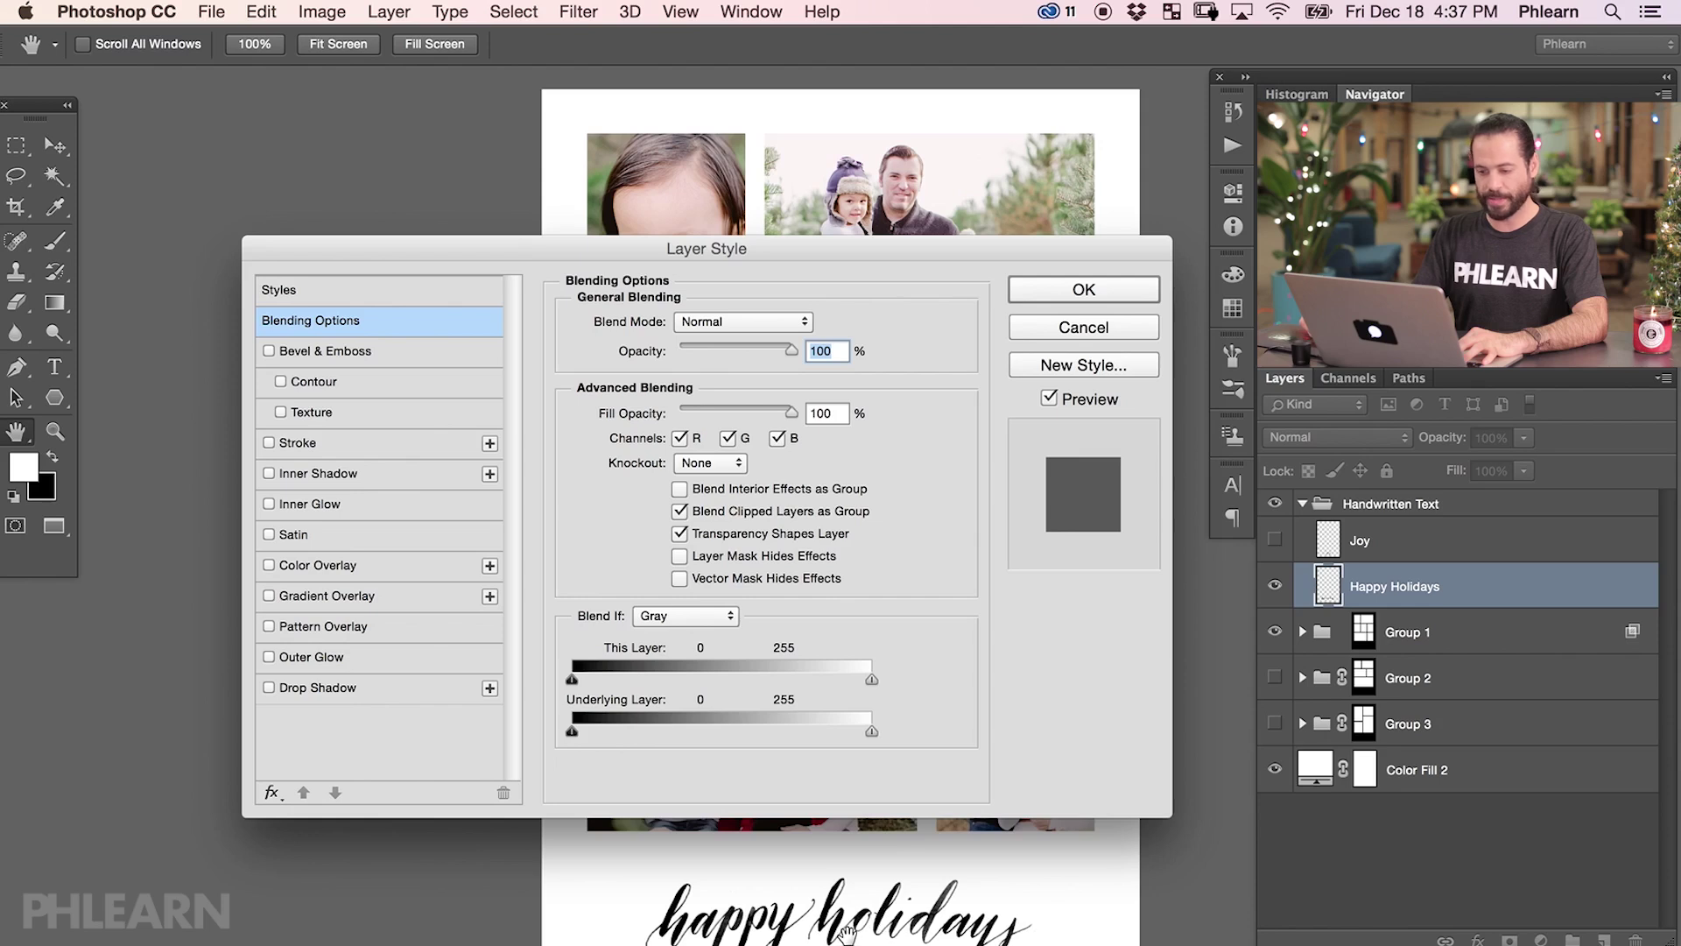
pyautogui.click(269, 566)
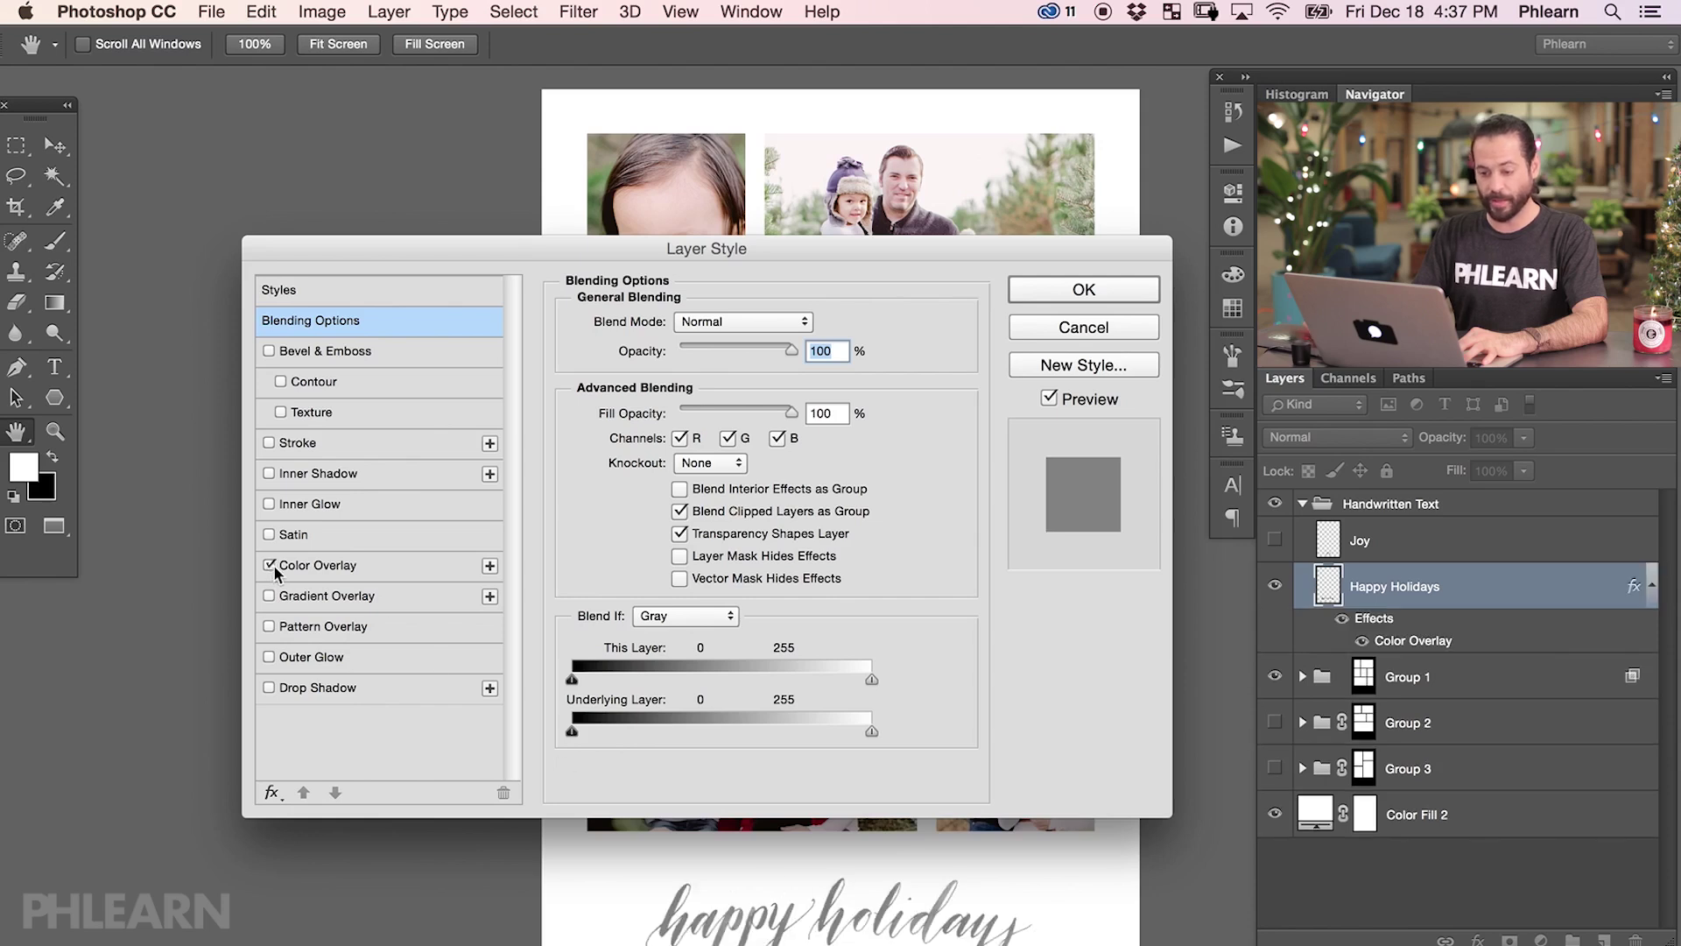
pyautogui.click(324, 567)
pyautogui.moveTo(869, 273); pyautogui.dragTo(841, 591)
# Step: Set the overlay color to the red sampled from the ornament (#f30c1a), apply it, and compare the greeting with and without it
pyautogui.click(780, 643)
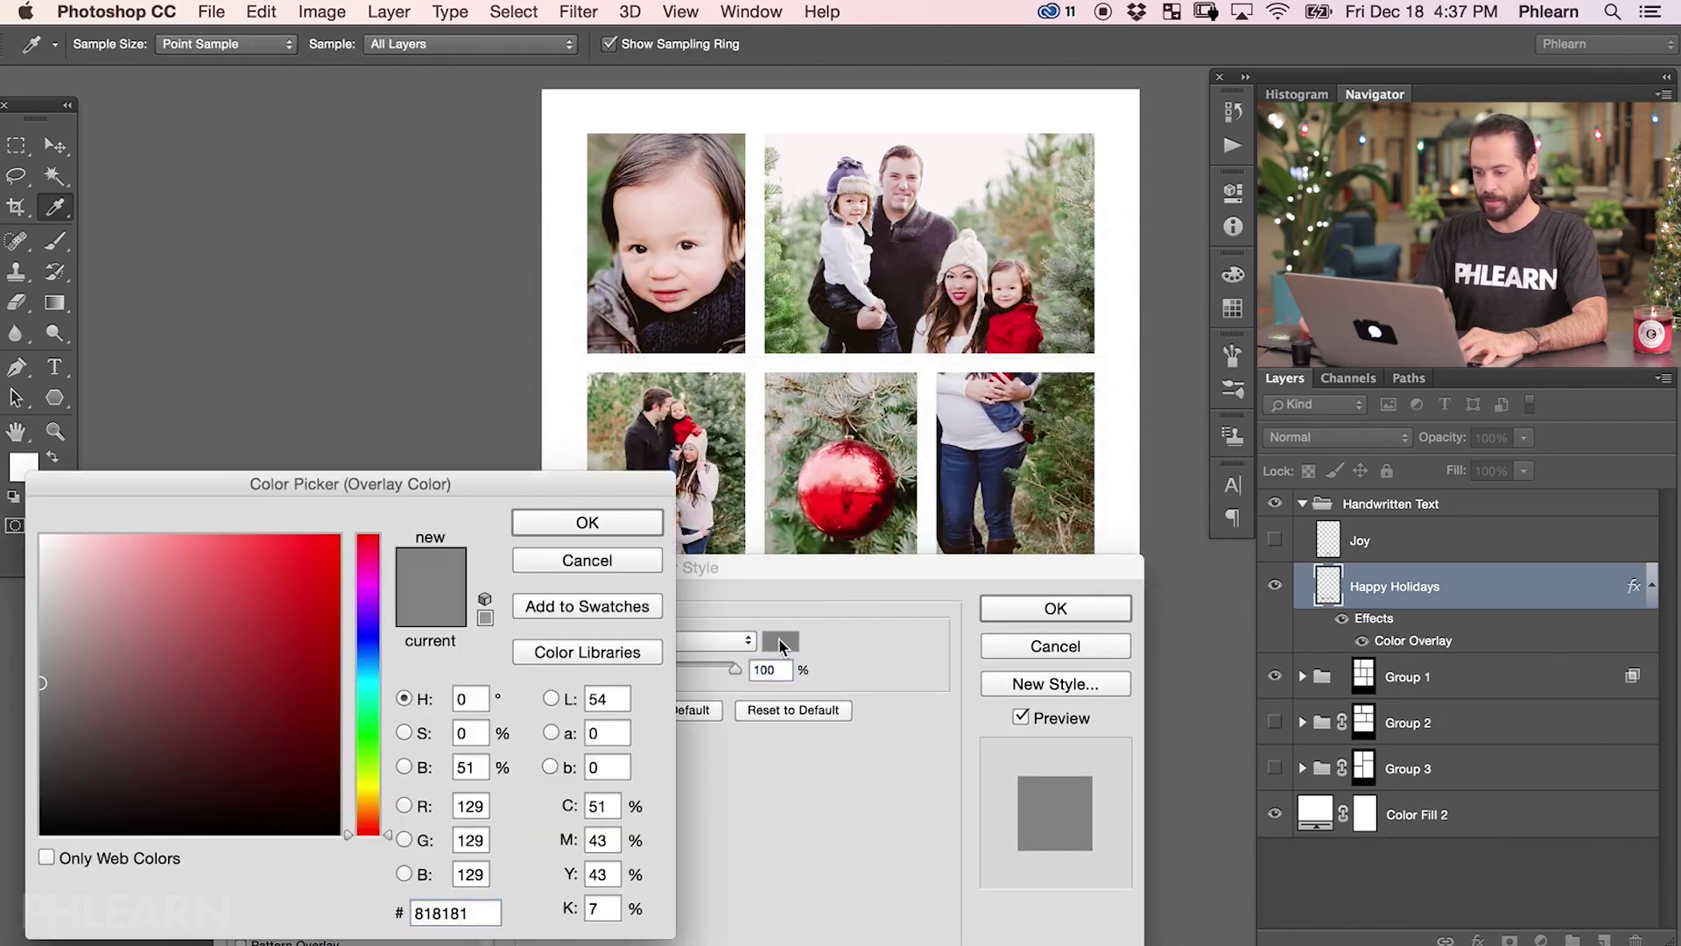
pyautogui.moveTo(868, 496); pyautogui.dragTo(867, 497)
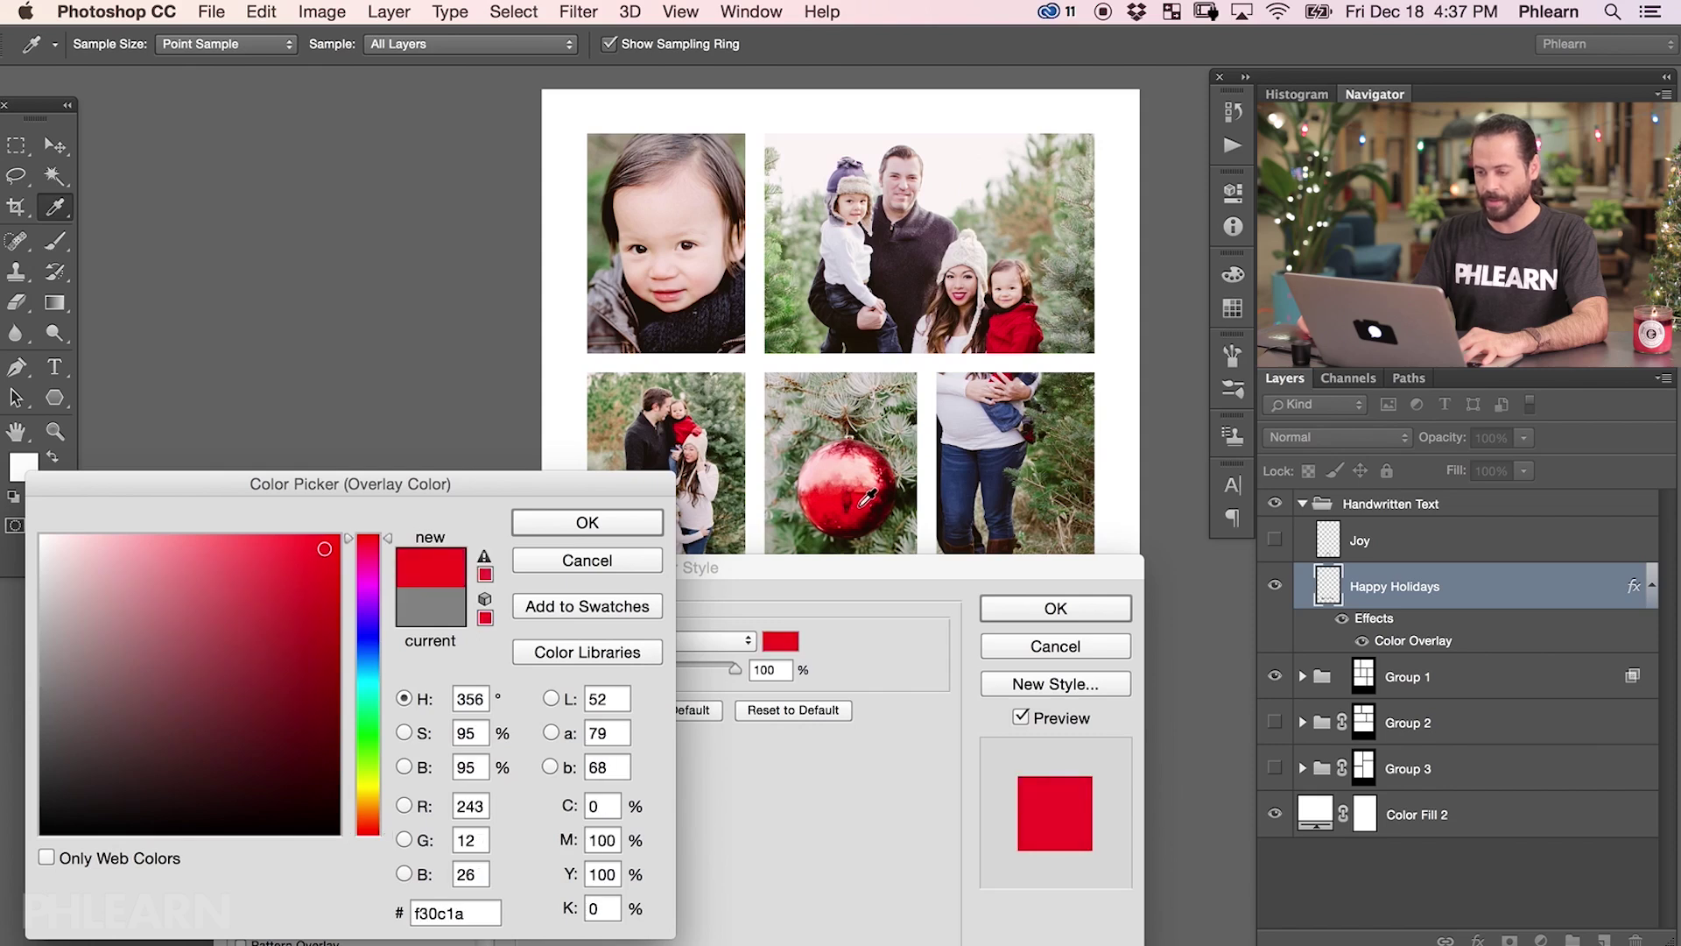
pyautogui.click(598, 524)
pyautogui.click(1073, 607)
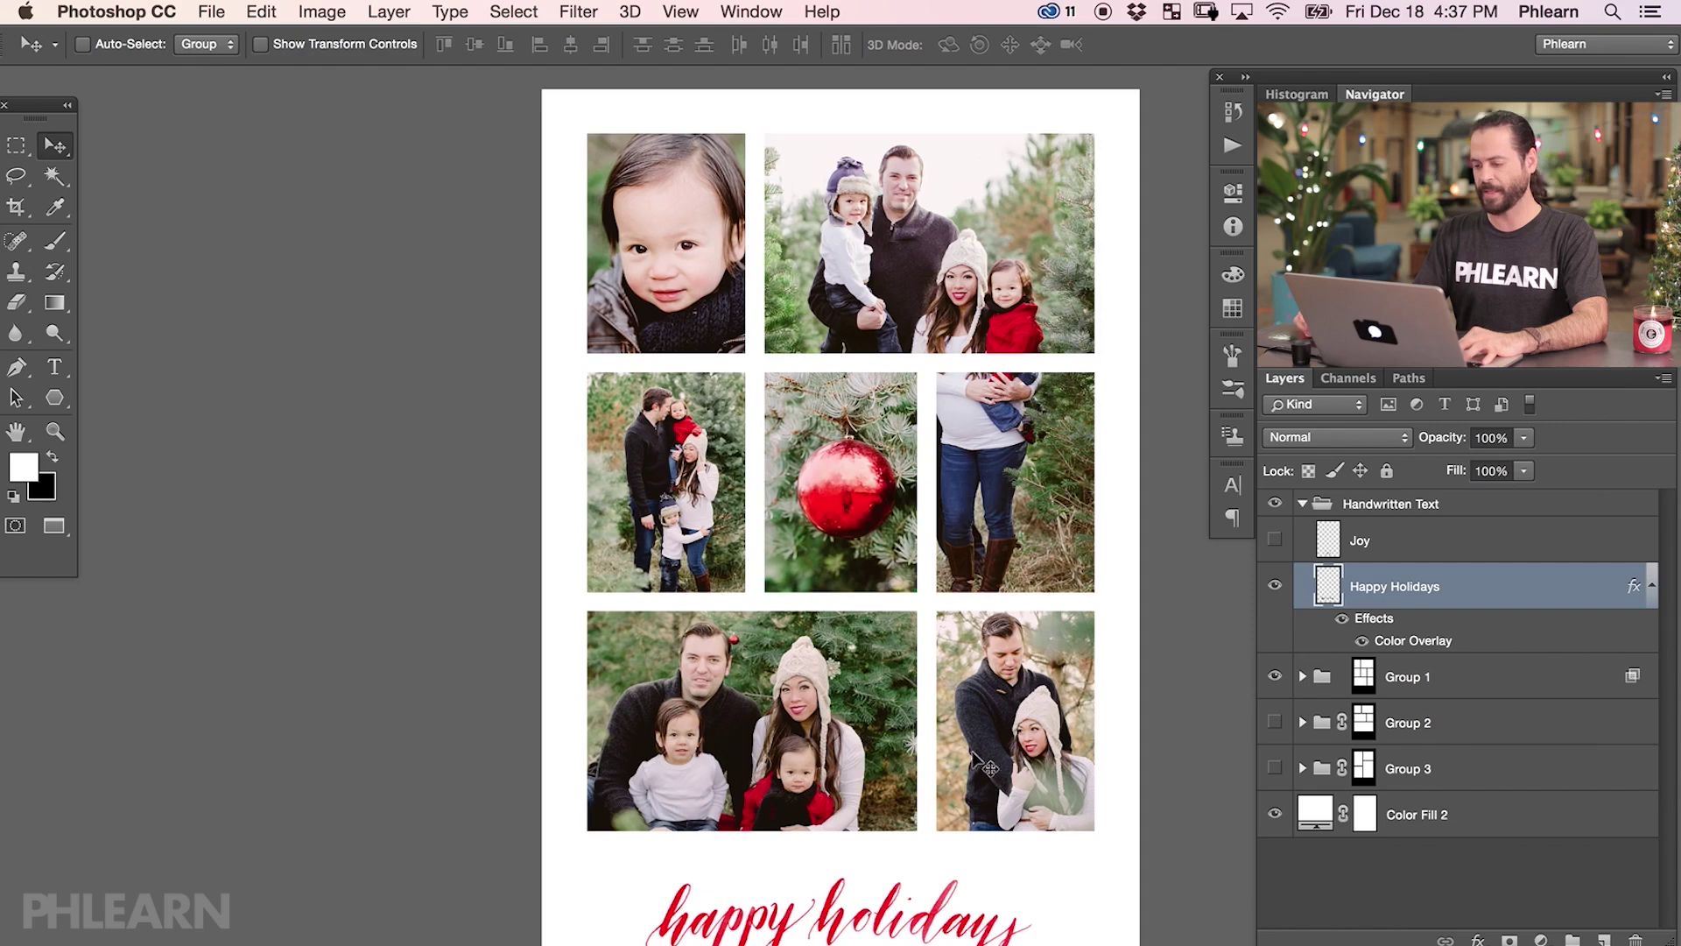
pyautogui.hotkey('ctrl', 'z')
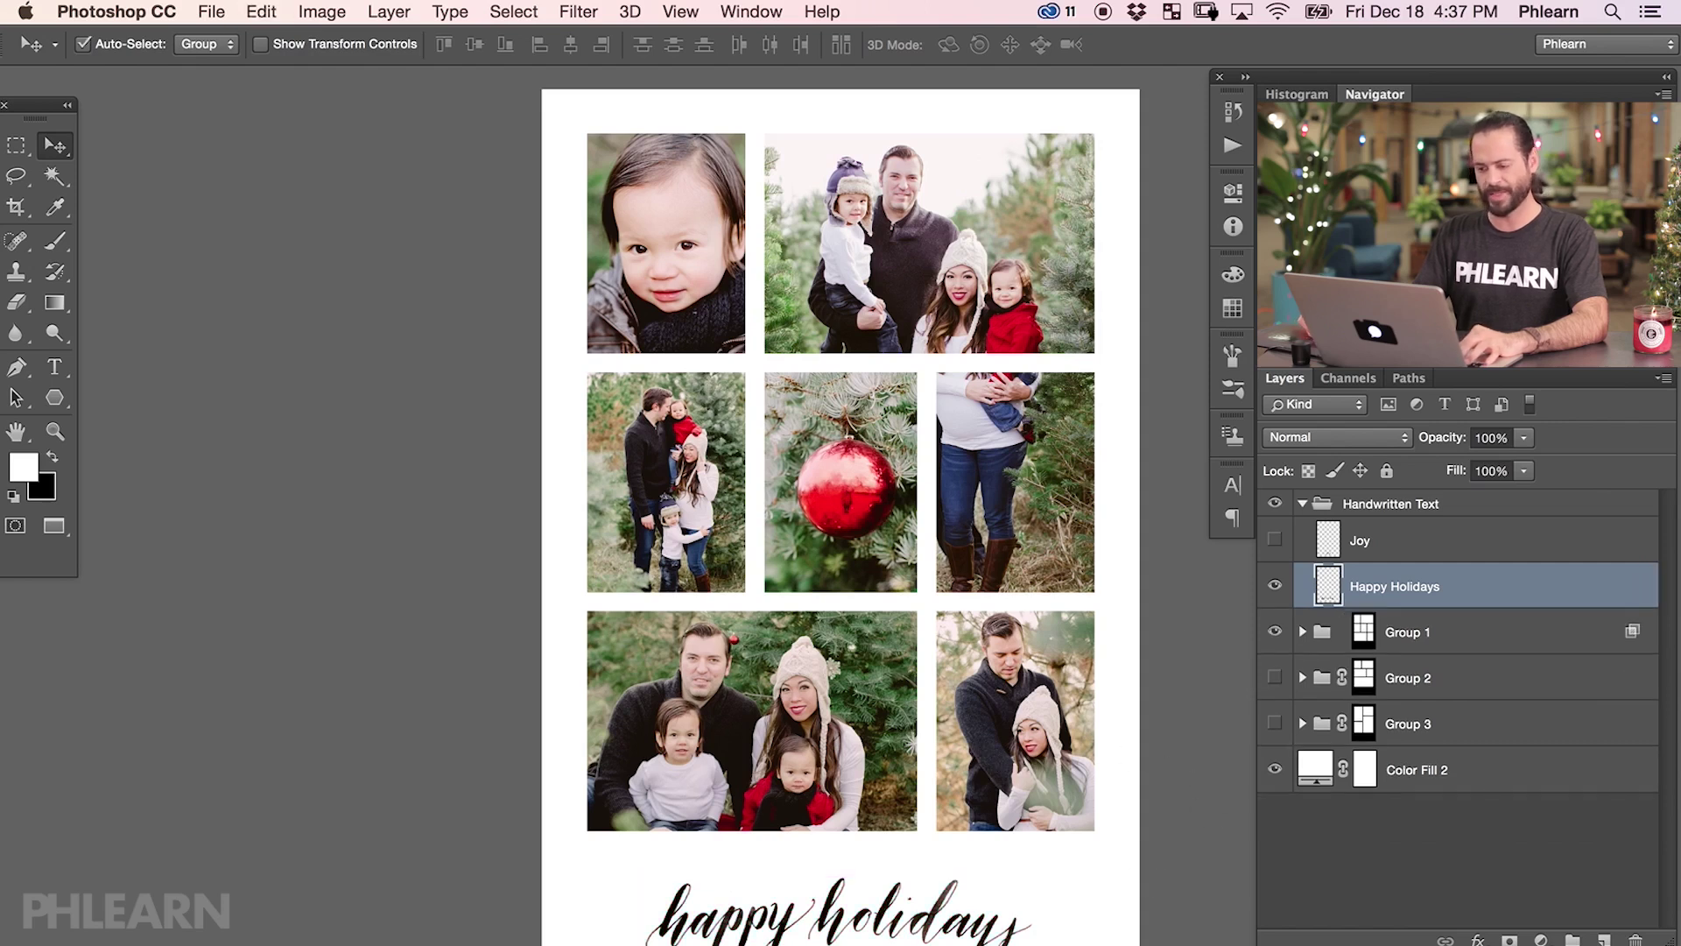
pyautogui.hotkey('ctrl', 'z')
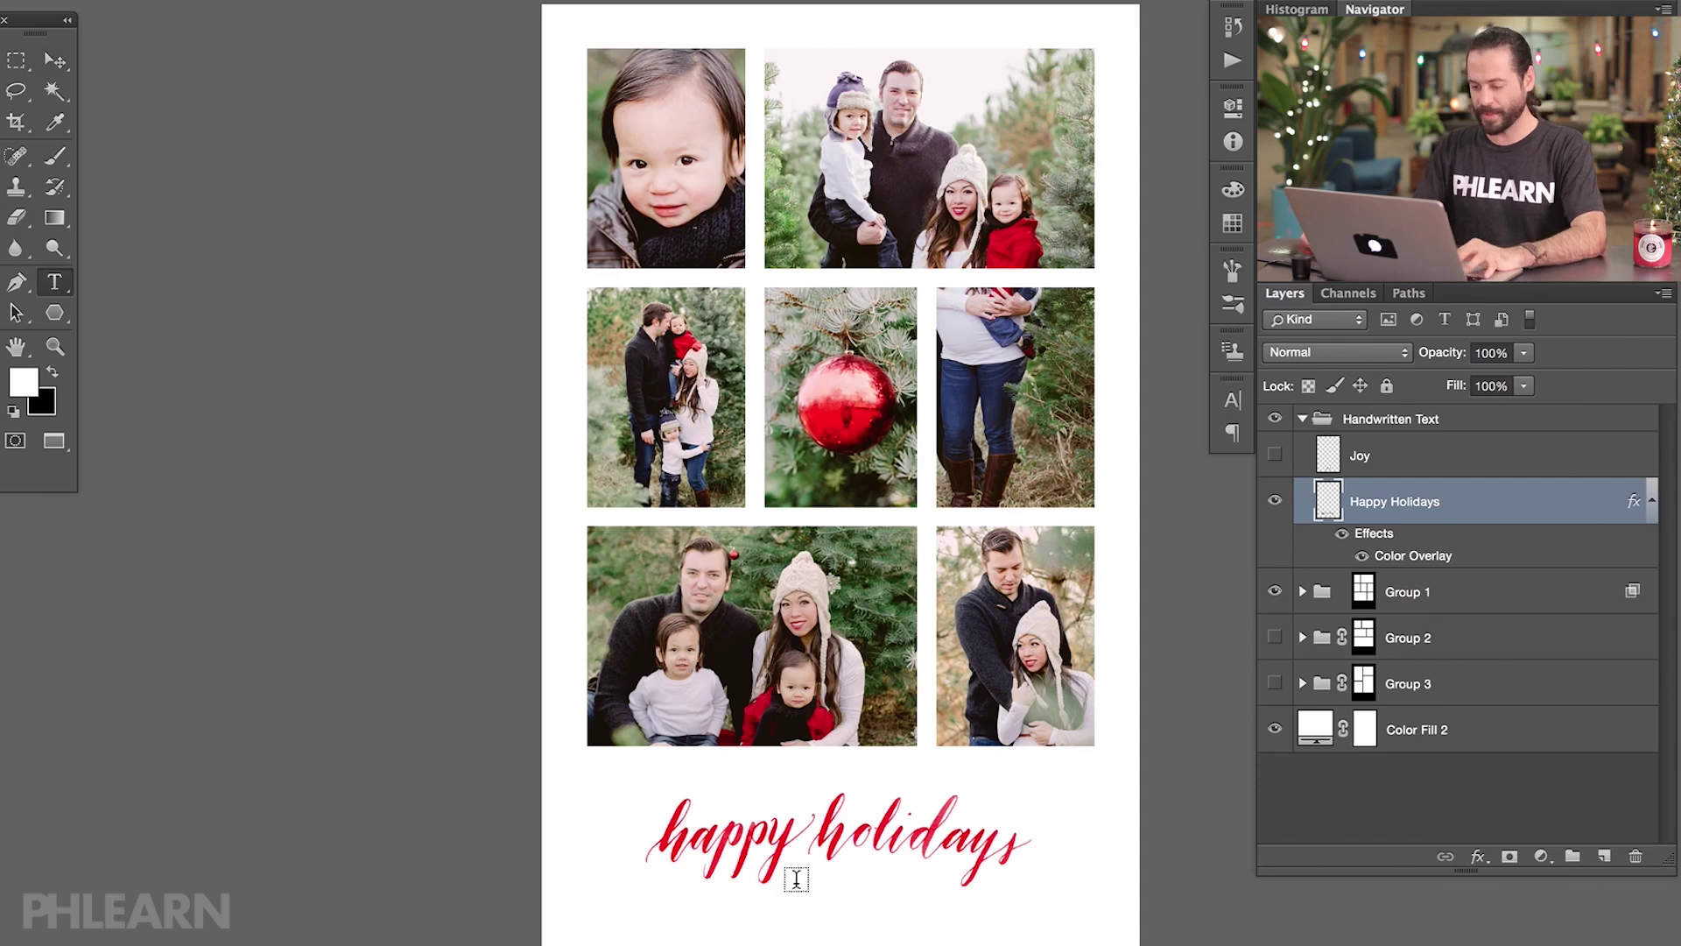
# Step: Add a text line with the family's name beneath the handwritten greeting and adjust its position
pyautogui.click(796, 879)
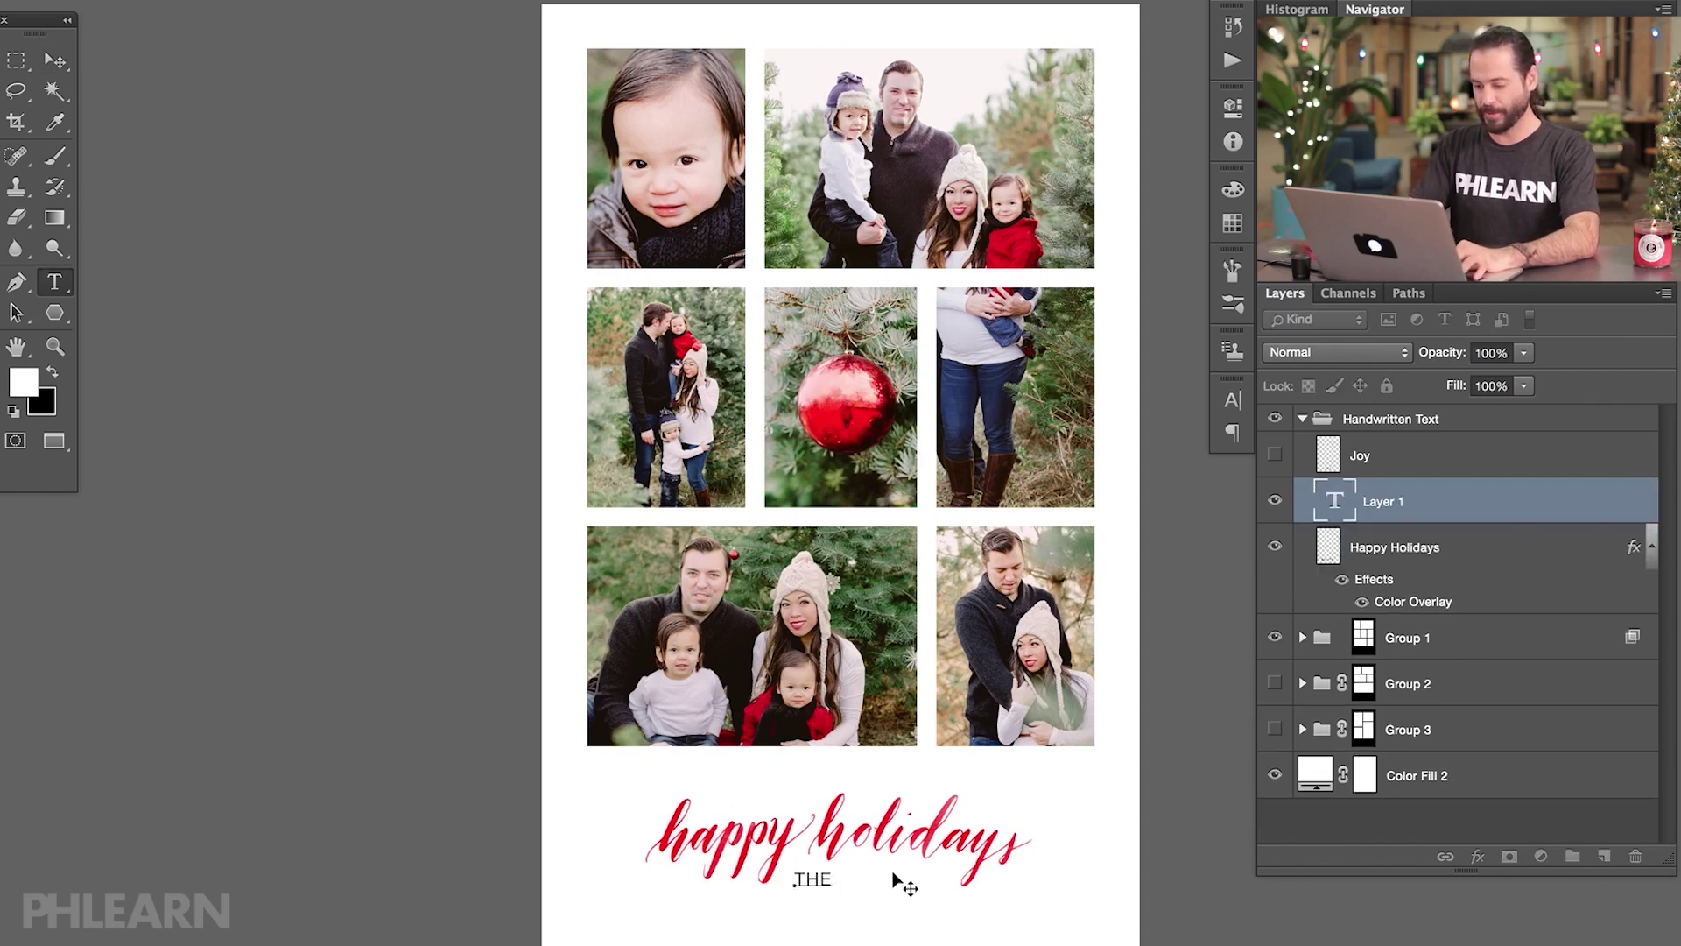
pyautogui.write('the petersons')
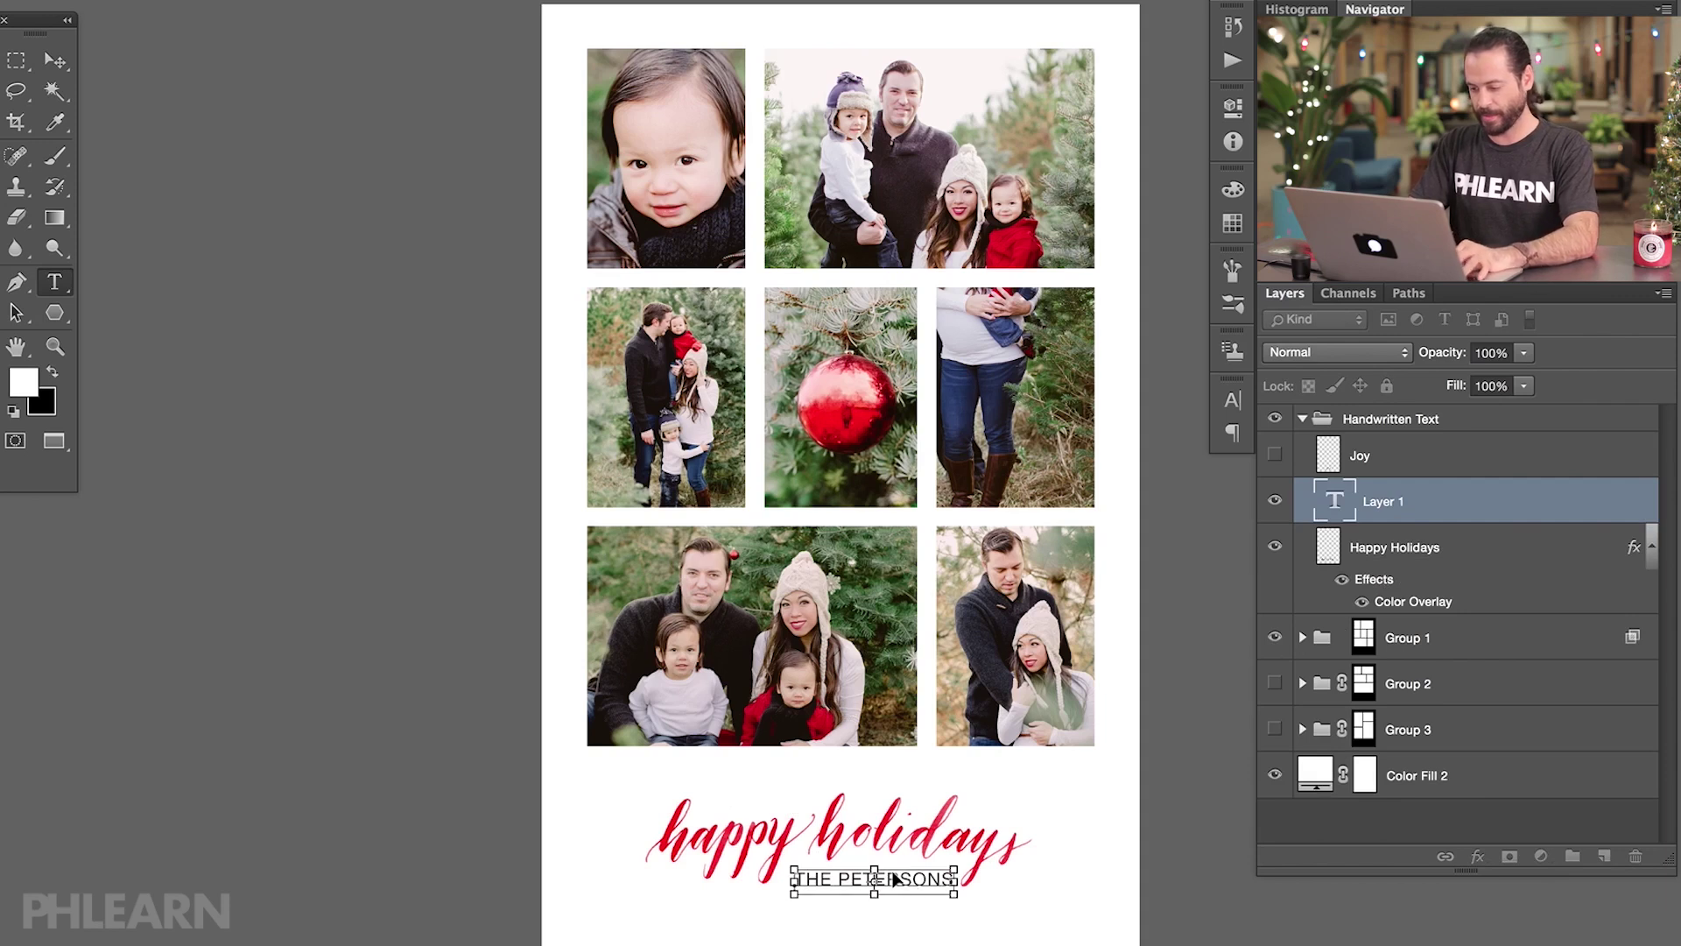
pyautogui.hotkey('ctrl', 'Return')
pyautogui.press('v')
pyautogui.moveTo(1055, 893); pyautogui.dragTo(1054, 886)
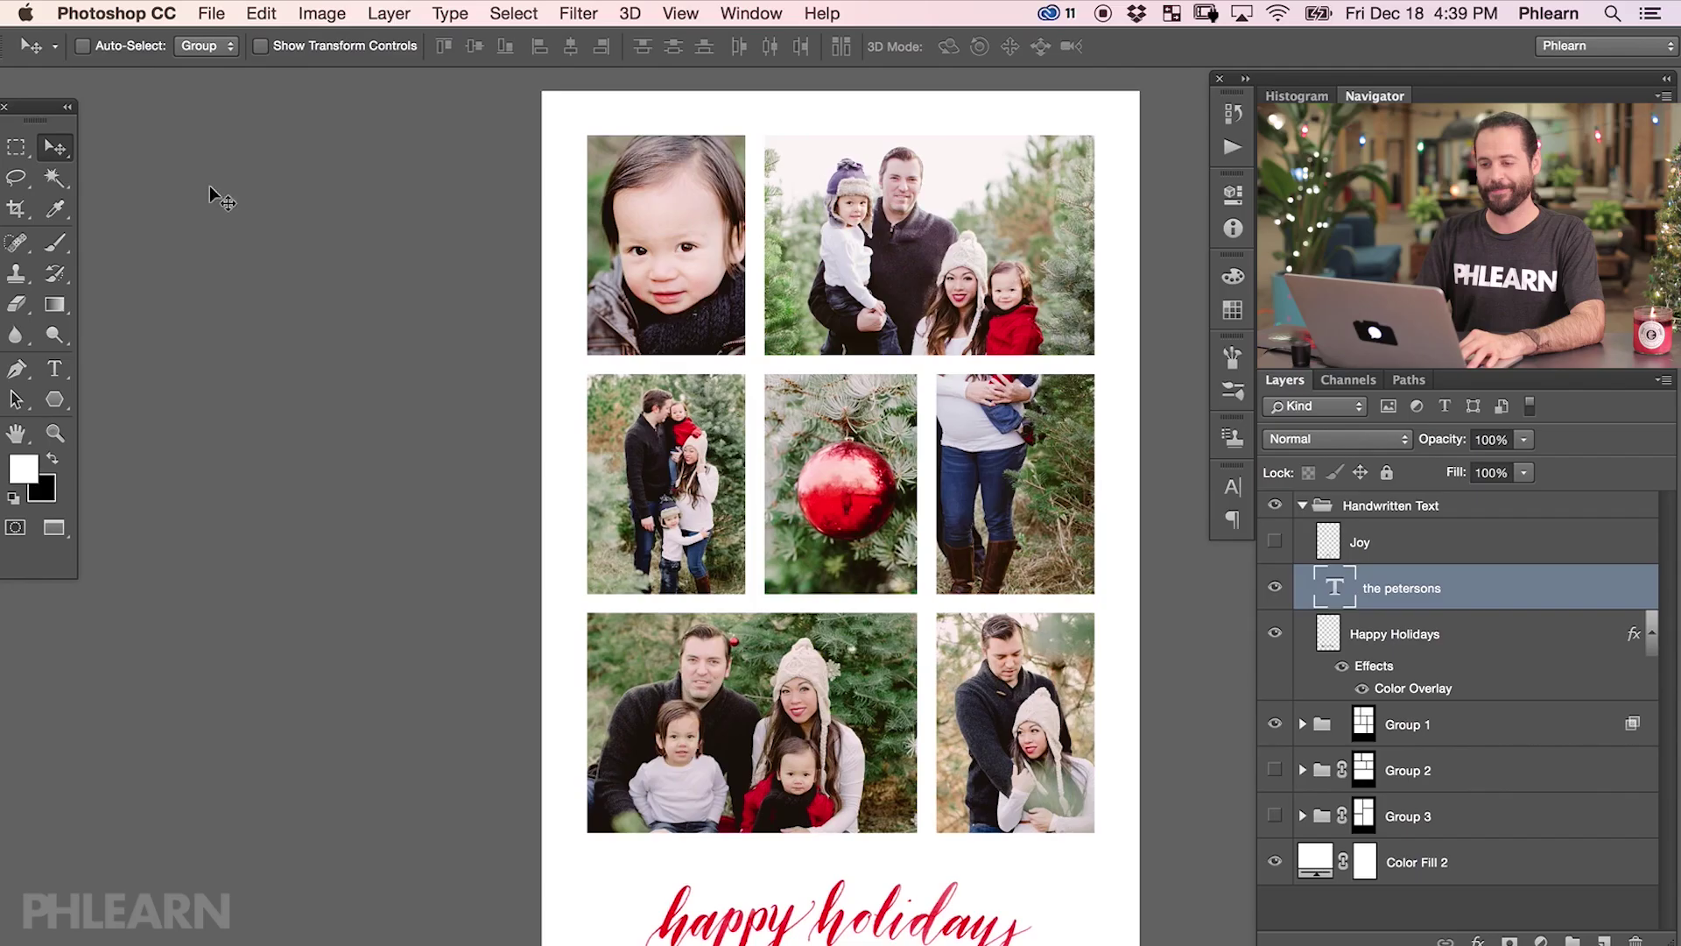
# Step: Export the card as a JPEG with Save for Web, naming the file with the family's name followed by "Holiday"
pyautogui.click(213, 12)
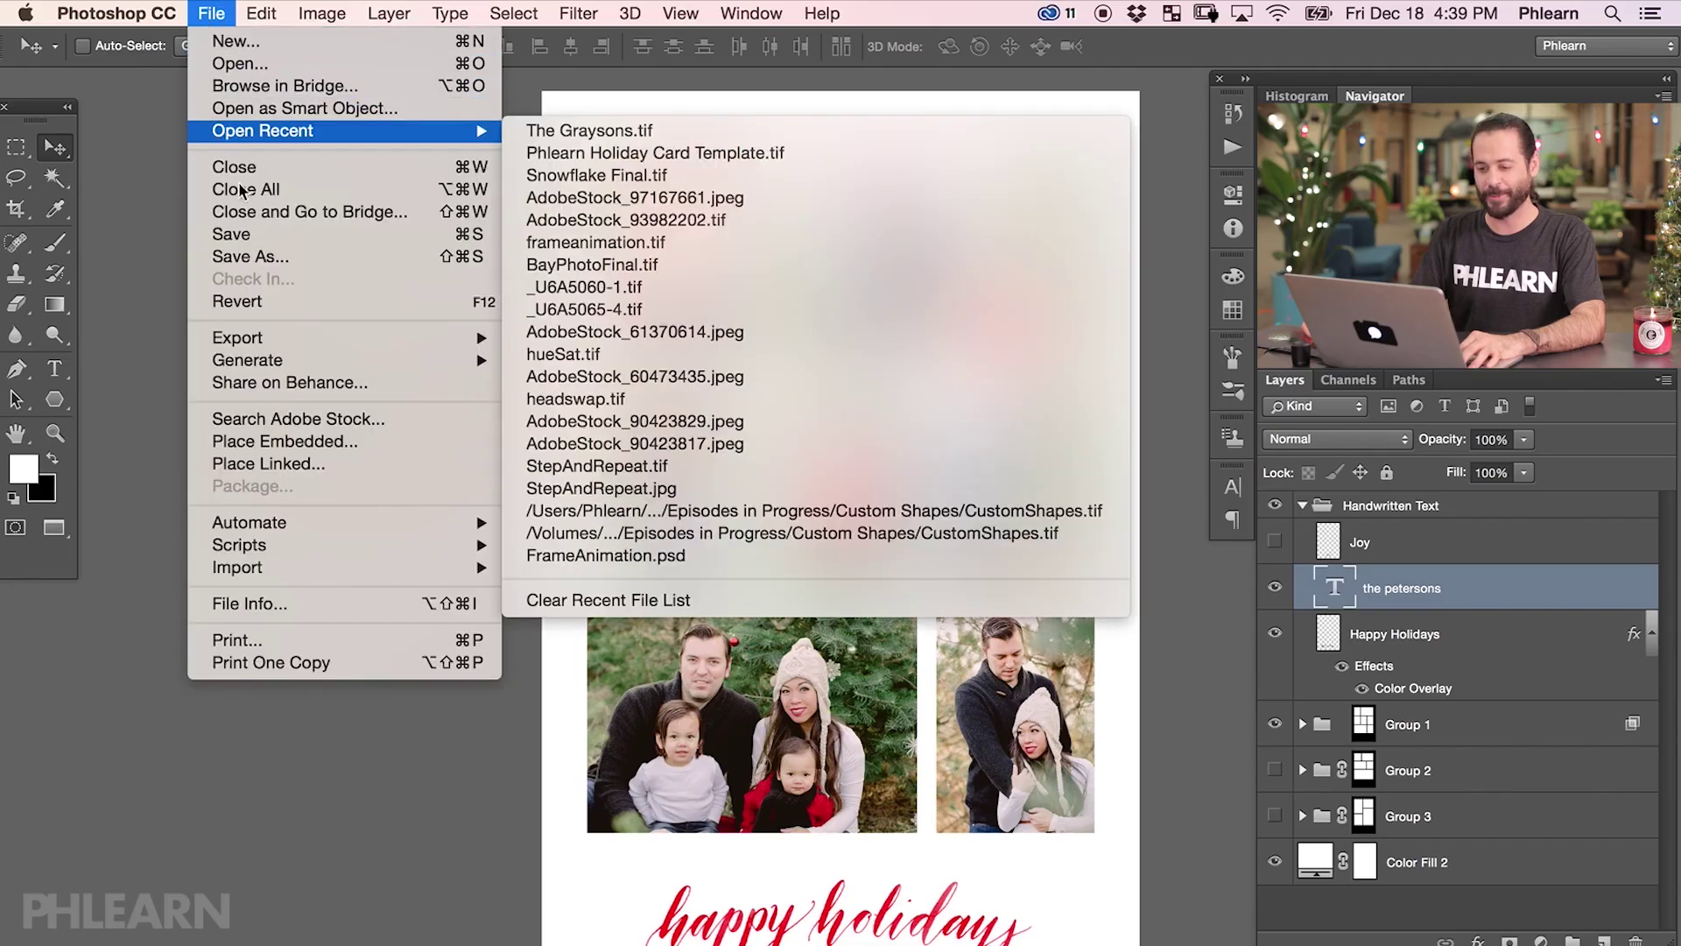
pyautogui.moveTo(315, 349)
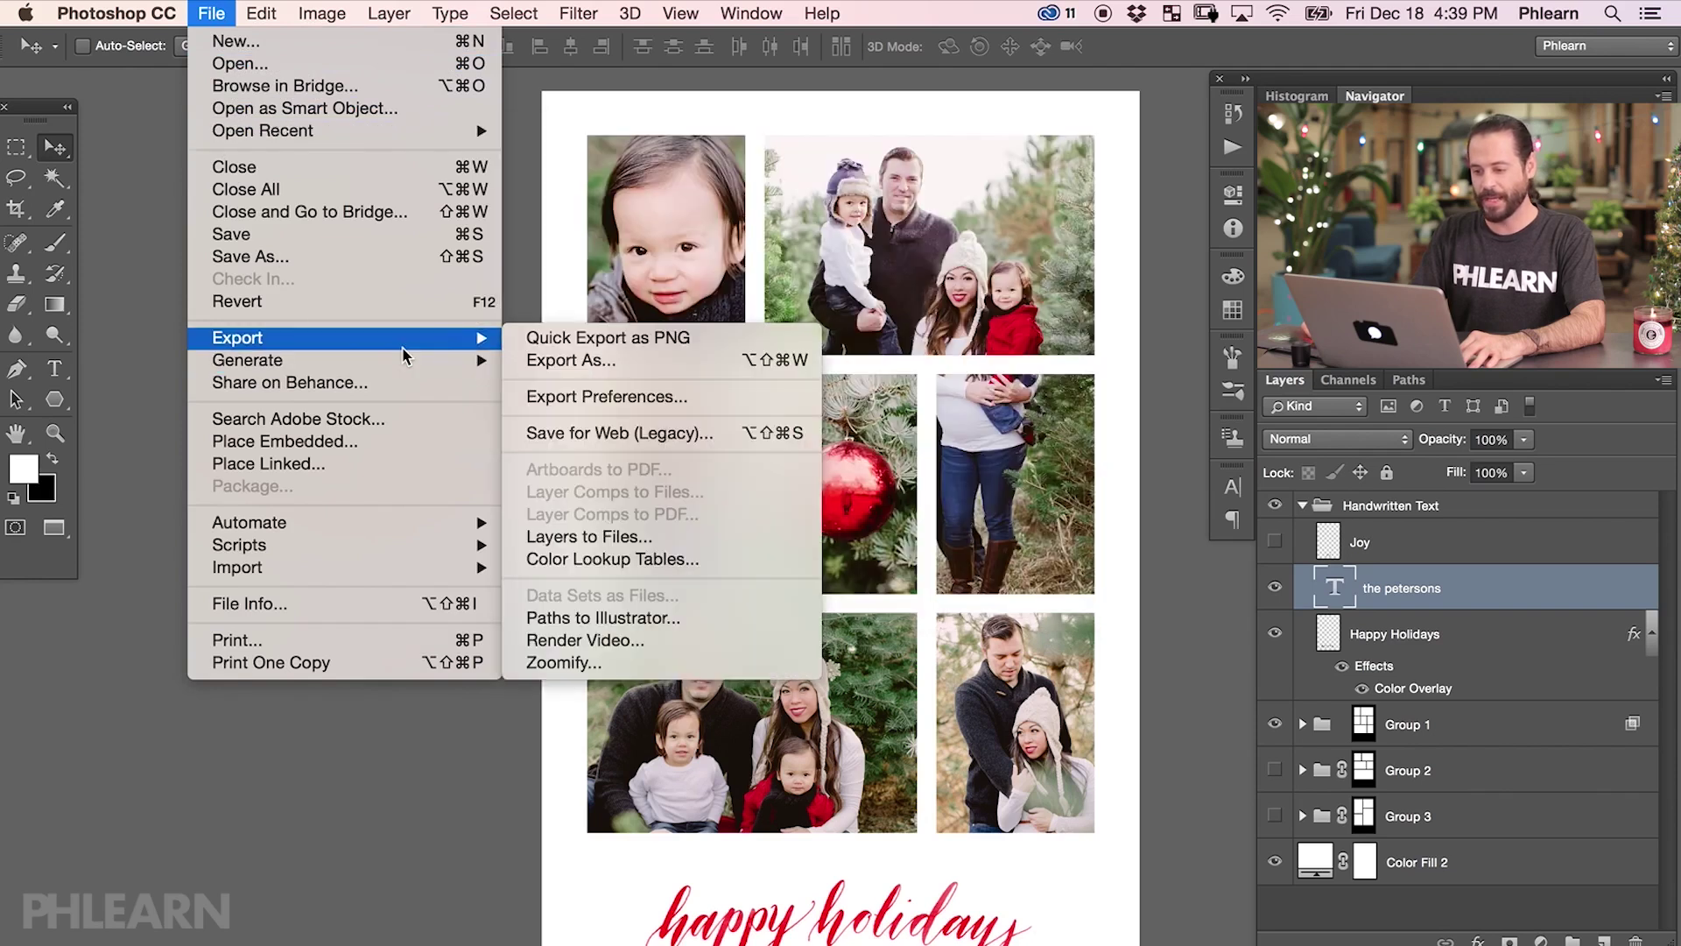
pyautogui.click(711, 435)
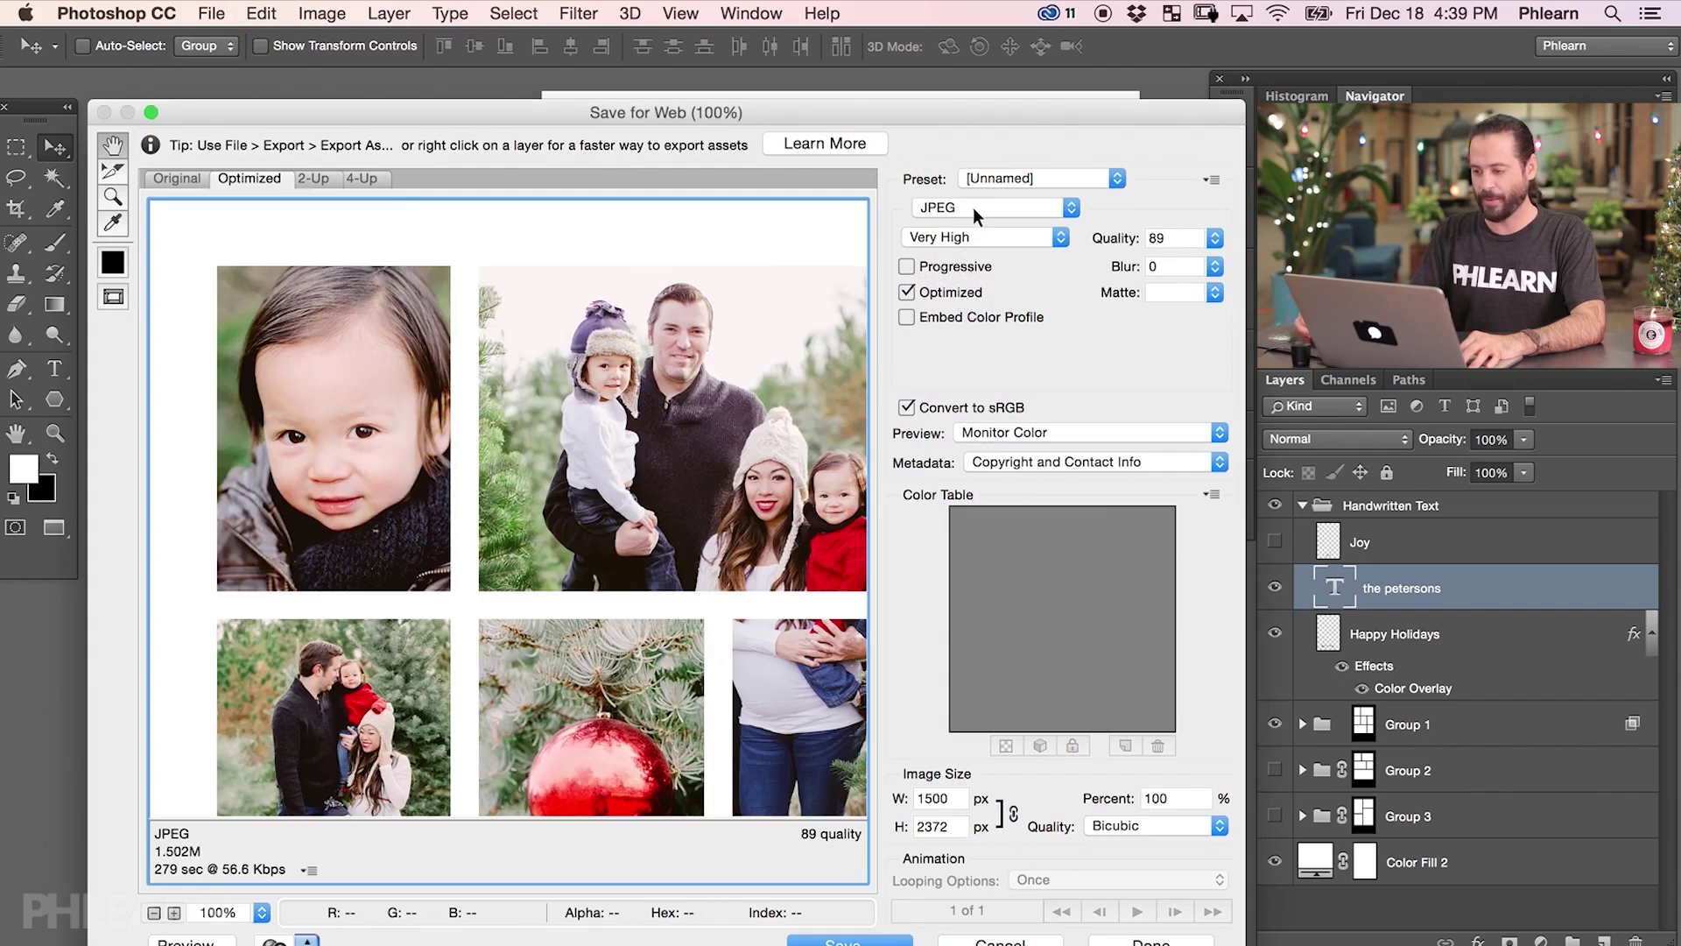
pyautogui.moveTo(724, 559); pyautogui.dragTo(656, 423)
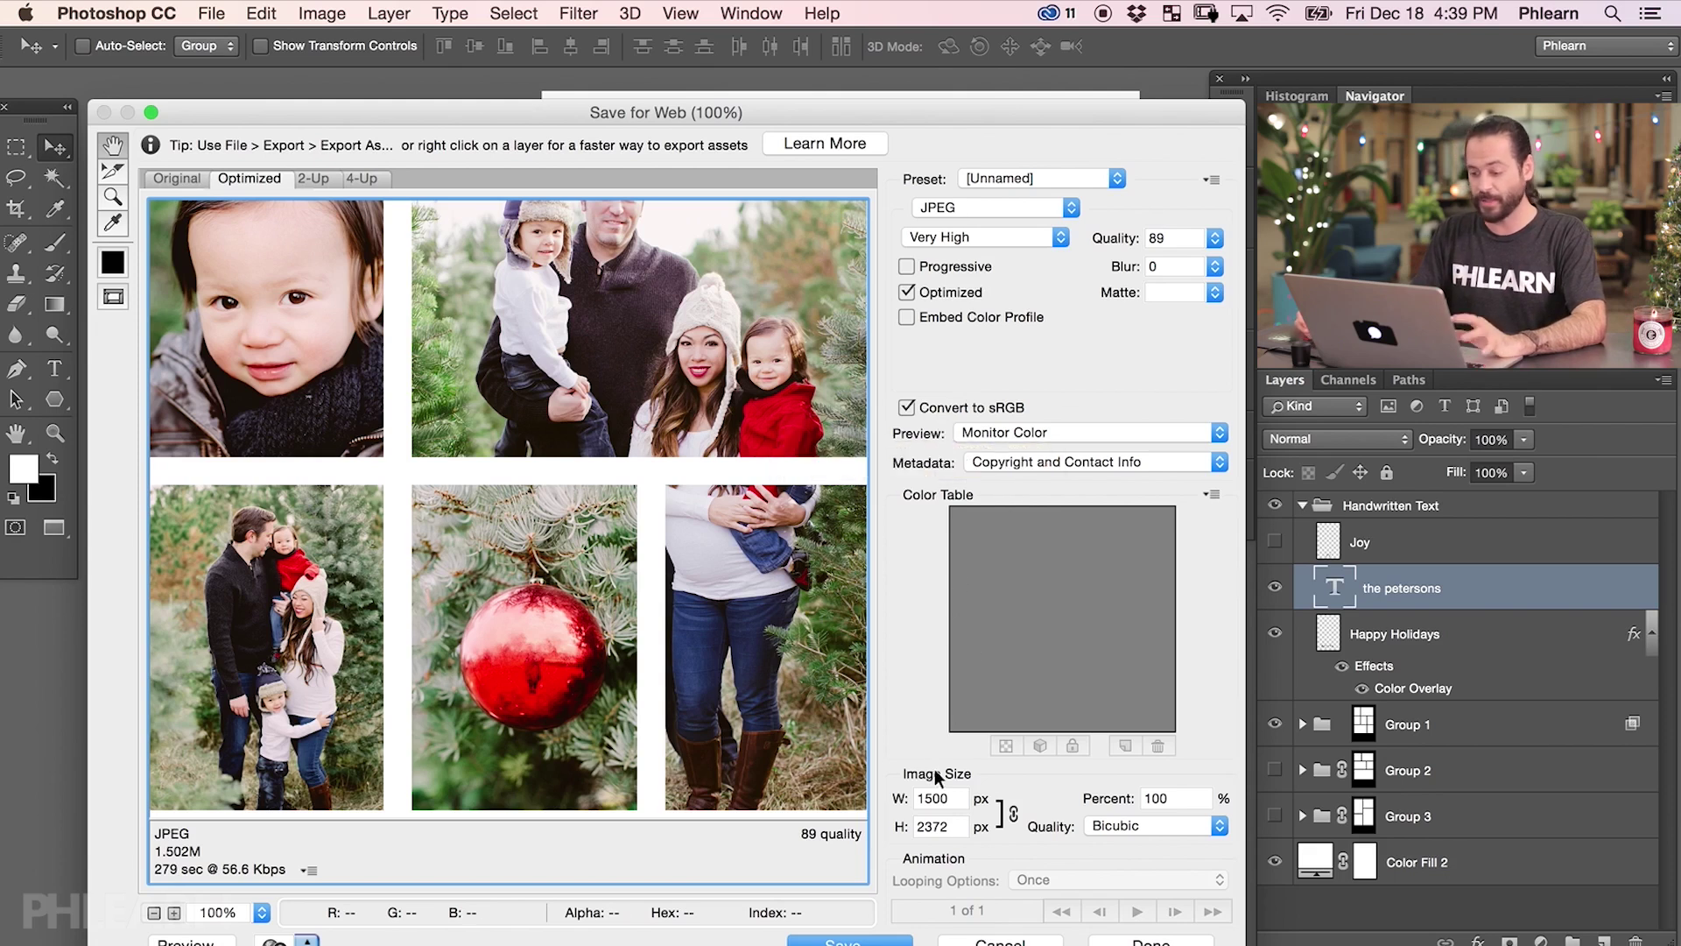
pyautogui.click(878, 938)
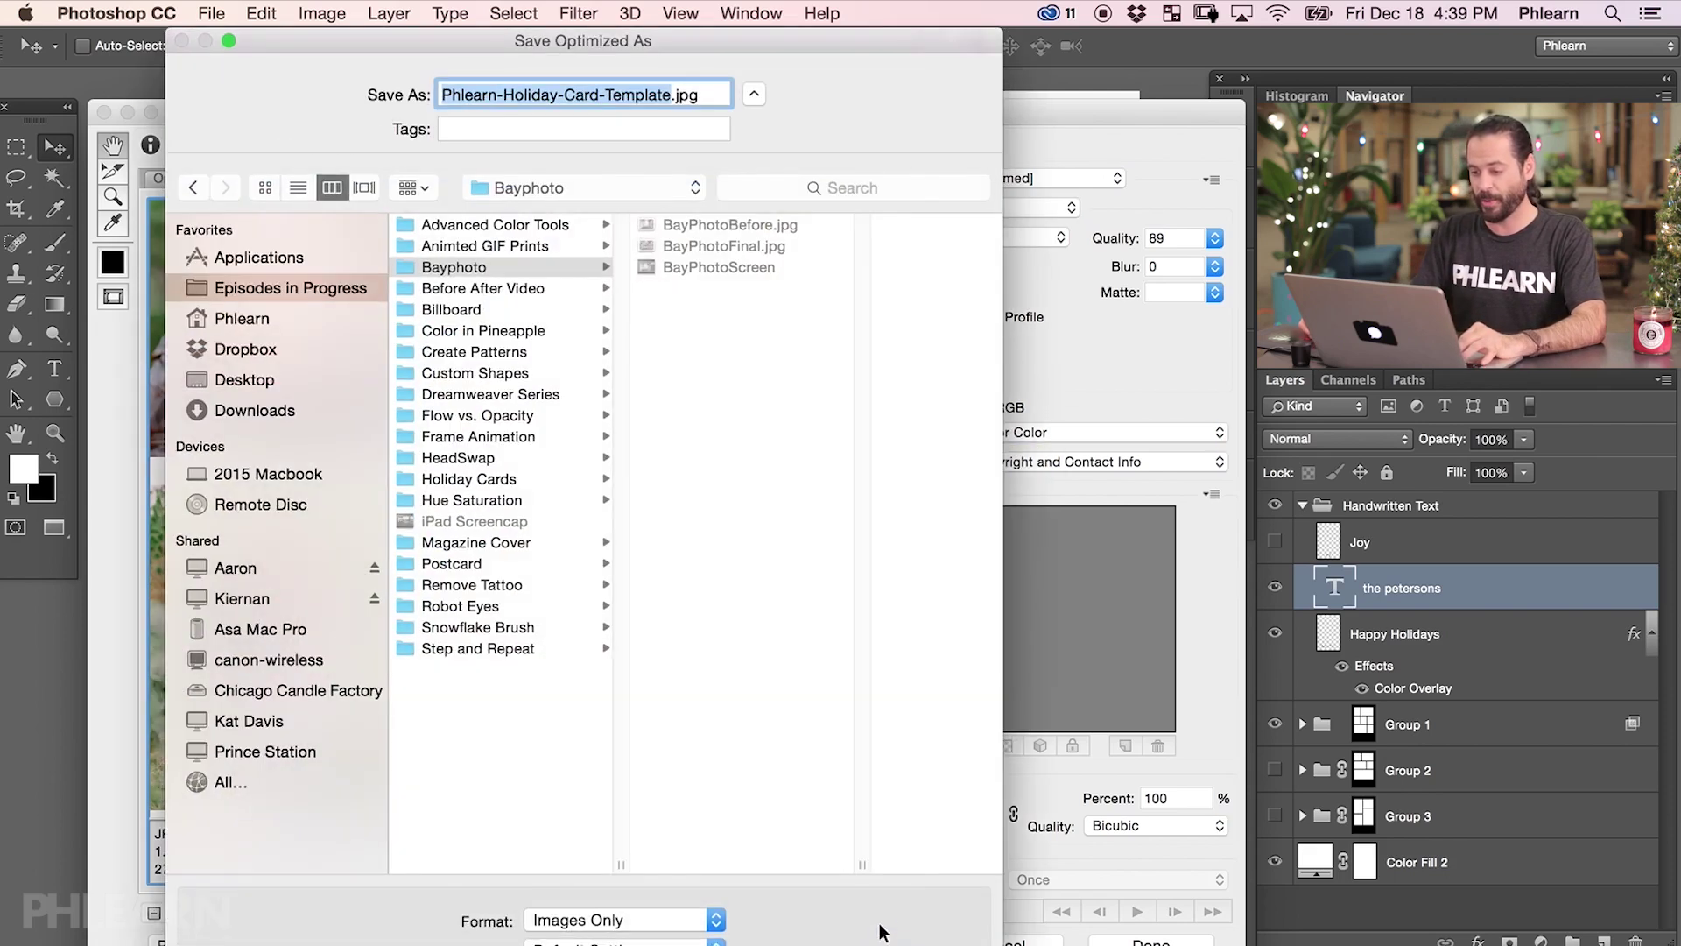
pyautogui.write('The pe')
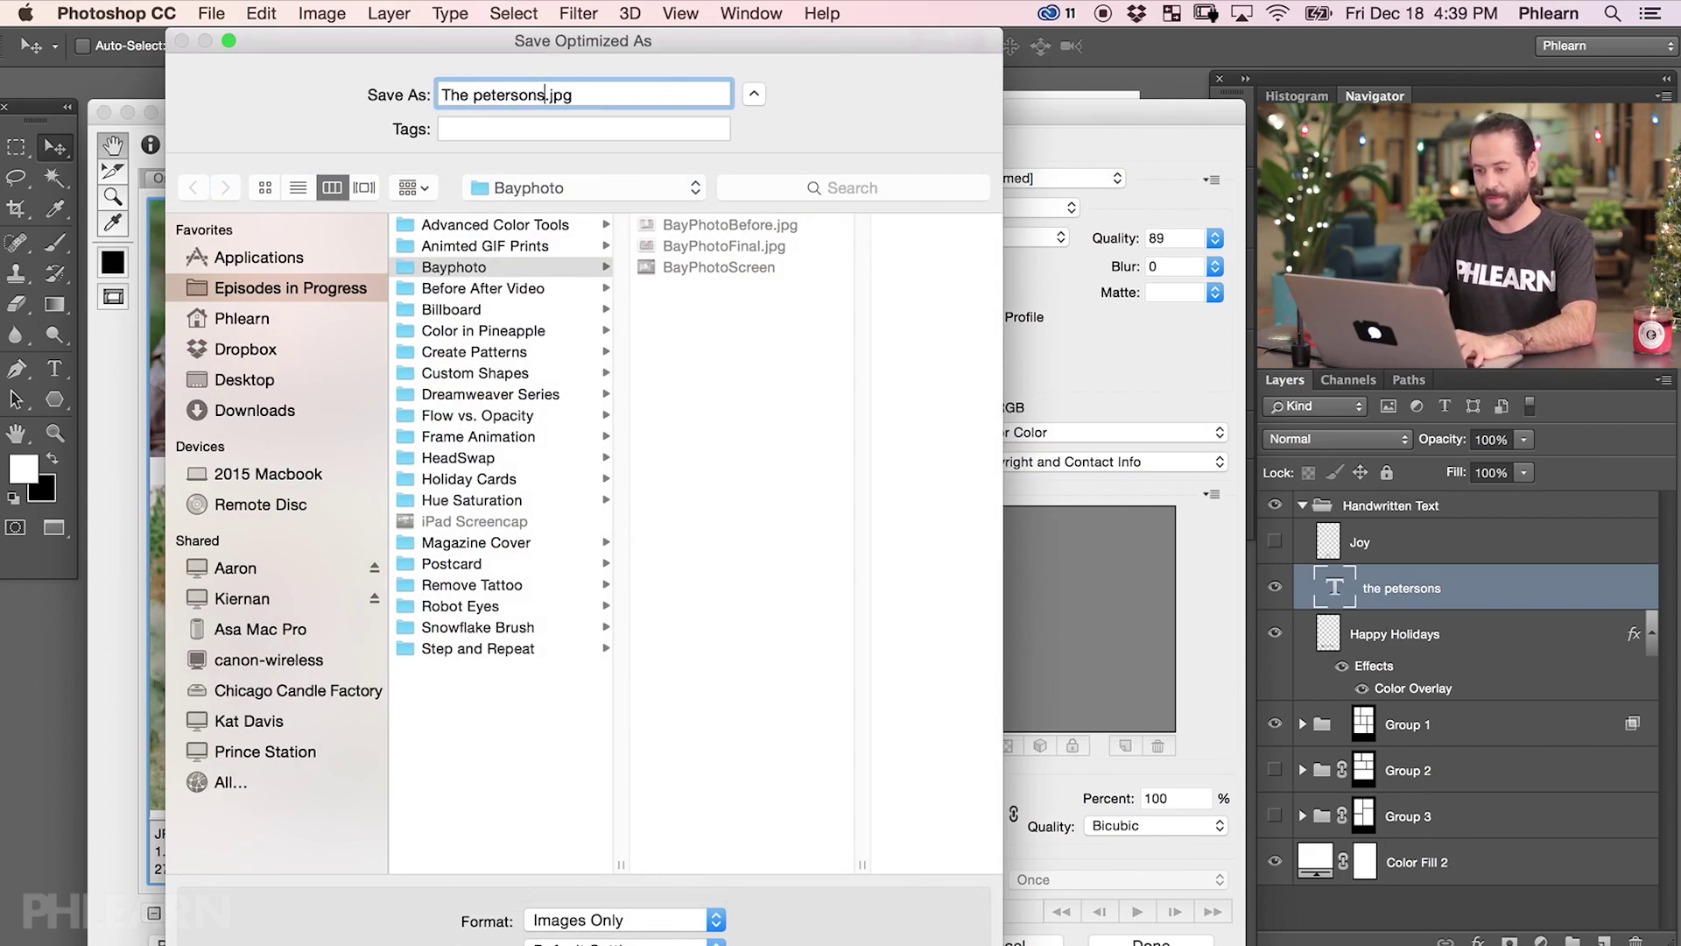
pyautogui.write('tersons Holiday')
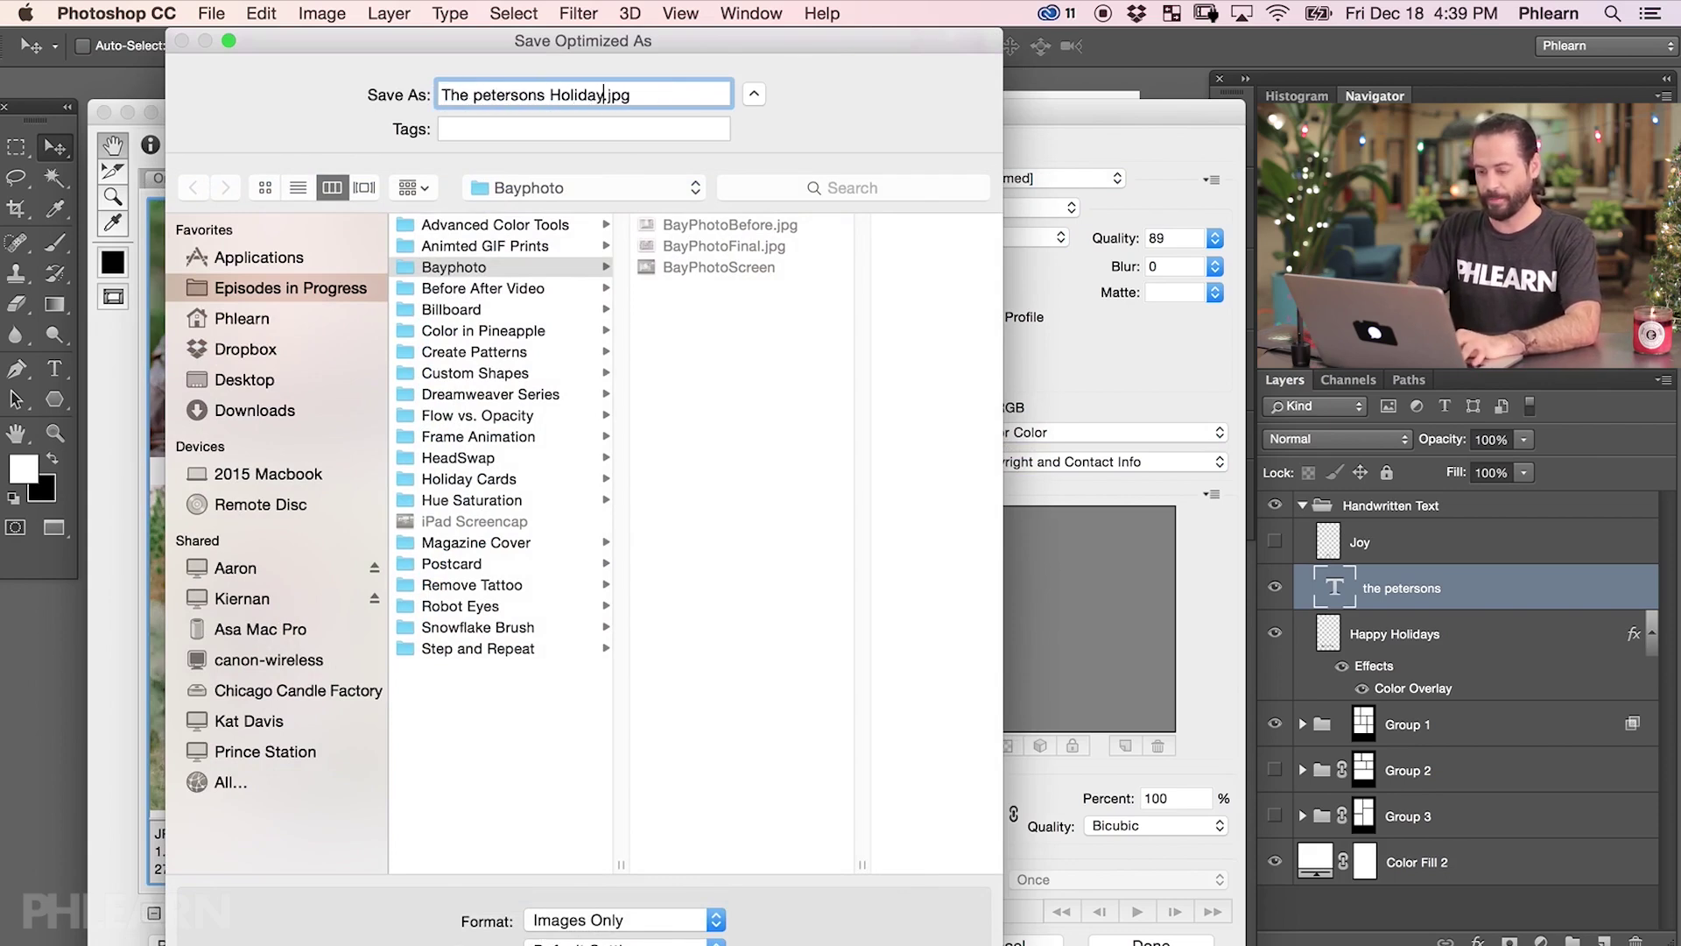
pyautogui.press('Return')
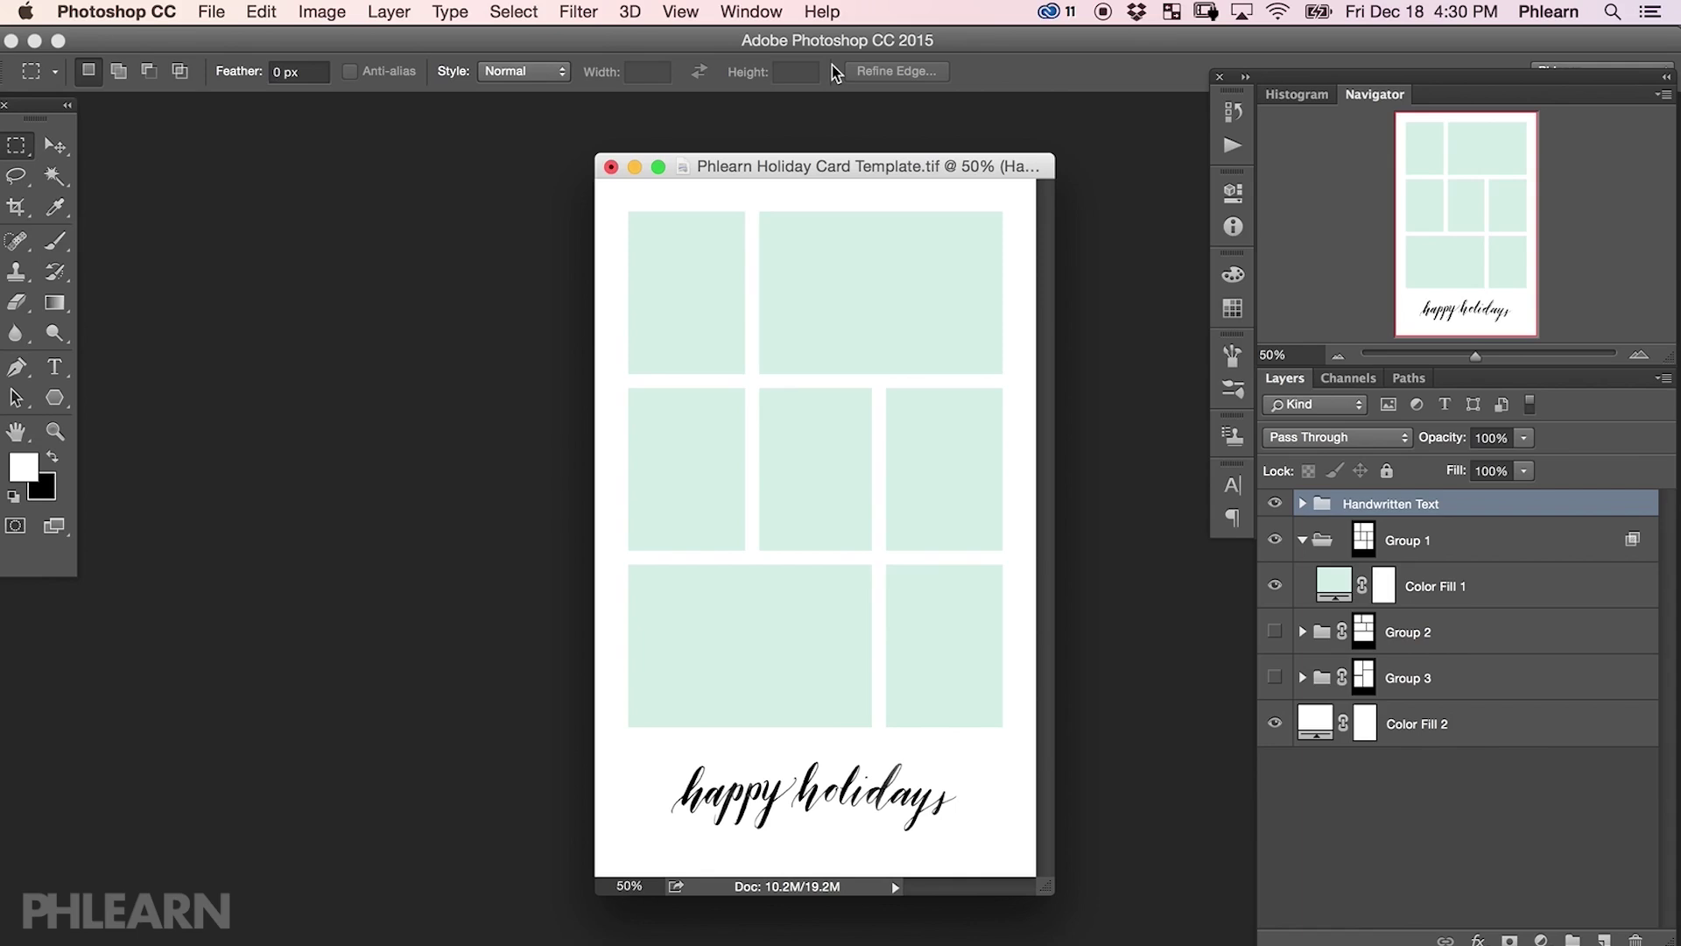
# Step: Choose peterman-5319.jpg through peterman-5524.jpg as the source files for Load Files into Stack
pyautogui.click(210, 13)
pyautogui.moveTo(316, 543)
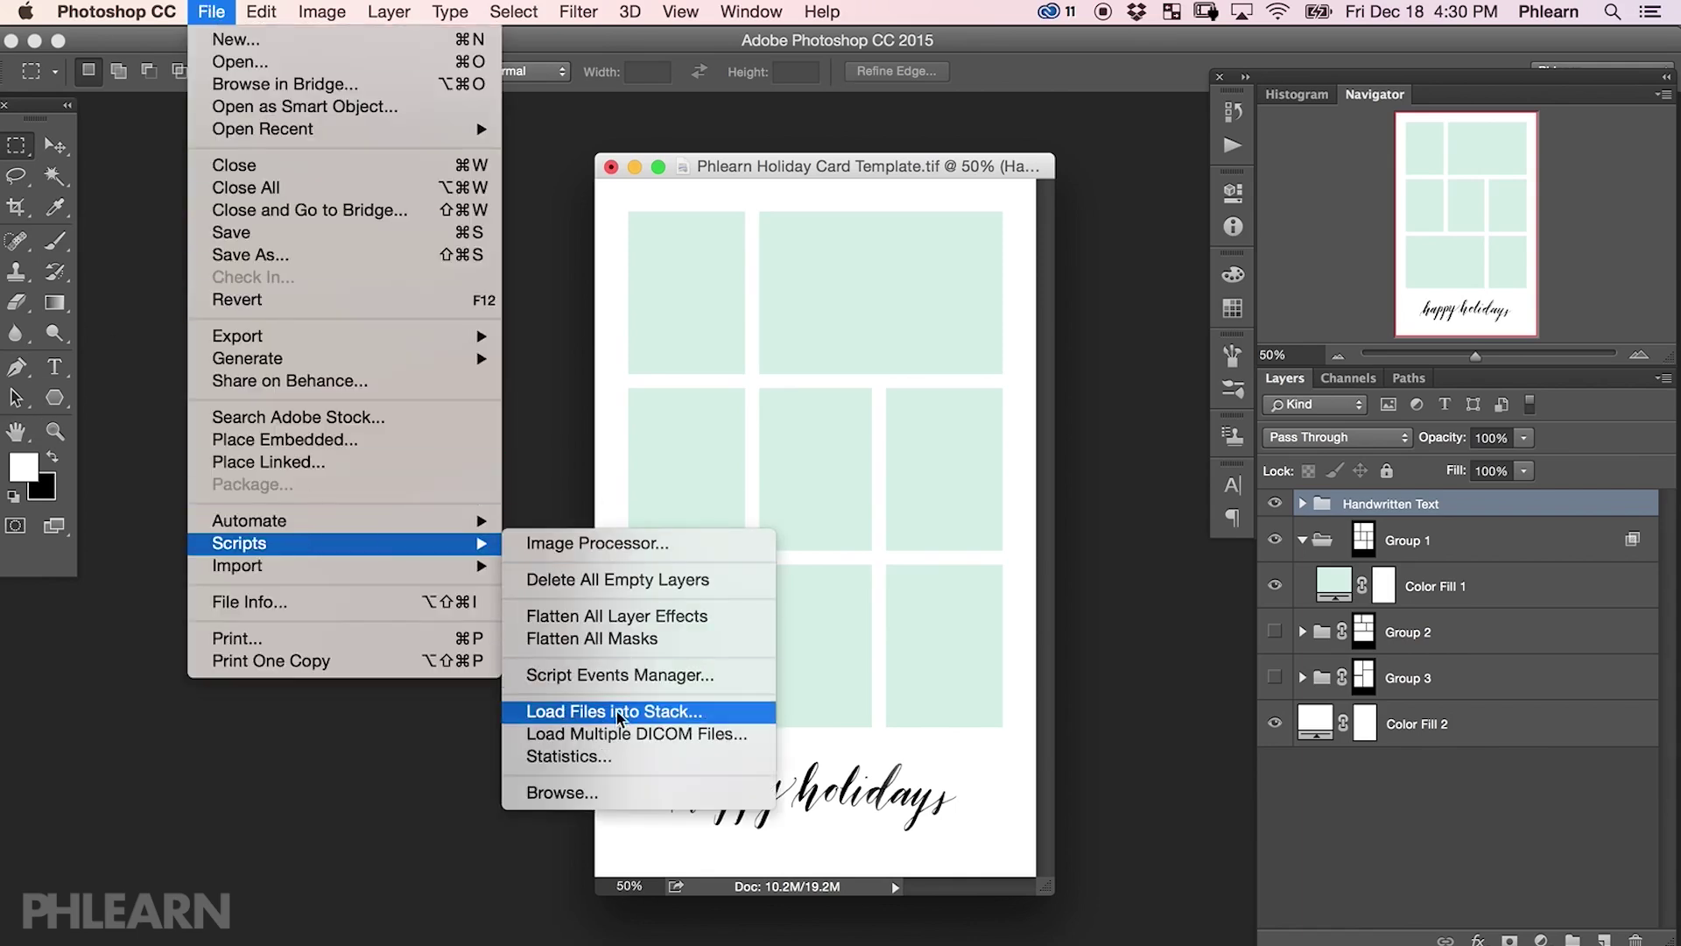
pyautogui.click(627, 711)
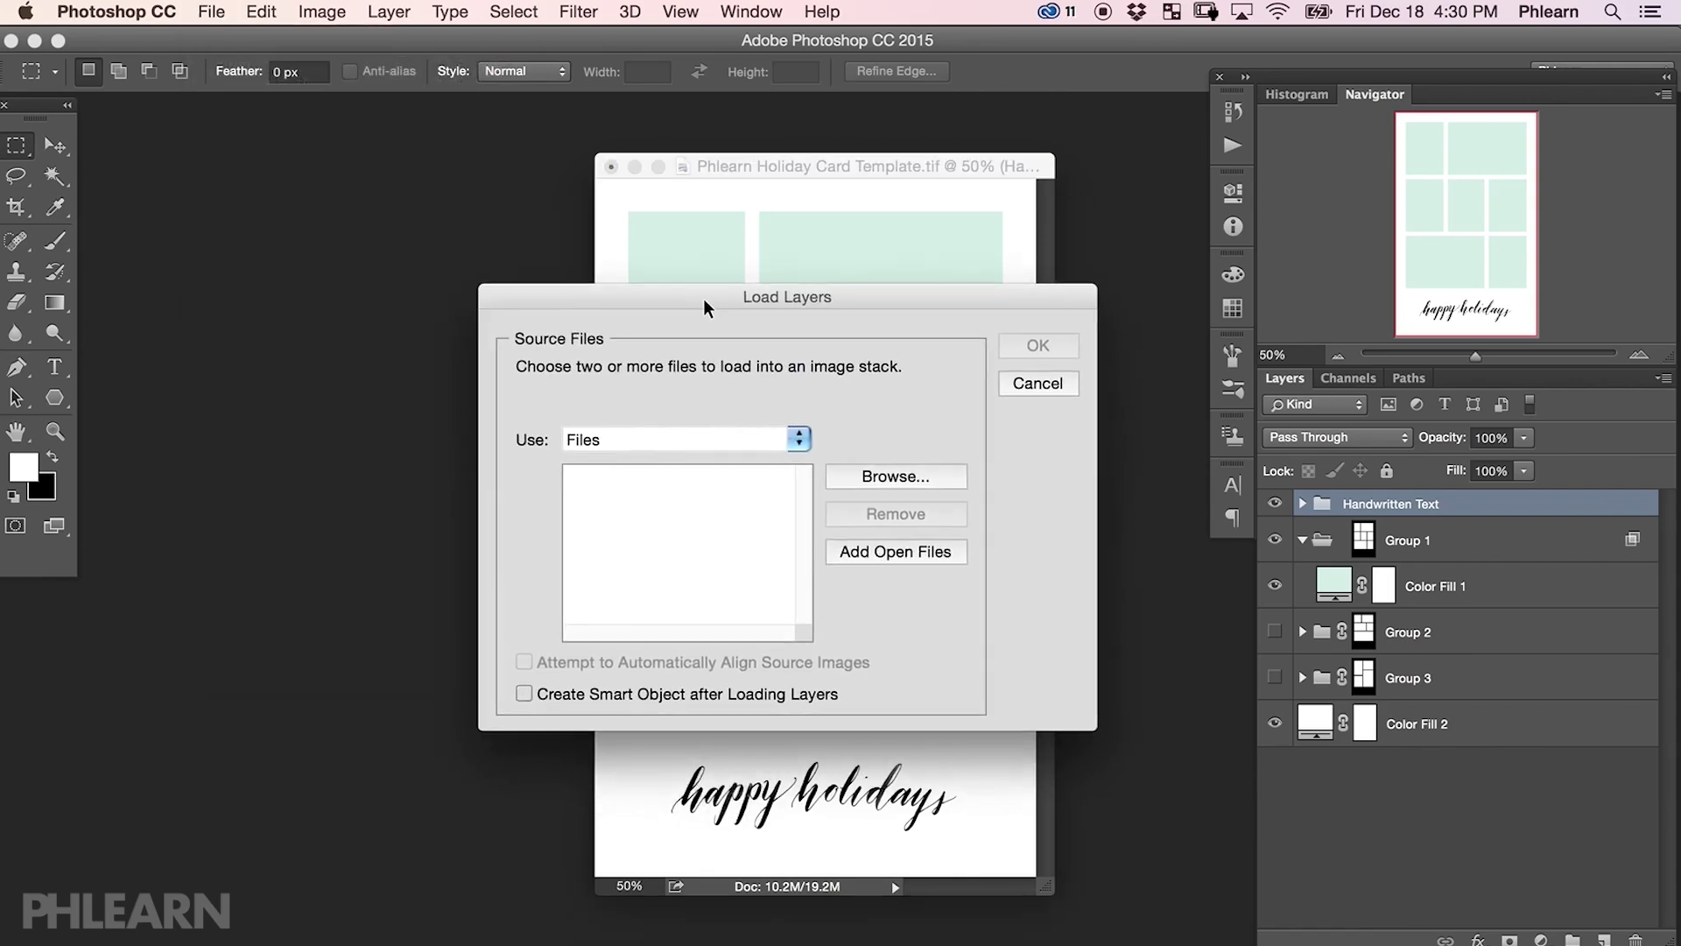
pyautogui.click(889, 482)
pyautogui.click(781, 112)
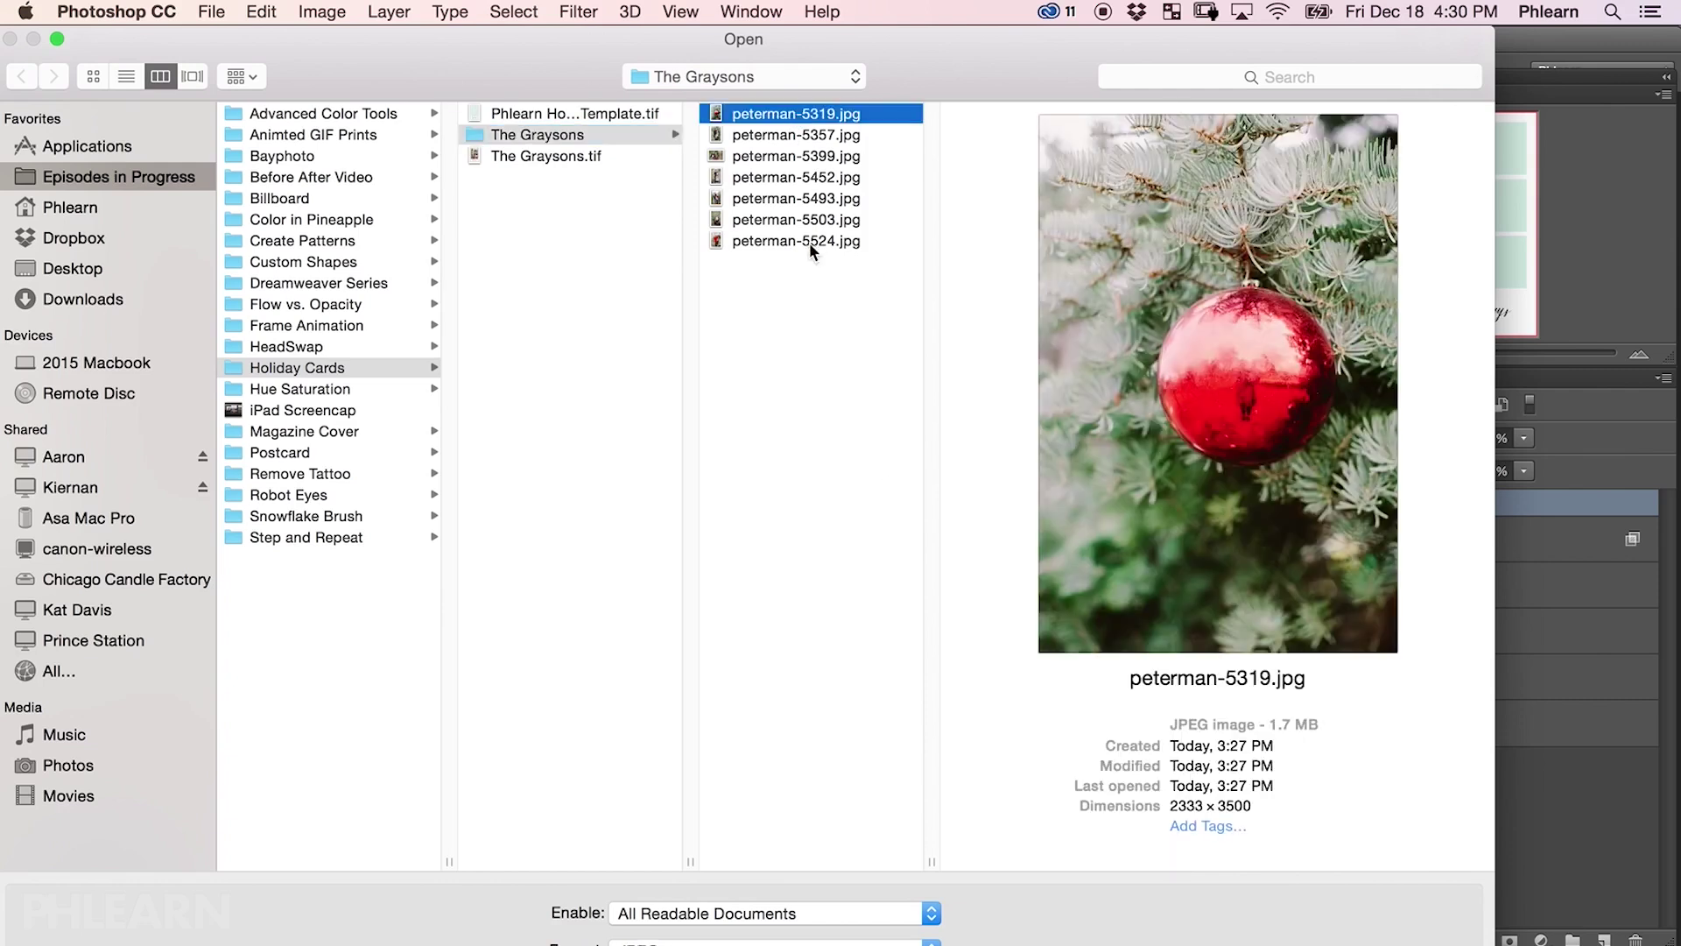
pyautogui.keyDown('shift'); pyautogui.click(813, 240); pyautogui.keyUp('shift')
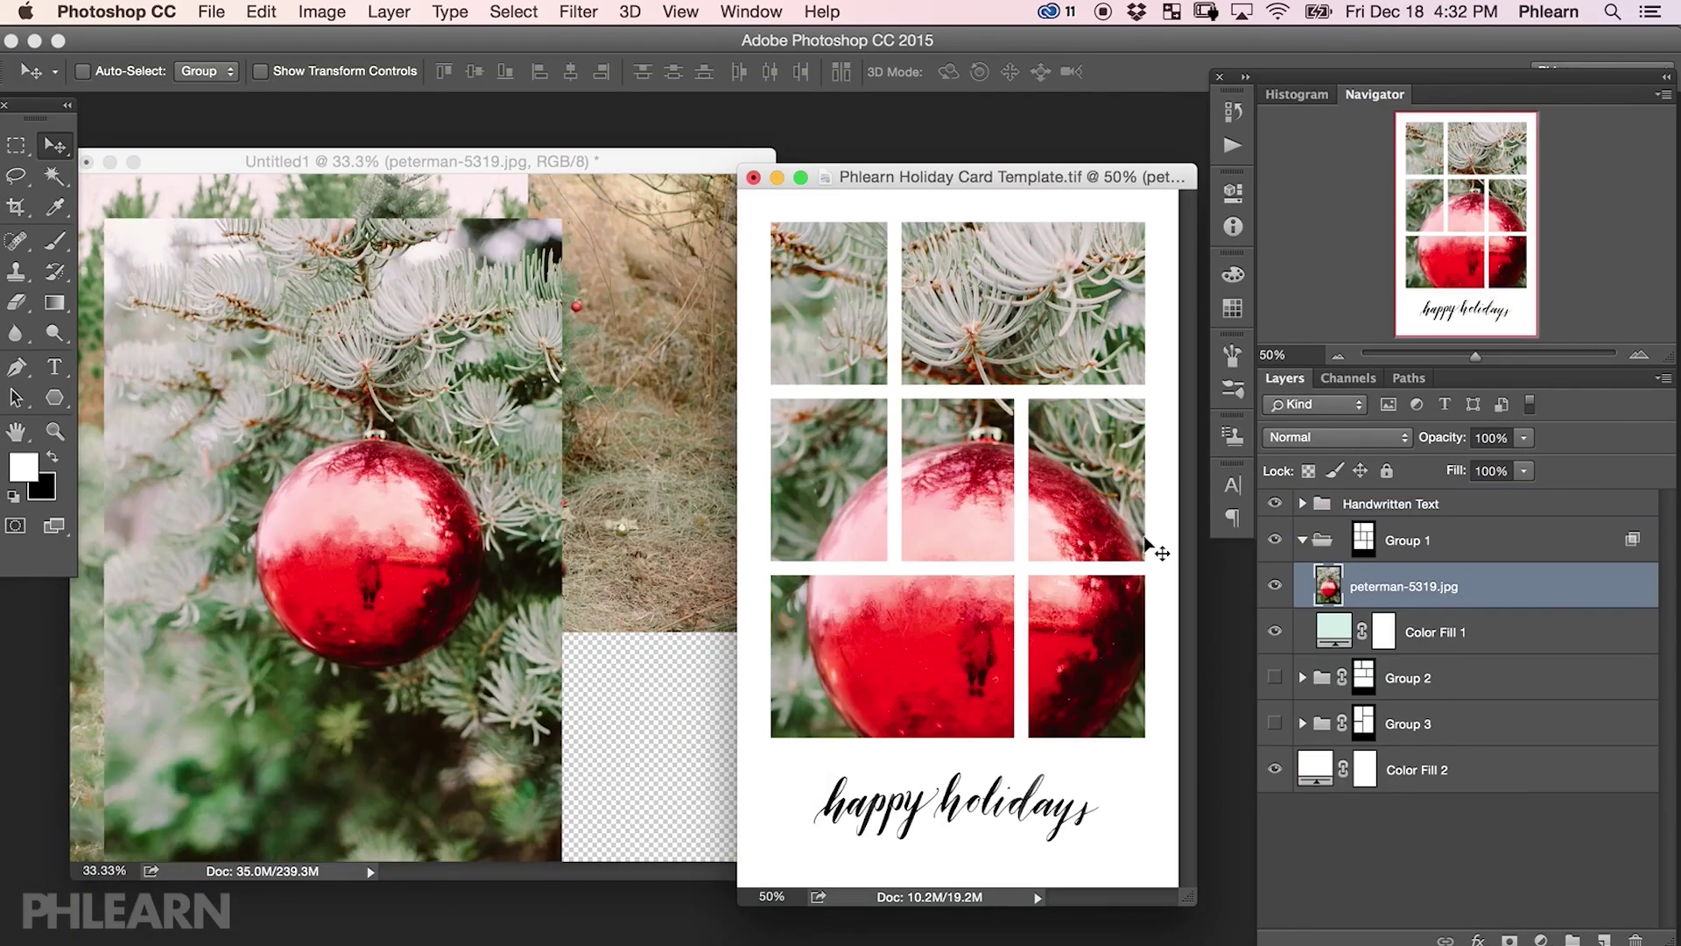
# Step: Move the ornament photo toward the center frame, and move and proportionally scale the peterman-5357.jpg family photo with Free Transform
pyautogui.moveTo(1152, 555); pyautogui.dragTo(964, 422)
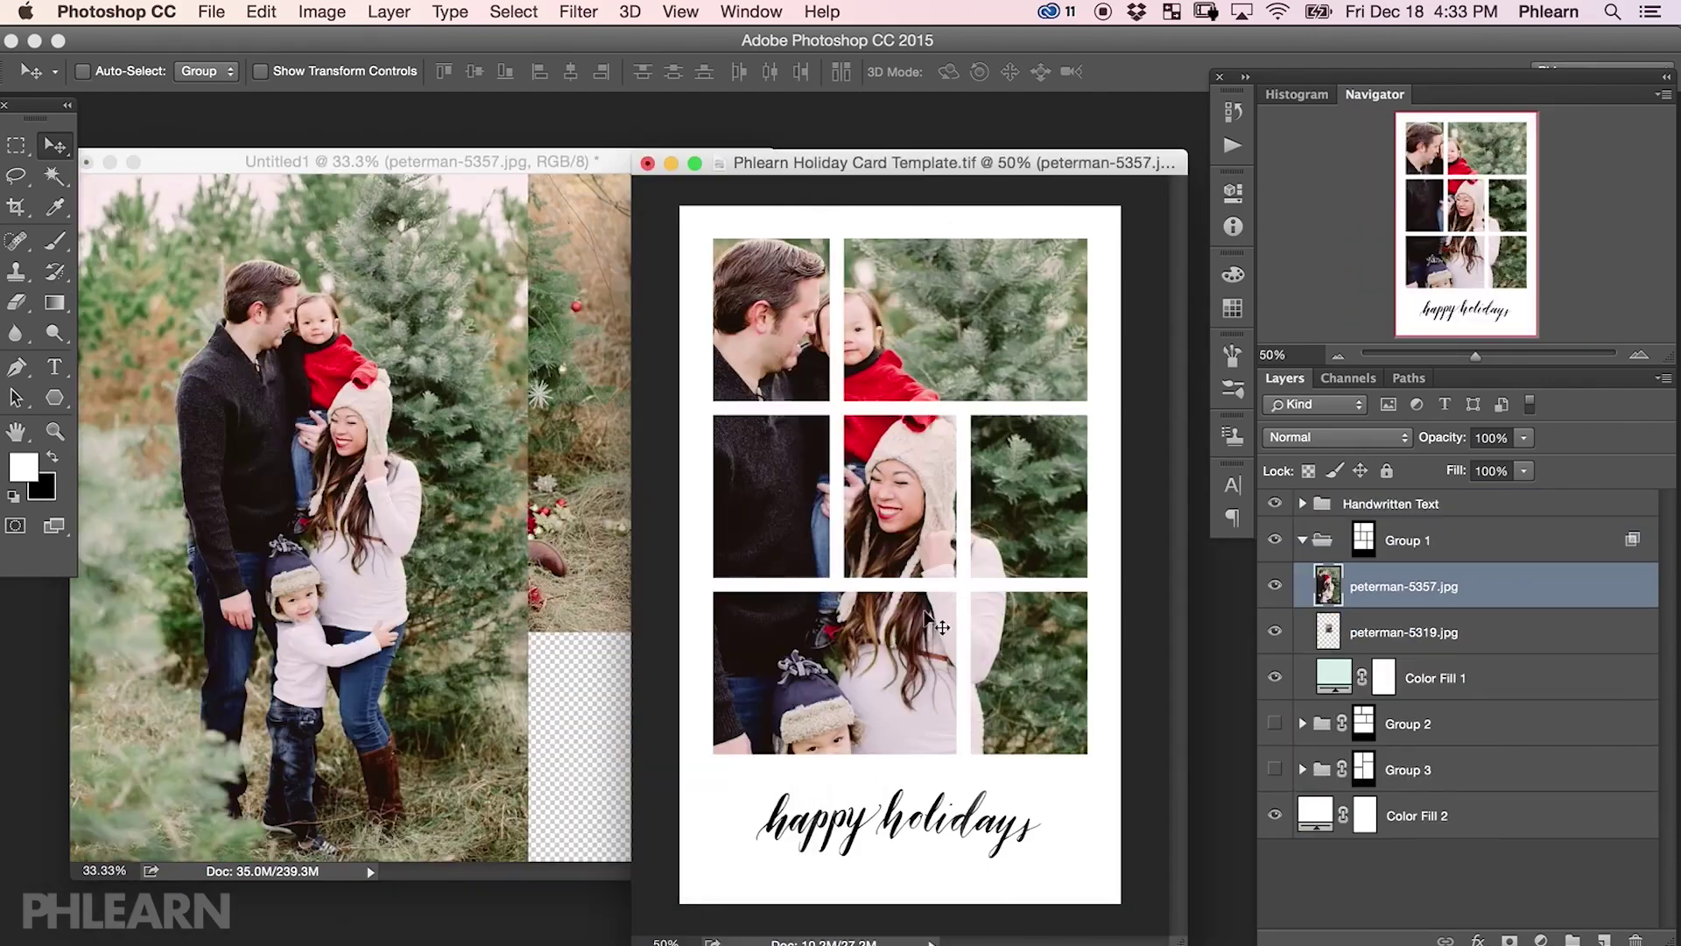
pyautogui.moveTo(930, 619); pyautogui.dragTo(819, 462)
pyautogui.hotkey('ctrl', 't')
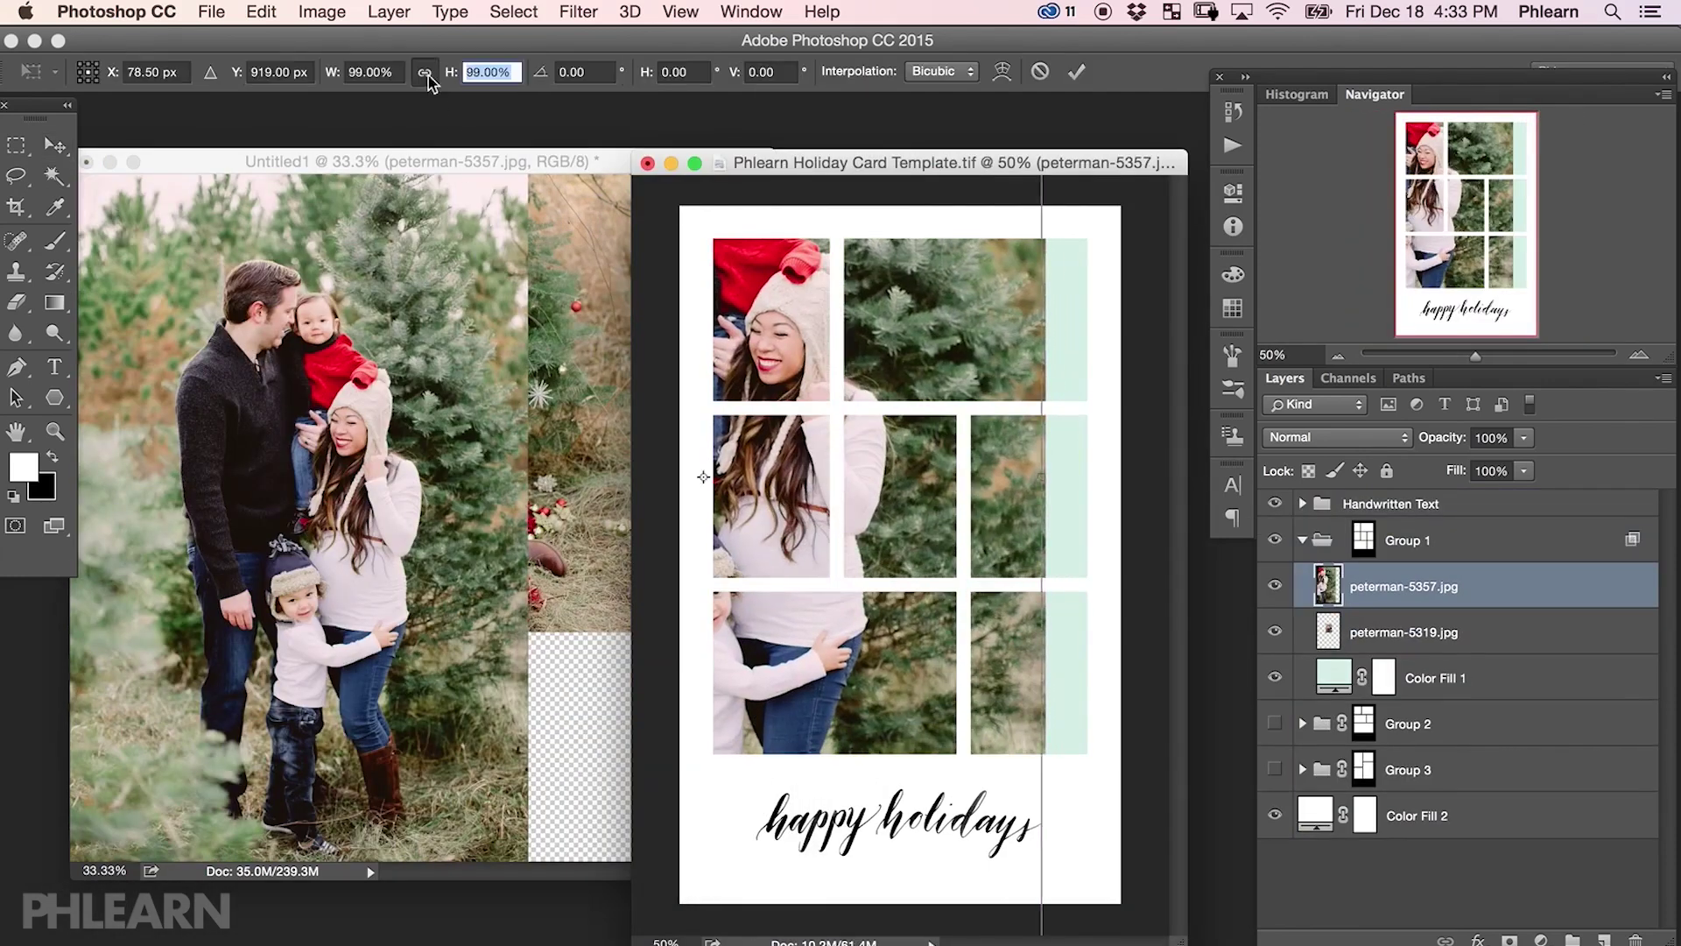
pyautogui.moveTo(448, 77); pyautogui.dragTo(385, 77)
pyautogui.moveTo(762, 491); pyautogui.dragTo(845, 428)
pyautogui.press('Return')
pyautogui.moveTo(902, 628); pyautogui.dragTo(704, 569)
pyautogui.click(565, 534)
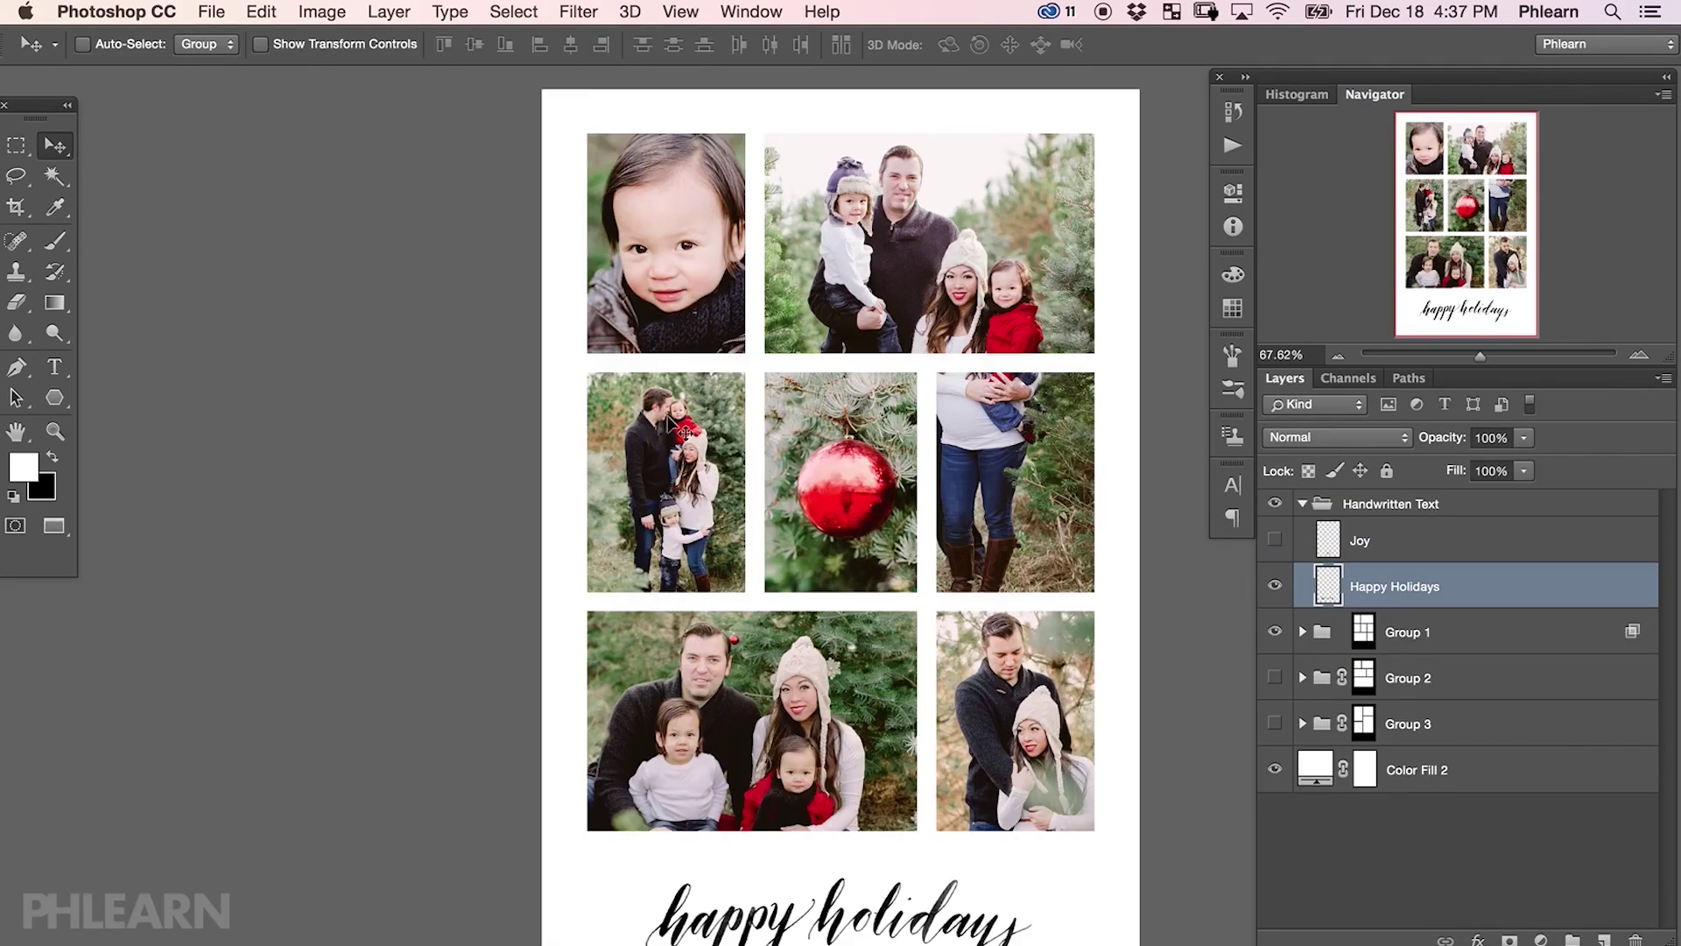
# Step: Apply a Color Overlay layer style to the Happy Holidays lettering, leaving the ornament visible for color sampling
pyautogui.doubleClick(1480, 591)
pyautogui.moveTo(1037, 163); pyautogui.dragTo(863, 256)
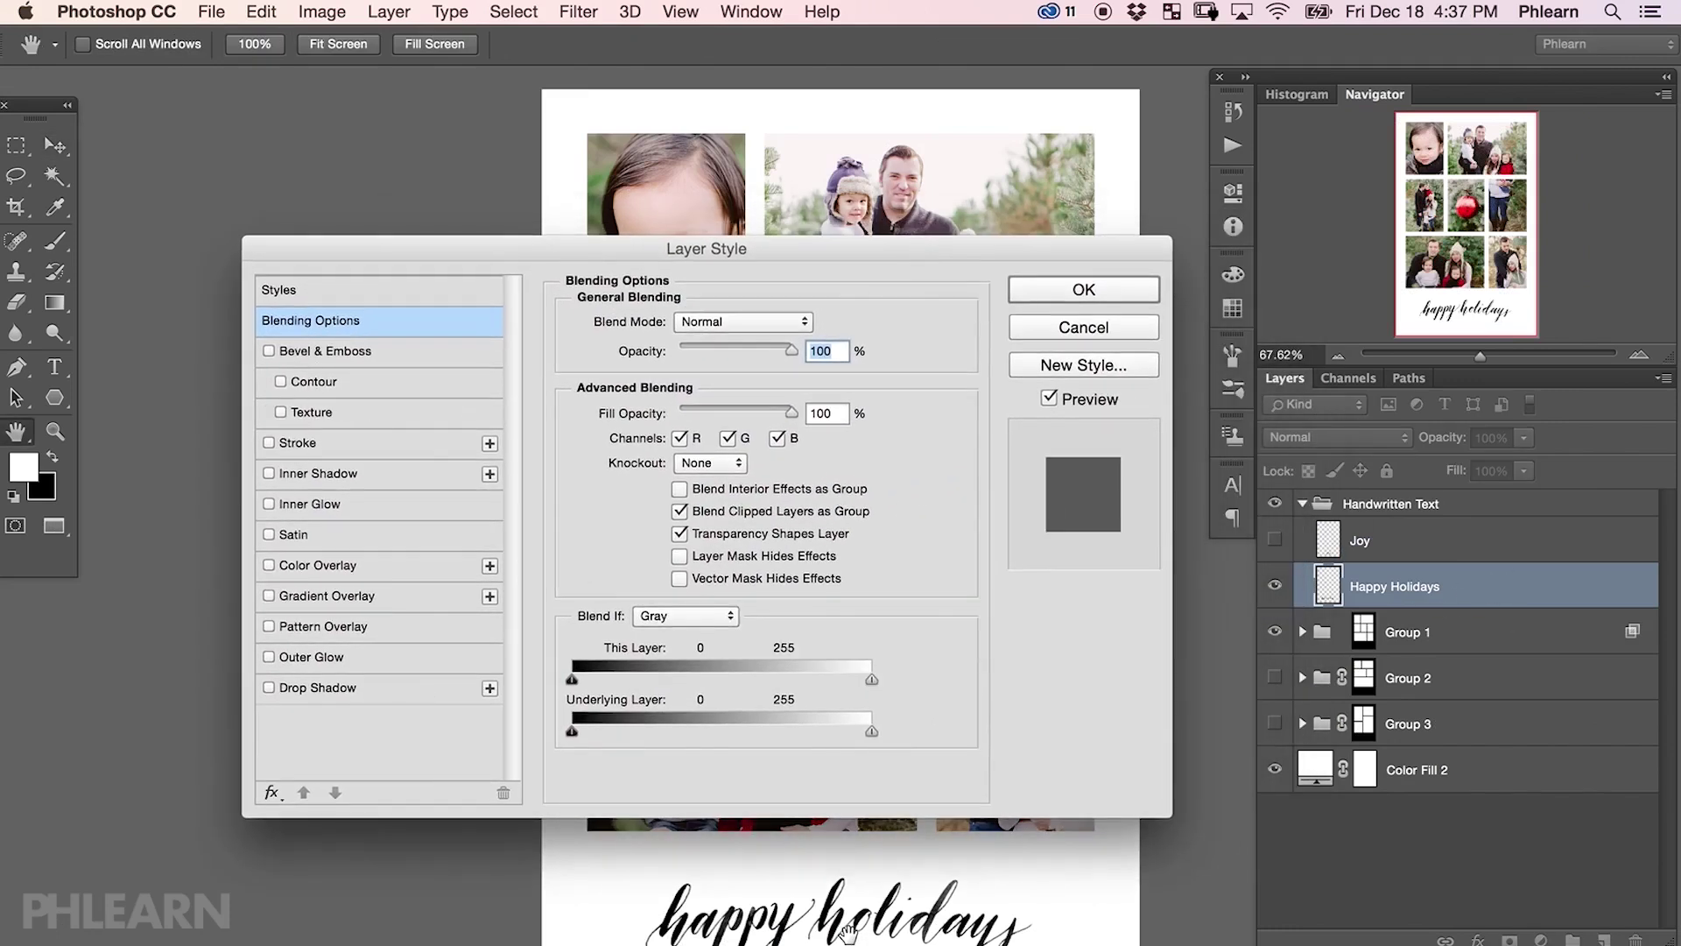
pyautogui.click(269, 566)
pyautogui.click(316, 565)
pyautogui.moveTo(871, 247); pyautogui.dragTo(843, 563)
# Step: Sample the ornament's red (#f30c1a) as the greeting's overlay color, confirm the style, and compare before and after
pyautogui.click(780, 644)
pyautogui.click(866, 501)
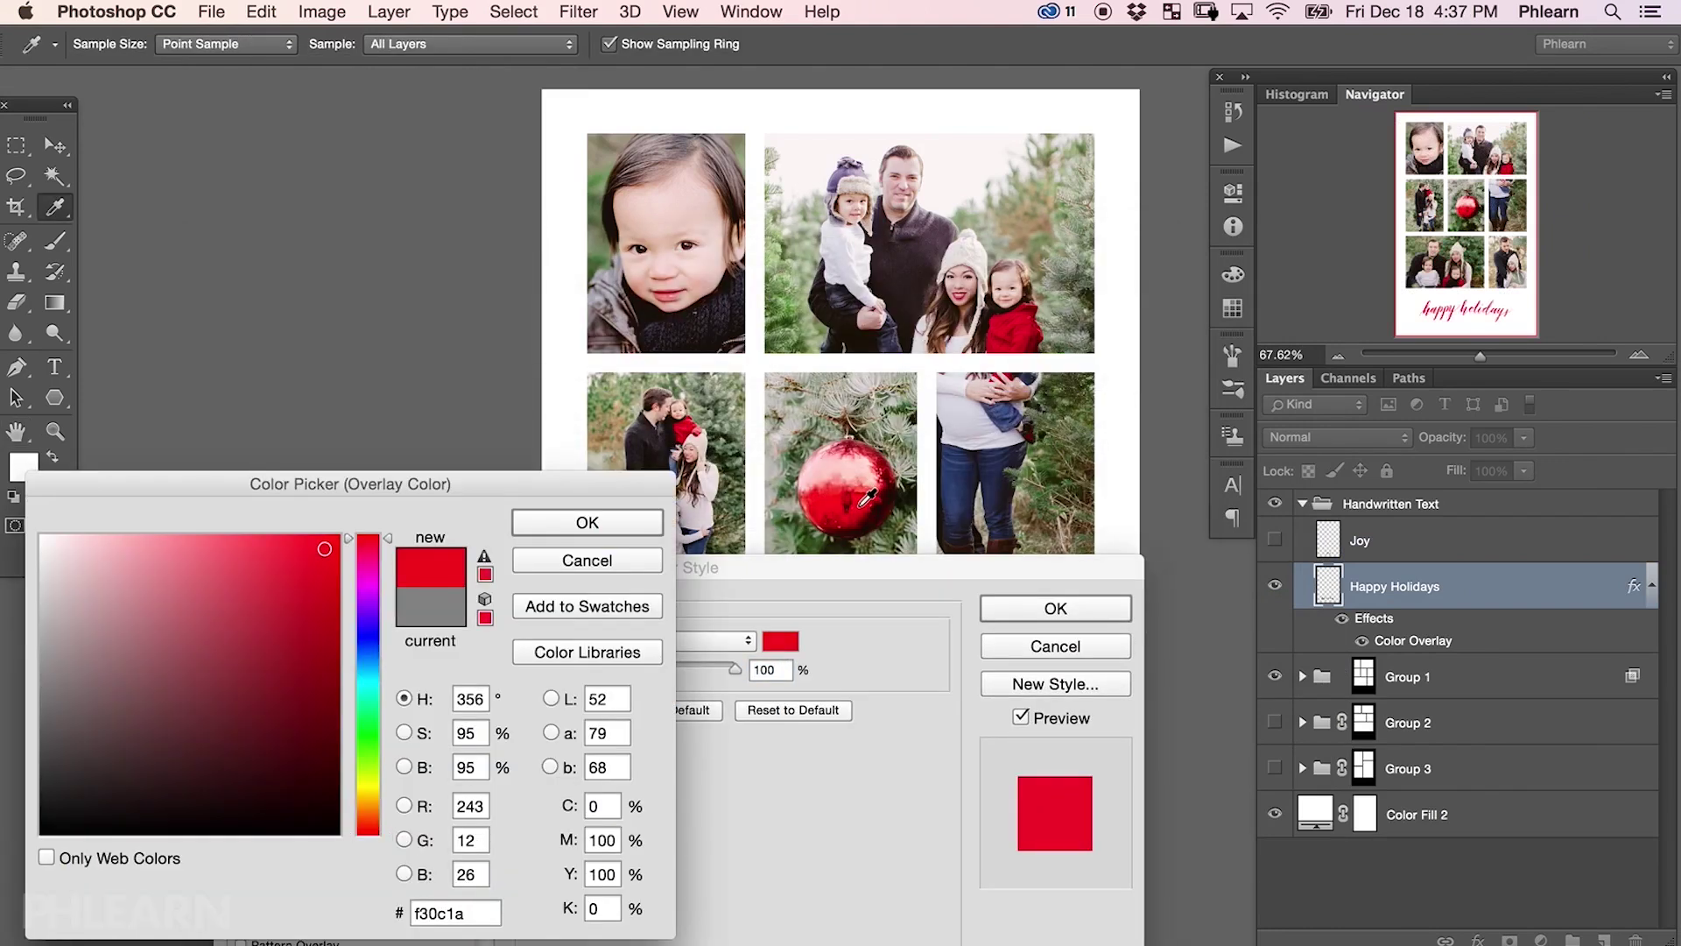
pyautogui.click(601, 524)
pyautogui.click(1060, 608)
pyautogui.press('v')
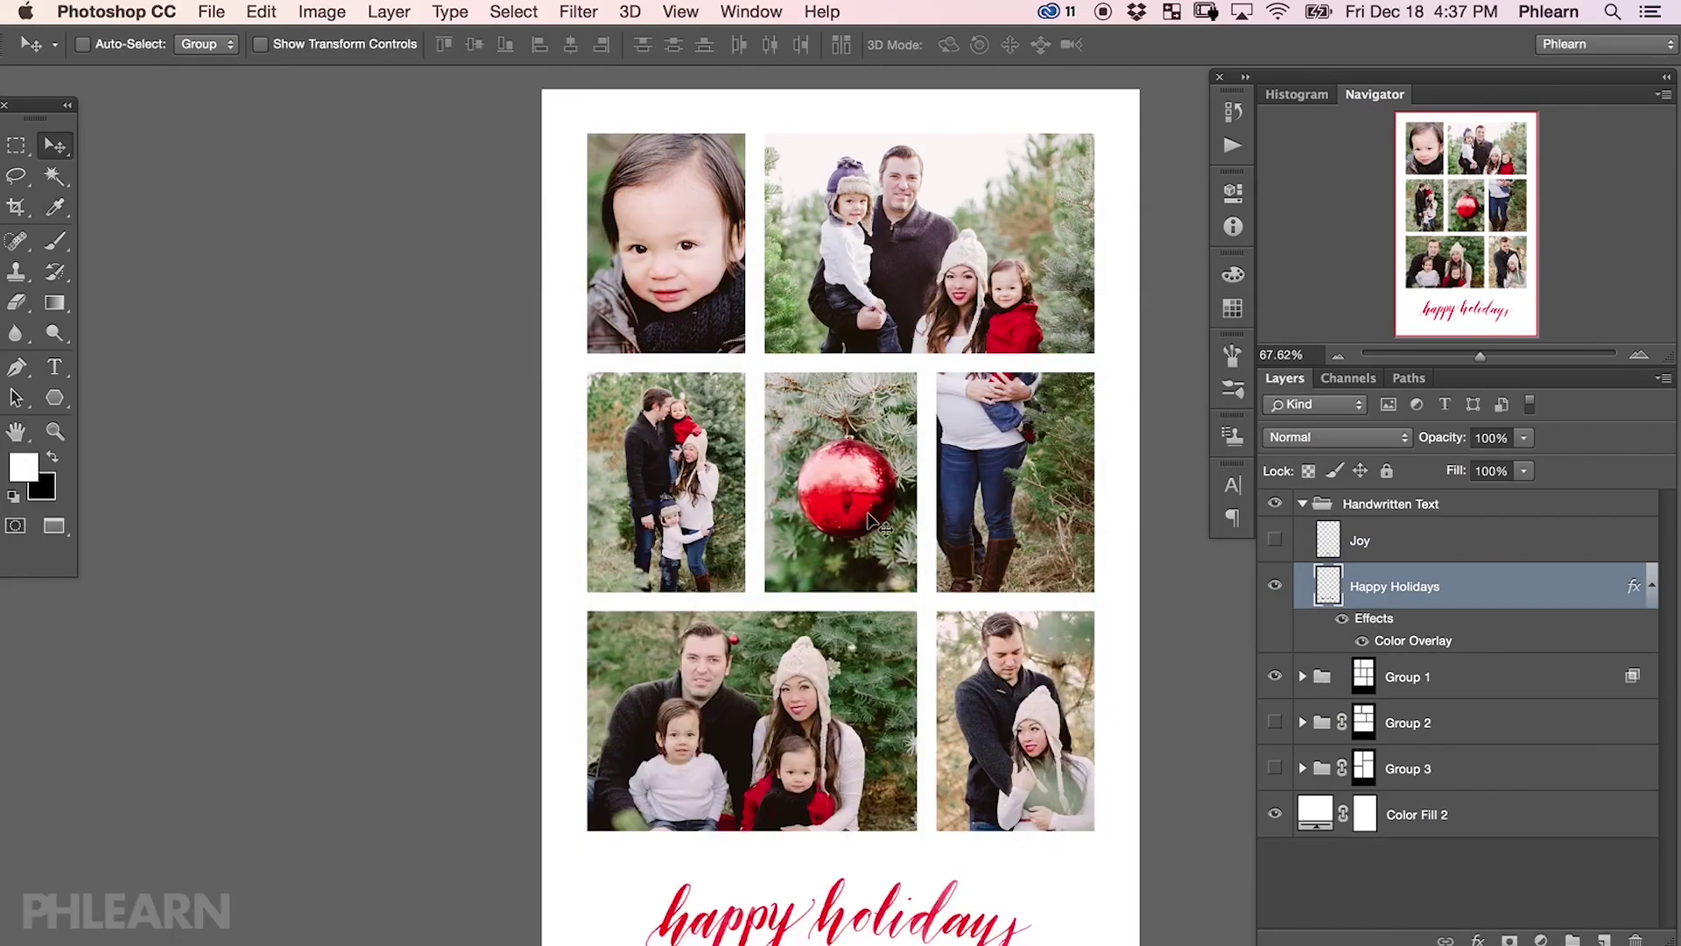
pyautogui.press('super+z')
pyautogui.press('super+z')
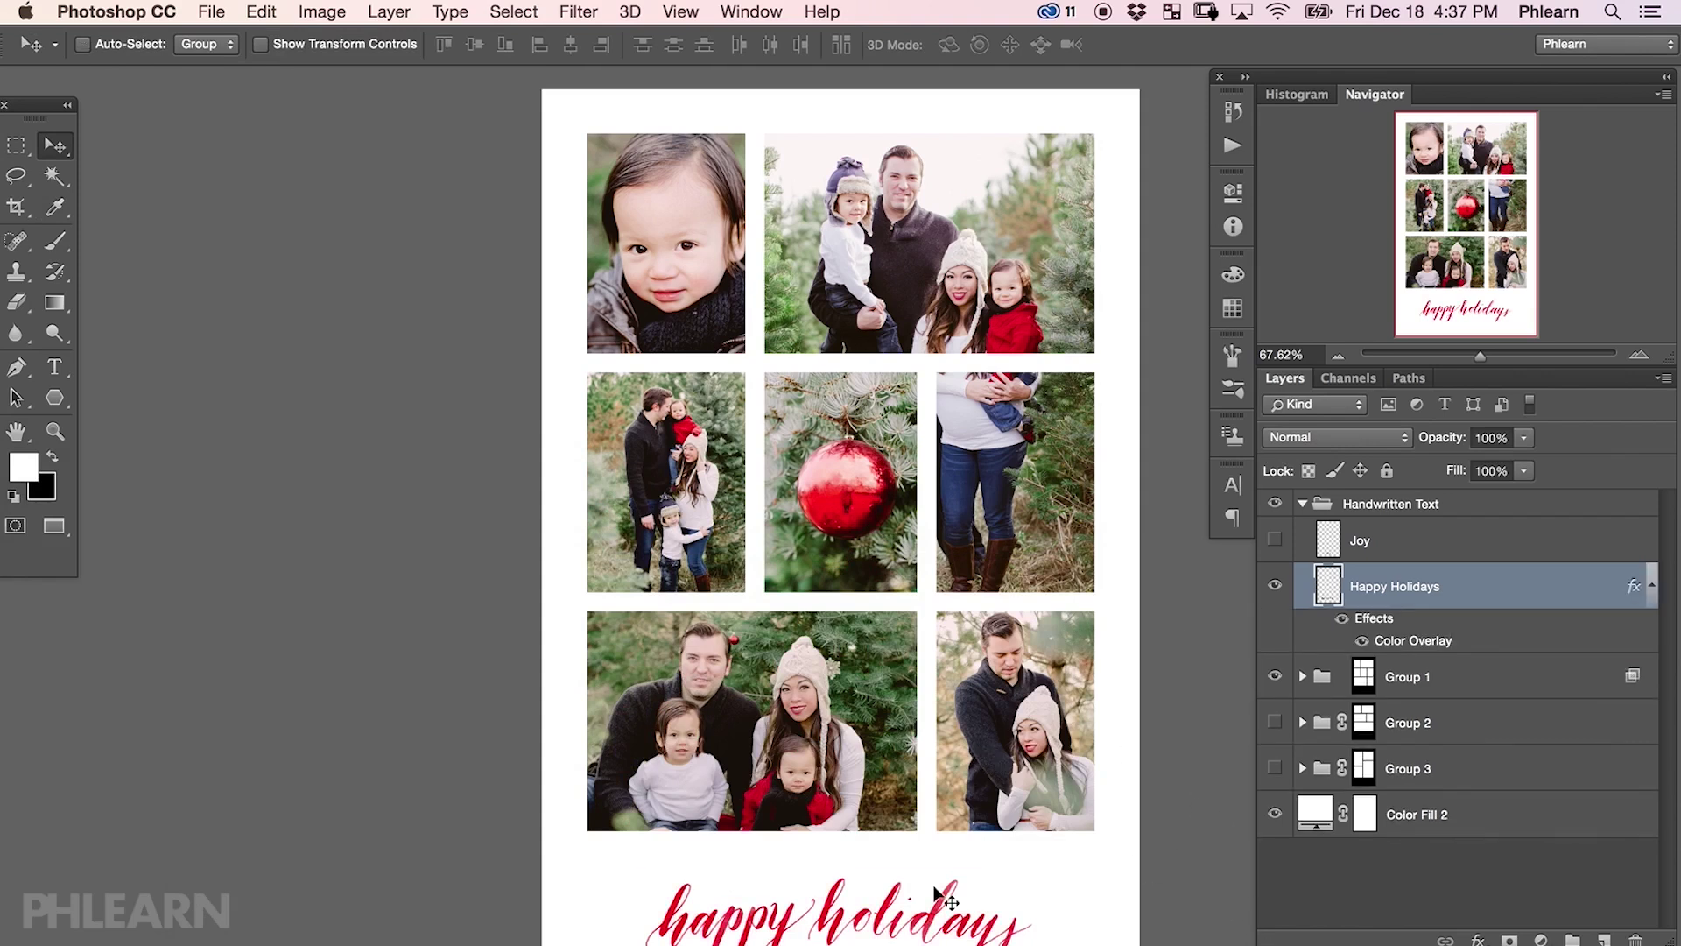